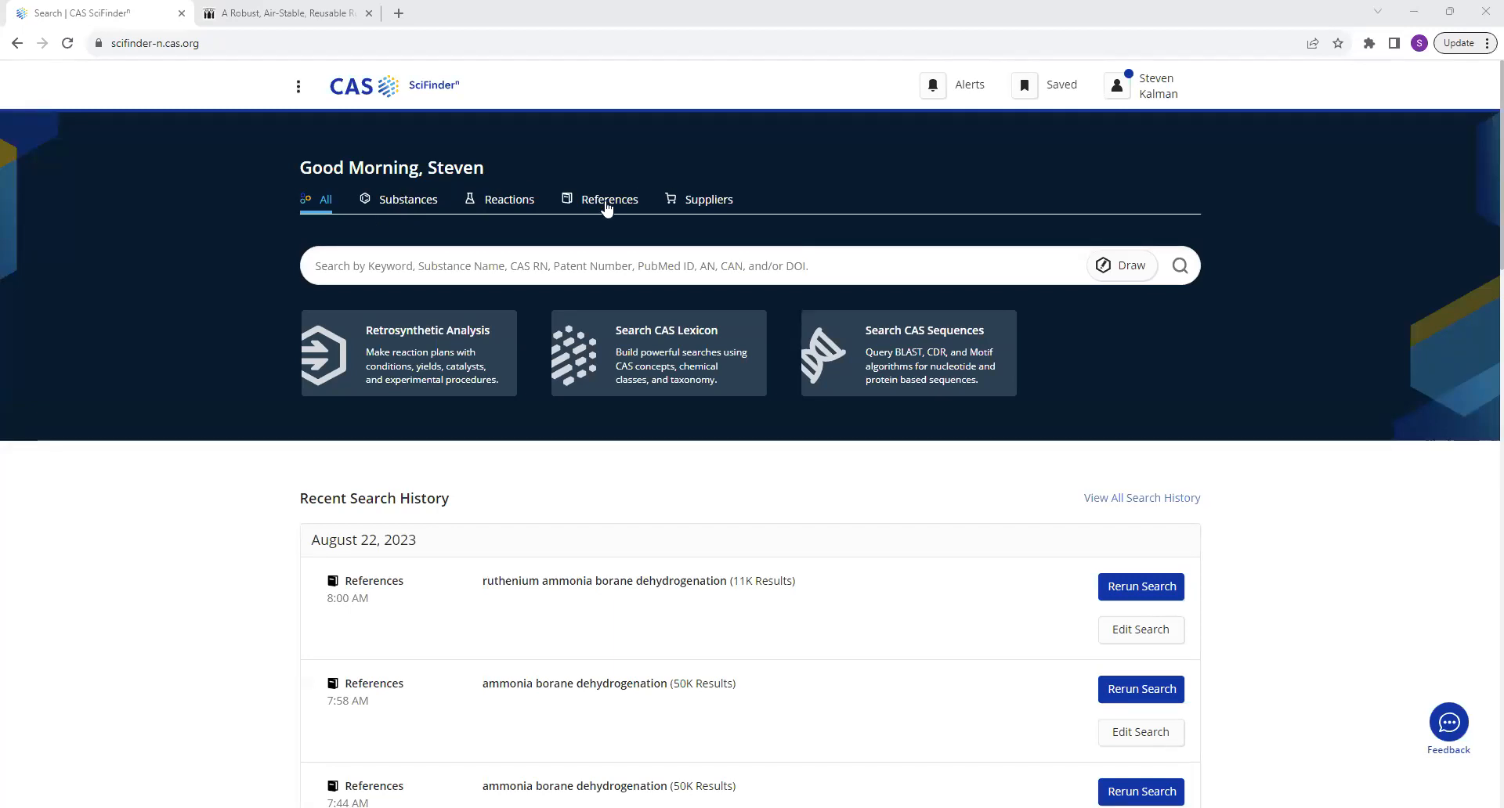
Run a References search for "ammonia borane dehydrogenation".
left_click(607, 205)
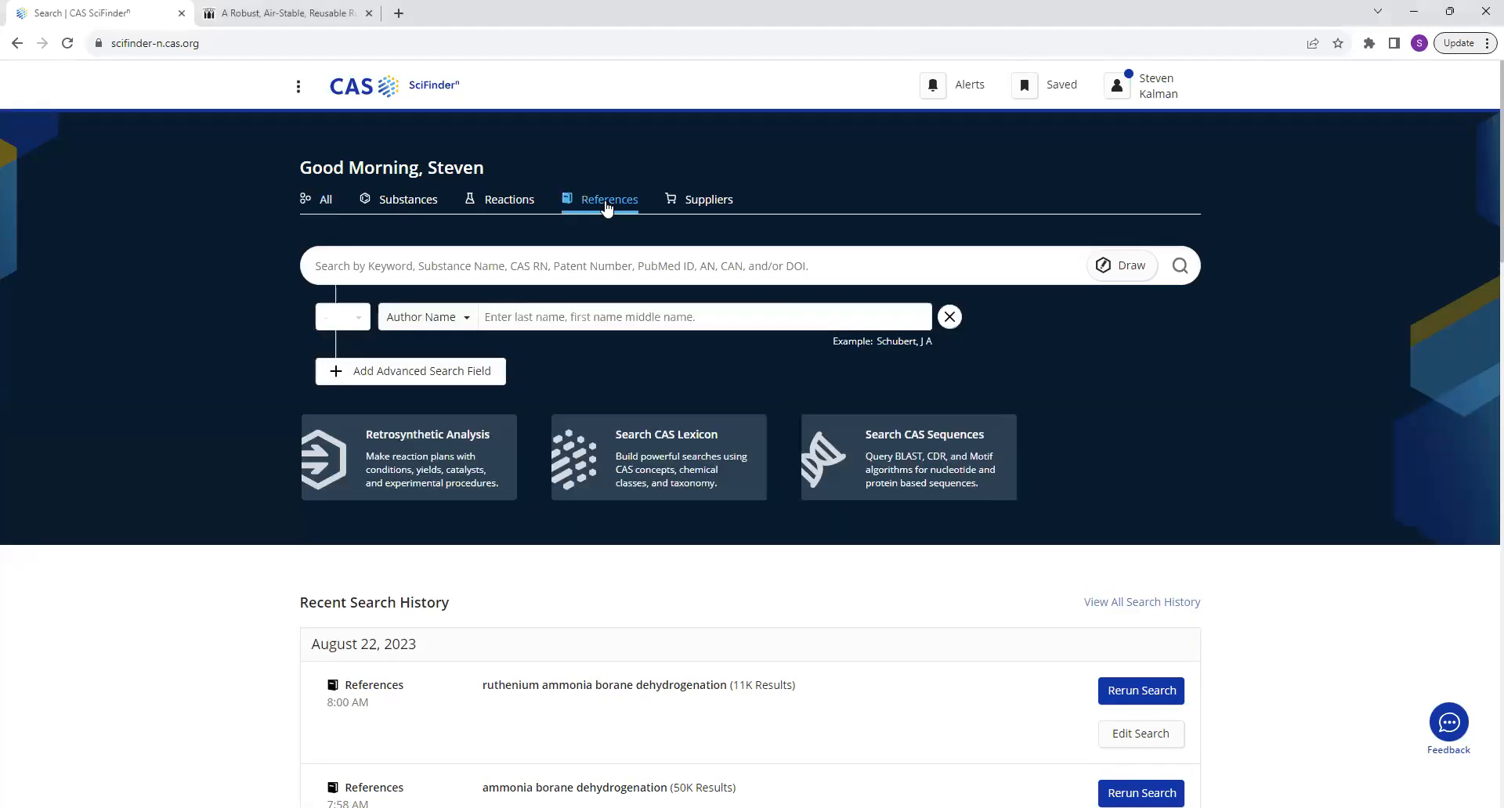
left_click(599, 273)
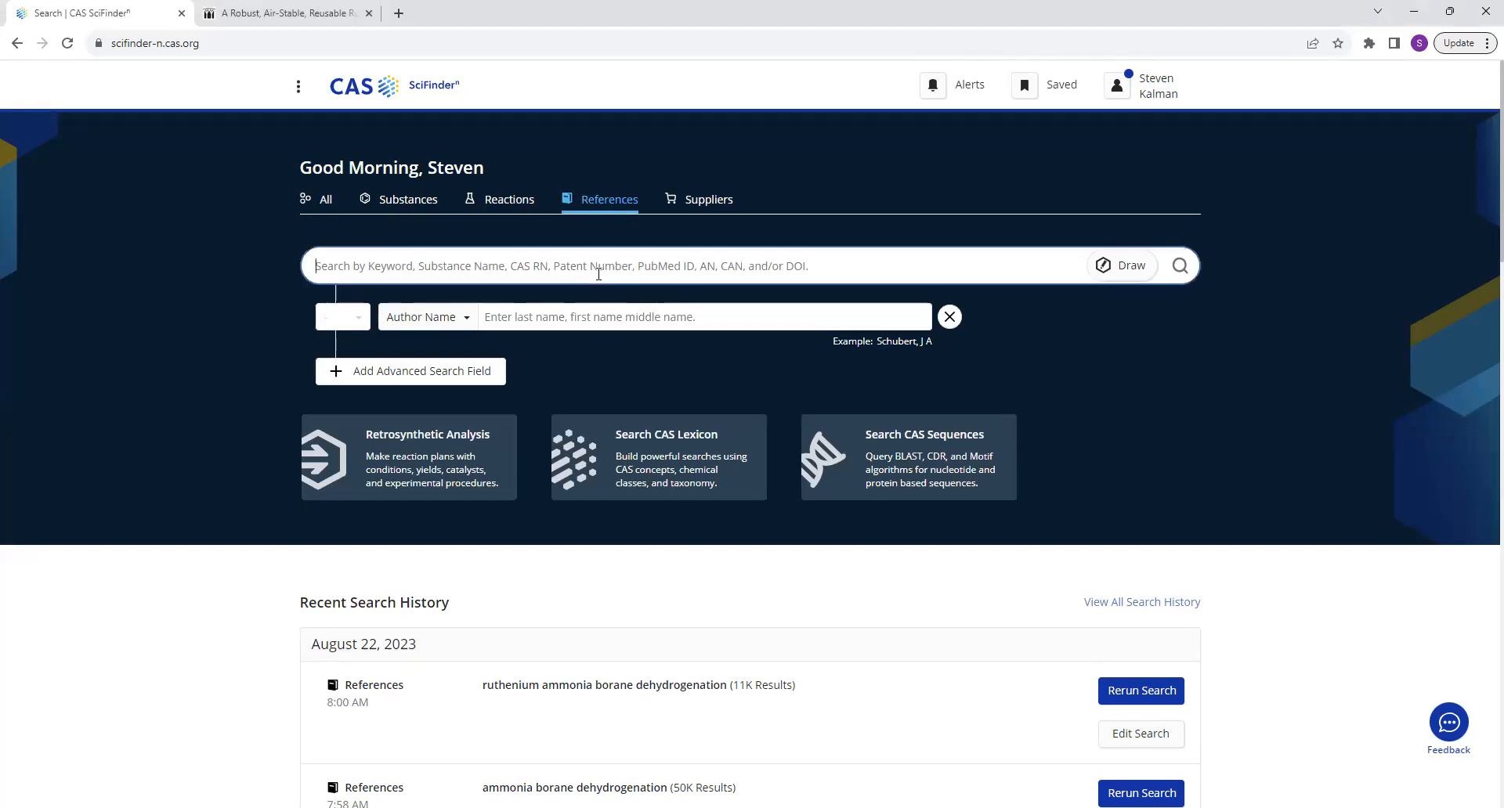
type("ammonia borane dehydrogneation")
key("BackSpace")
key("BackSpace")
key("BackSpace")
key("BackSpace")
key("BackSpace")
key("BackSpace")
key("BackSpace")
type("enation")
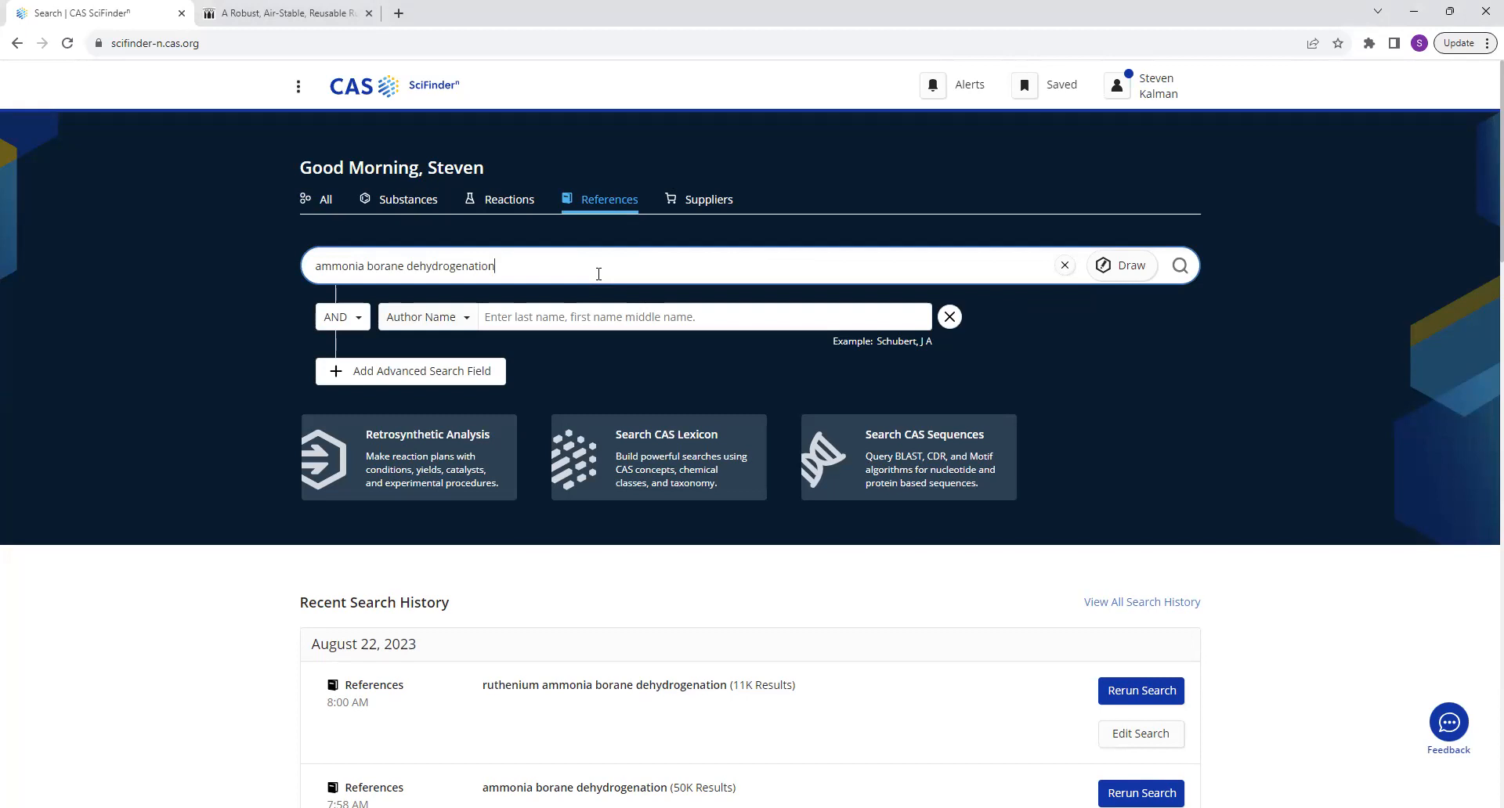
key("Return")
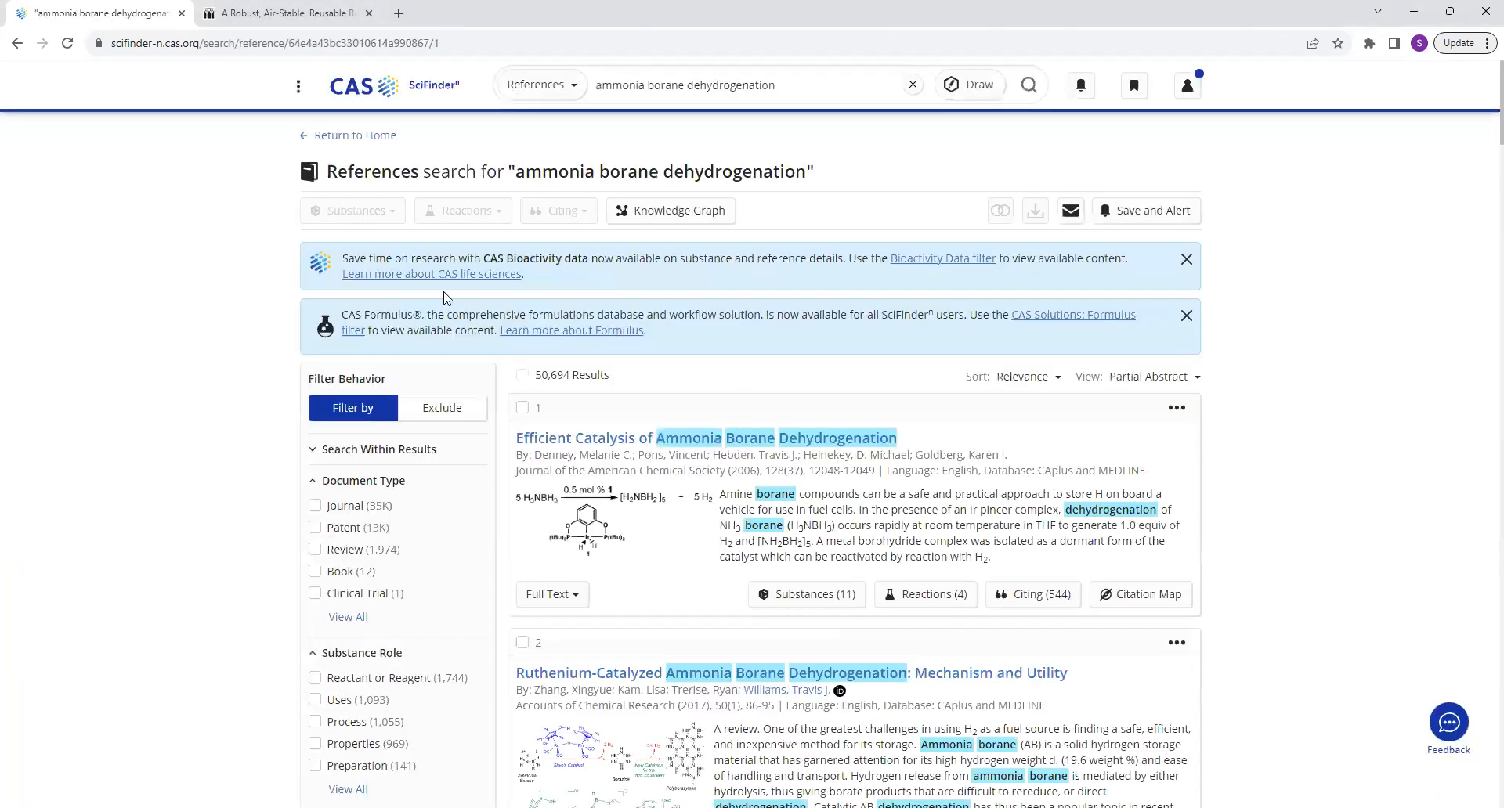
Look over the reference results and the available sort orders, leaving the sorting at Relevance.
scroll(807, 517, "down", 5)
scroll(810, 513, "up", 5)
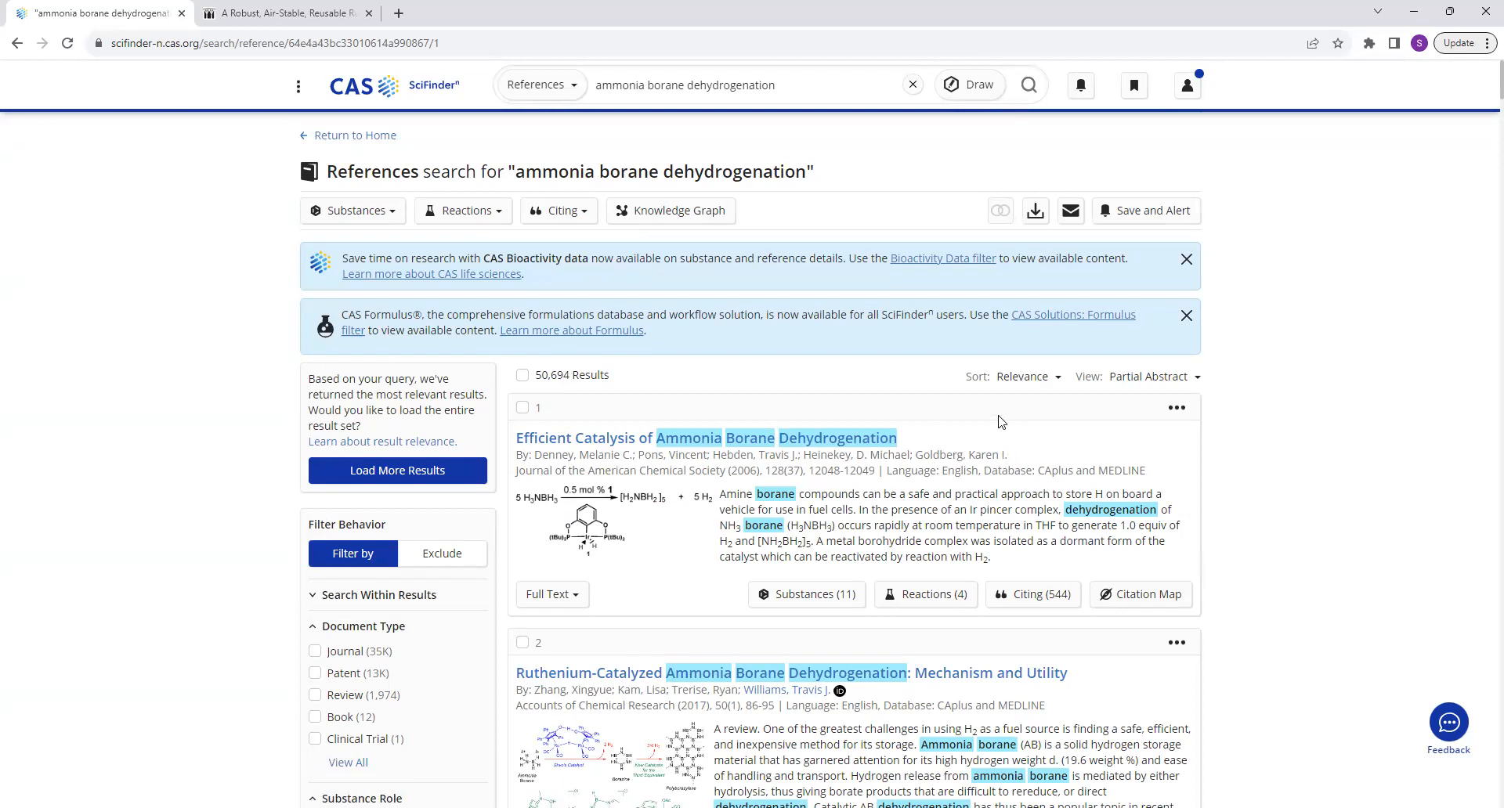
left_click(1057, 379)
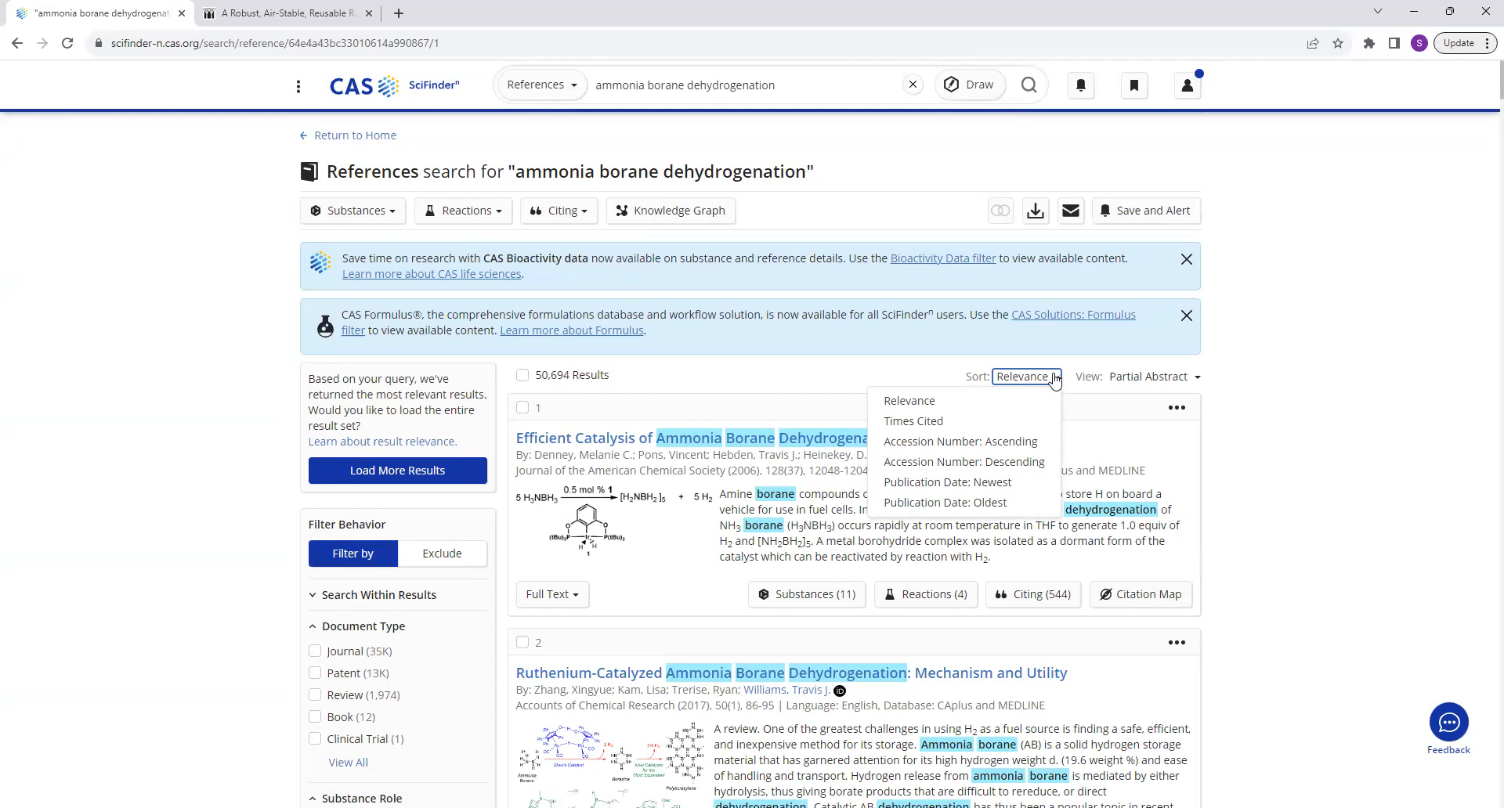
left_click(911, 377)
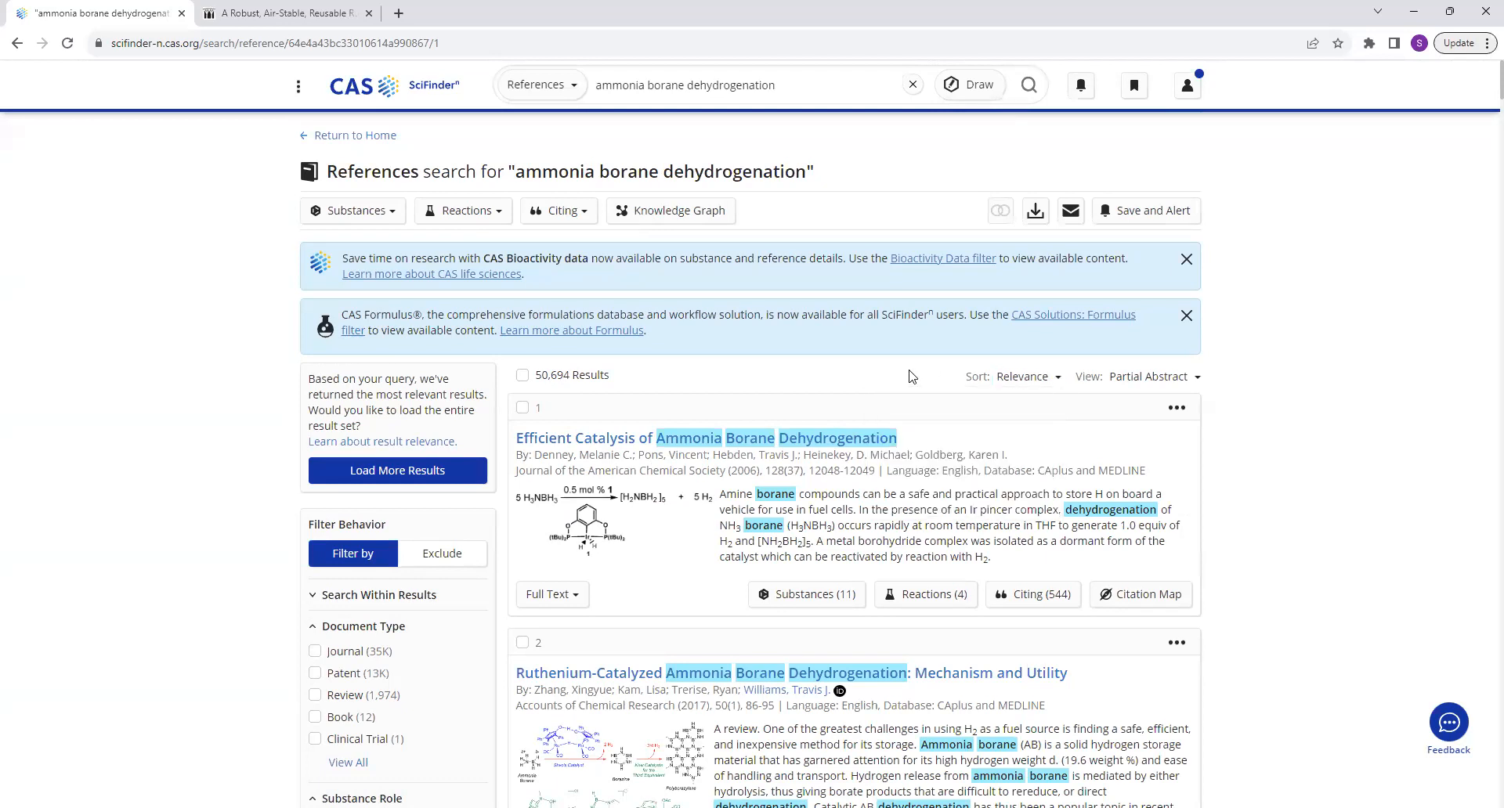
Filter the reference results to the Journal document type and the English language.
scroll(243, 618, "down", 2)
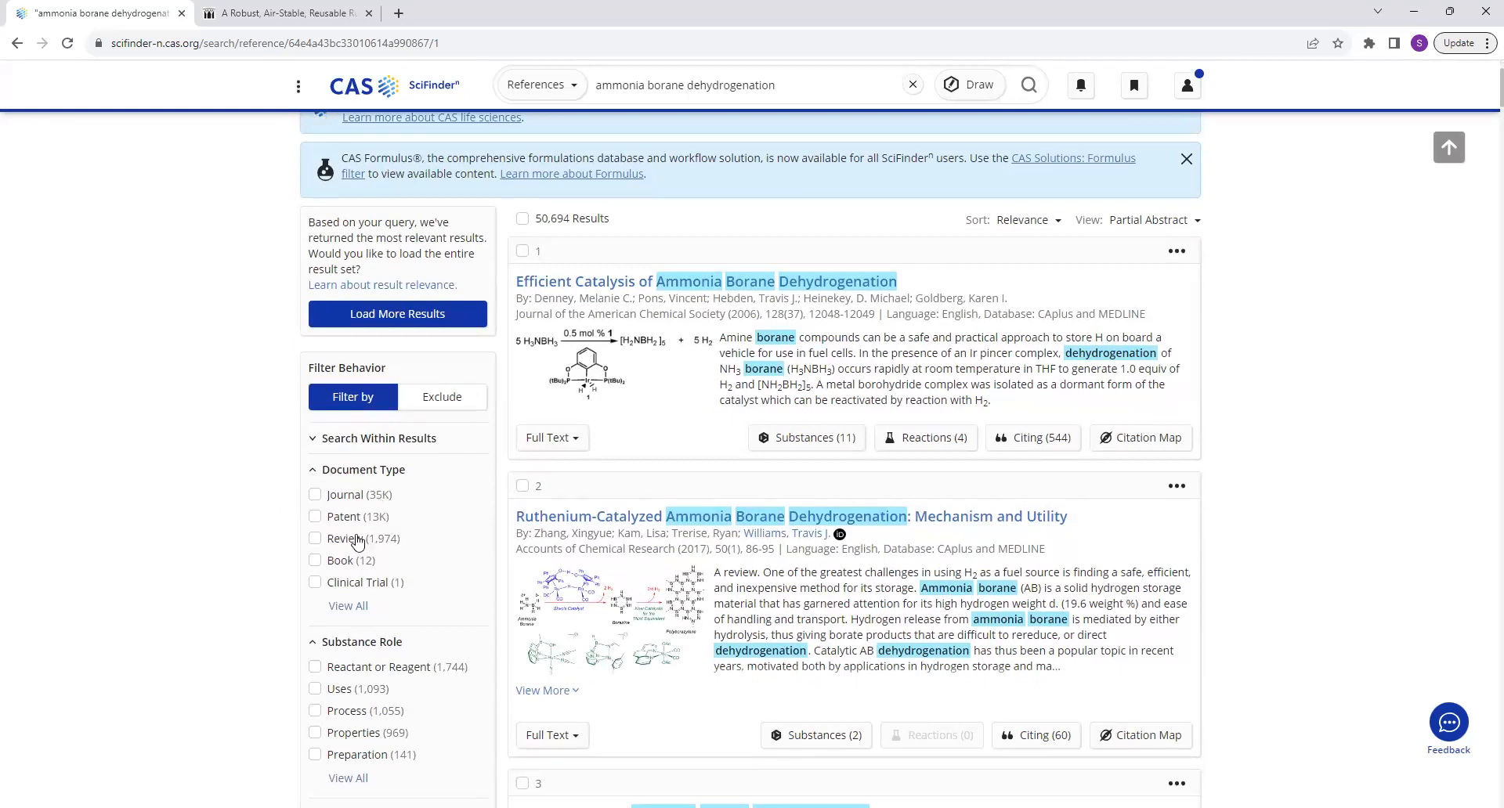
left_click(316, 495)
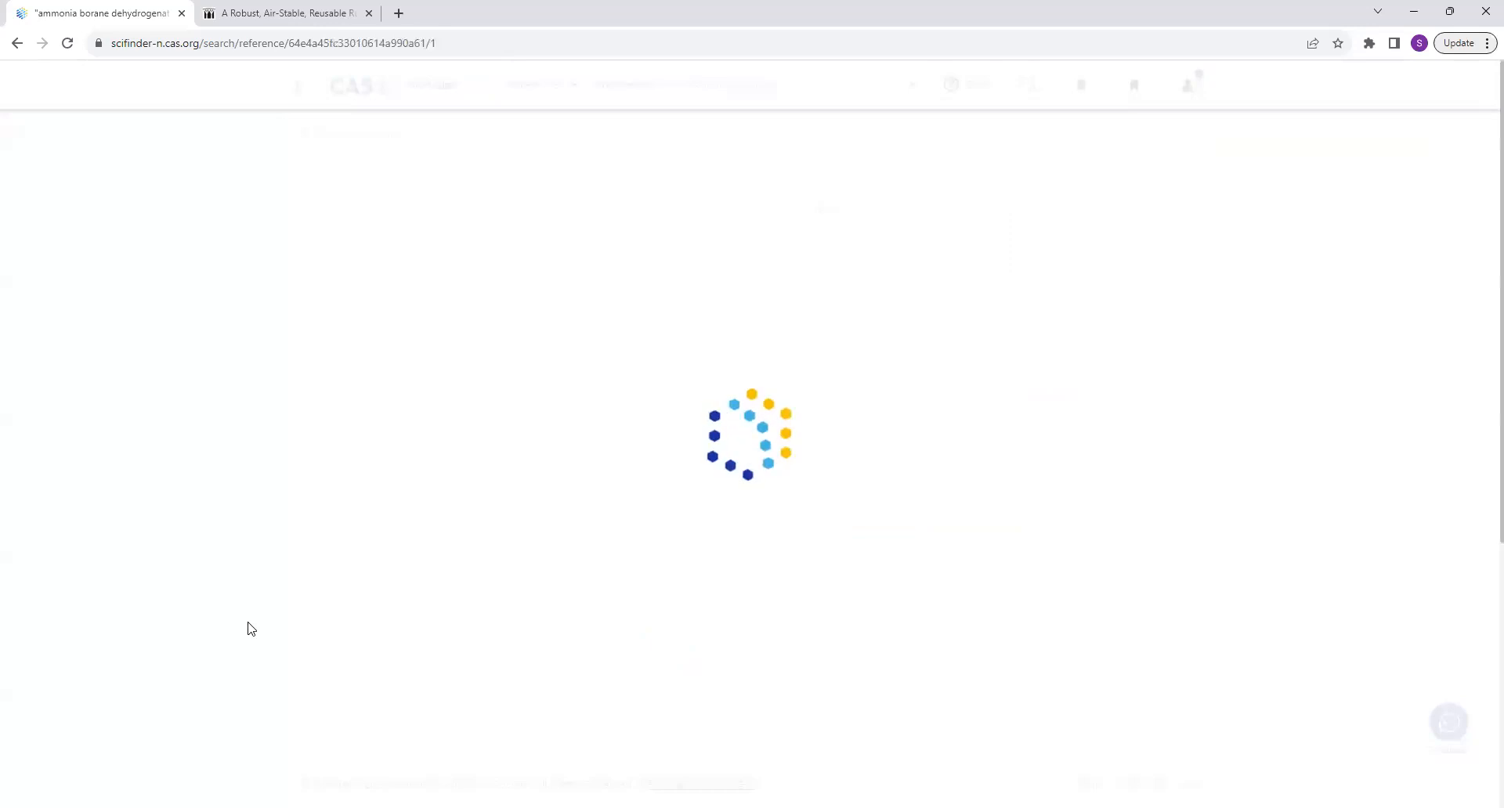
scroll(249, 629, "down", 10)
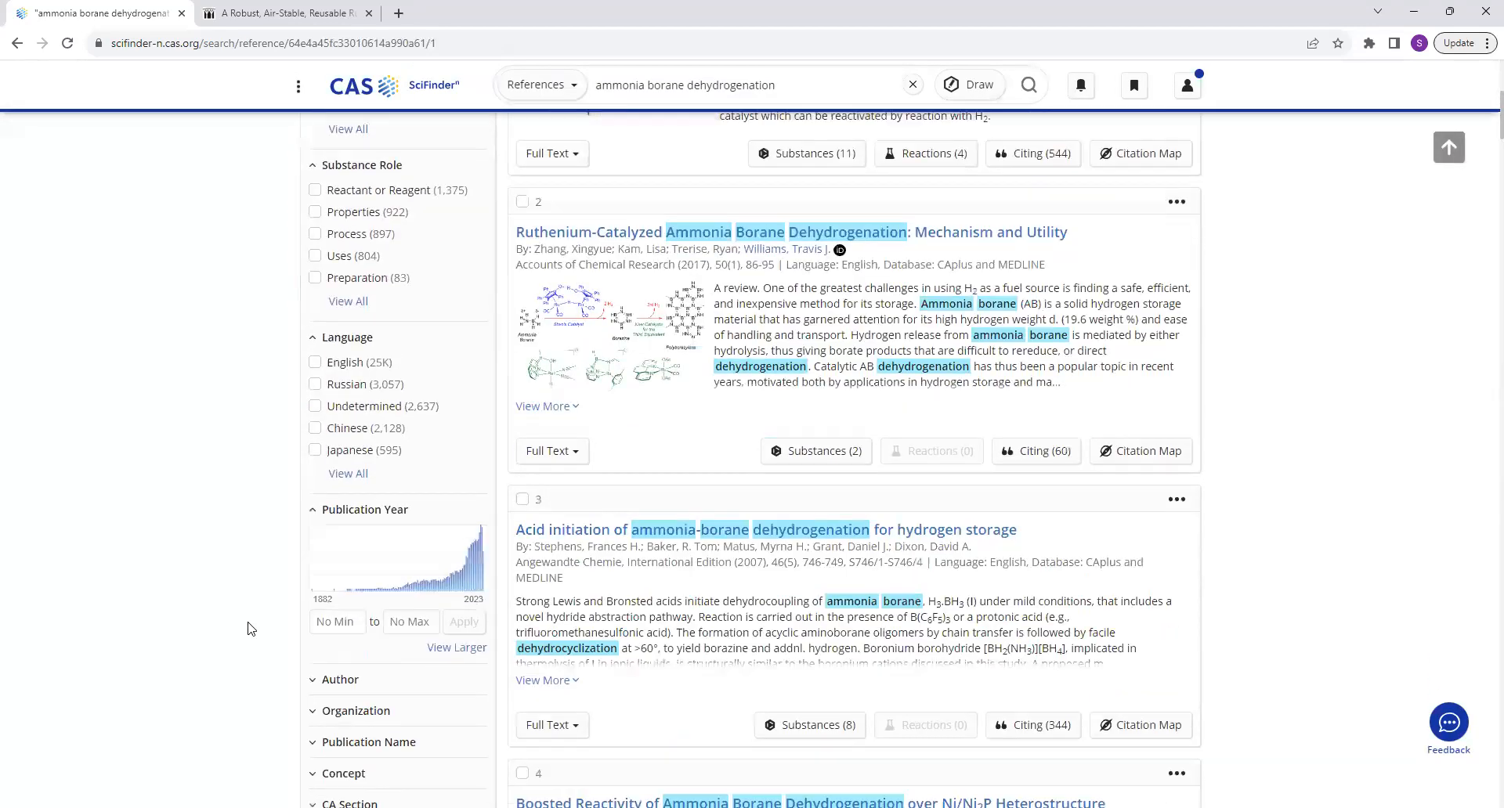
scroll(259, 623, "up", 2)
scroll(258, 623, "up", 3)
left_click(316, 526)
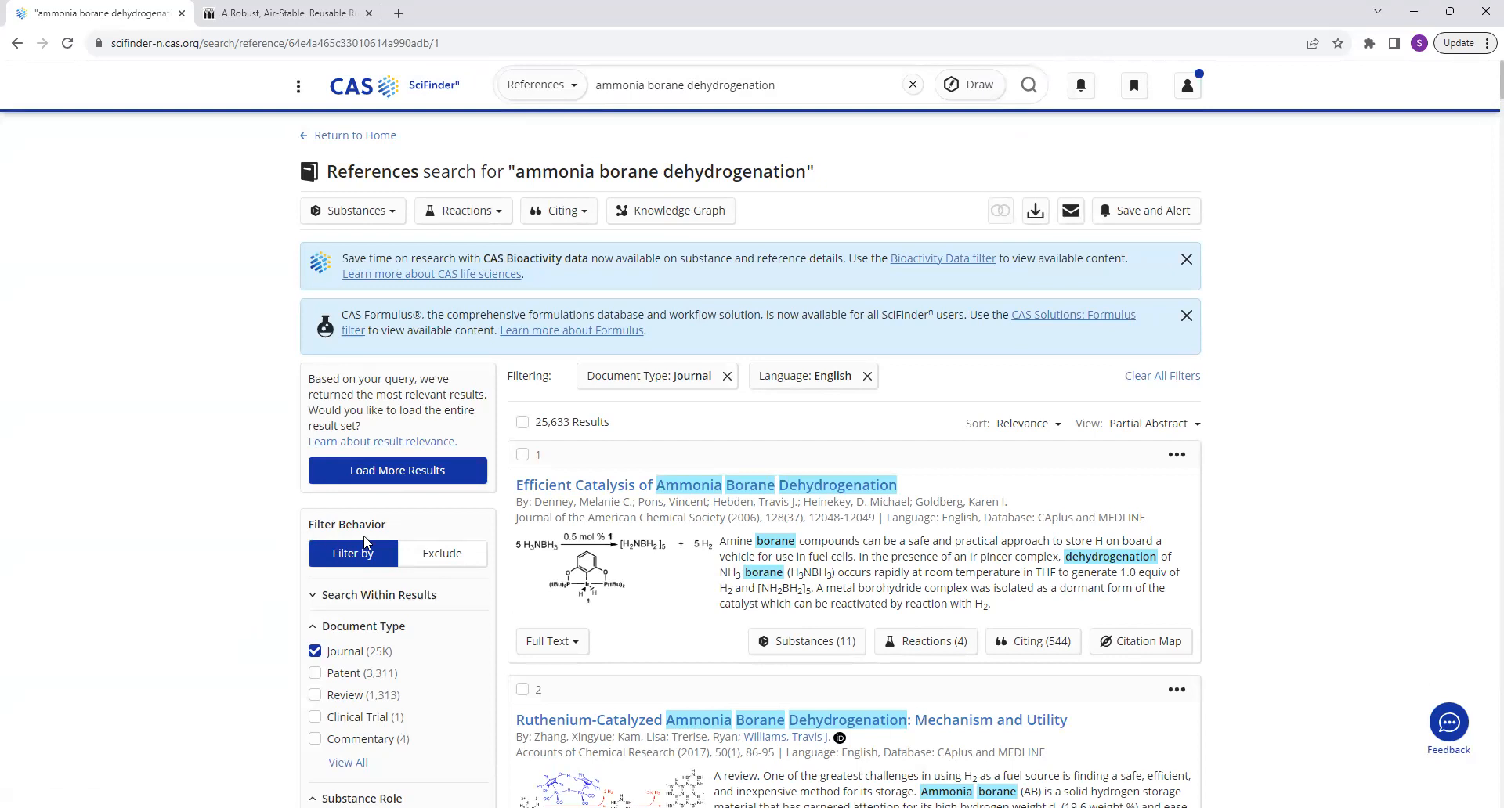
Expand the search-within-results filter, then add "ruthenium" to the front of the main query and rerun the References search.
left_click(348, 597)
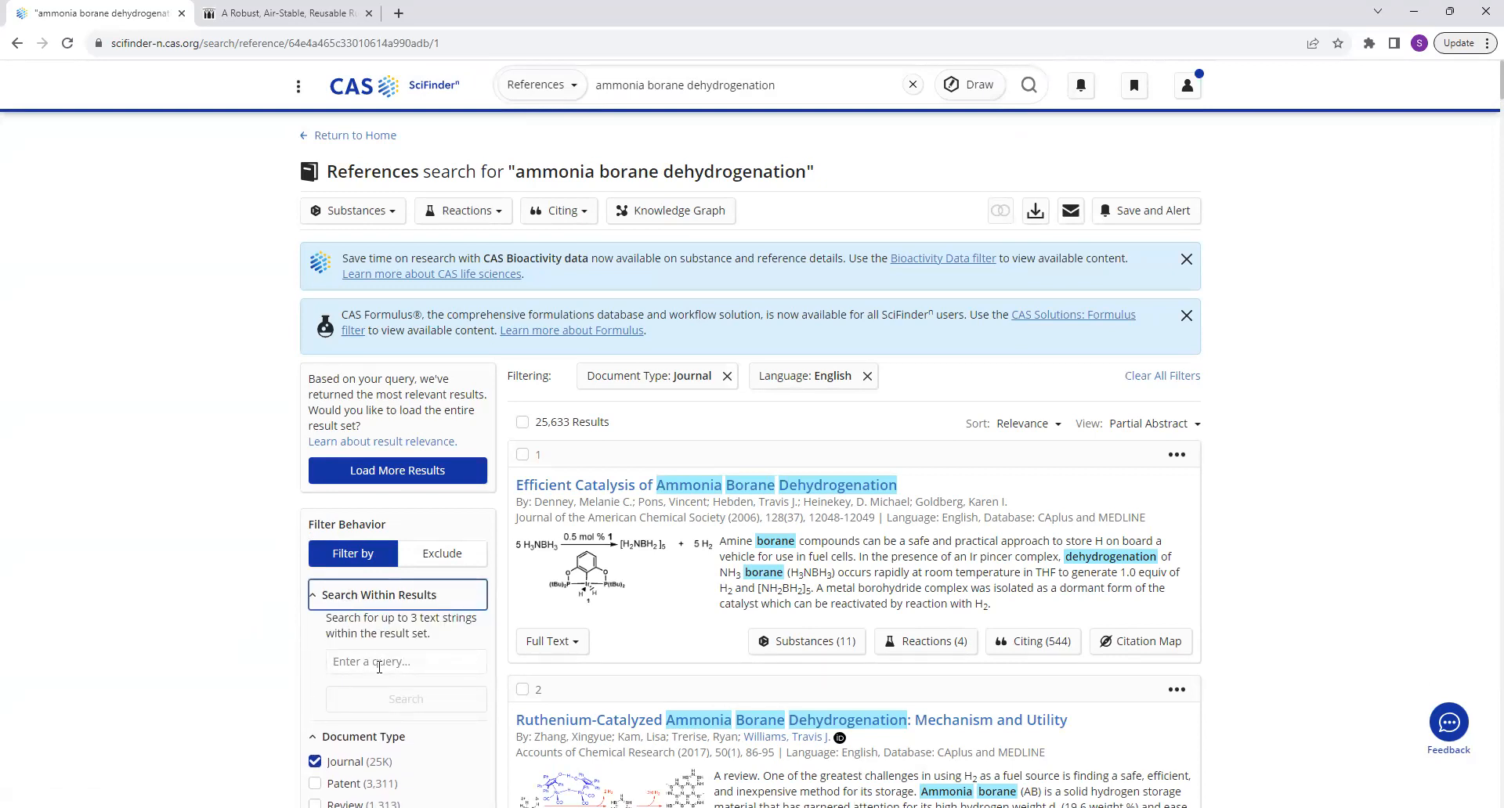
left_click(598, 84)
type("rutheniu")
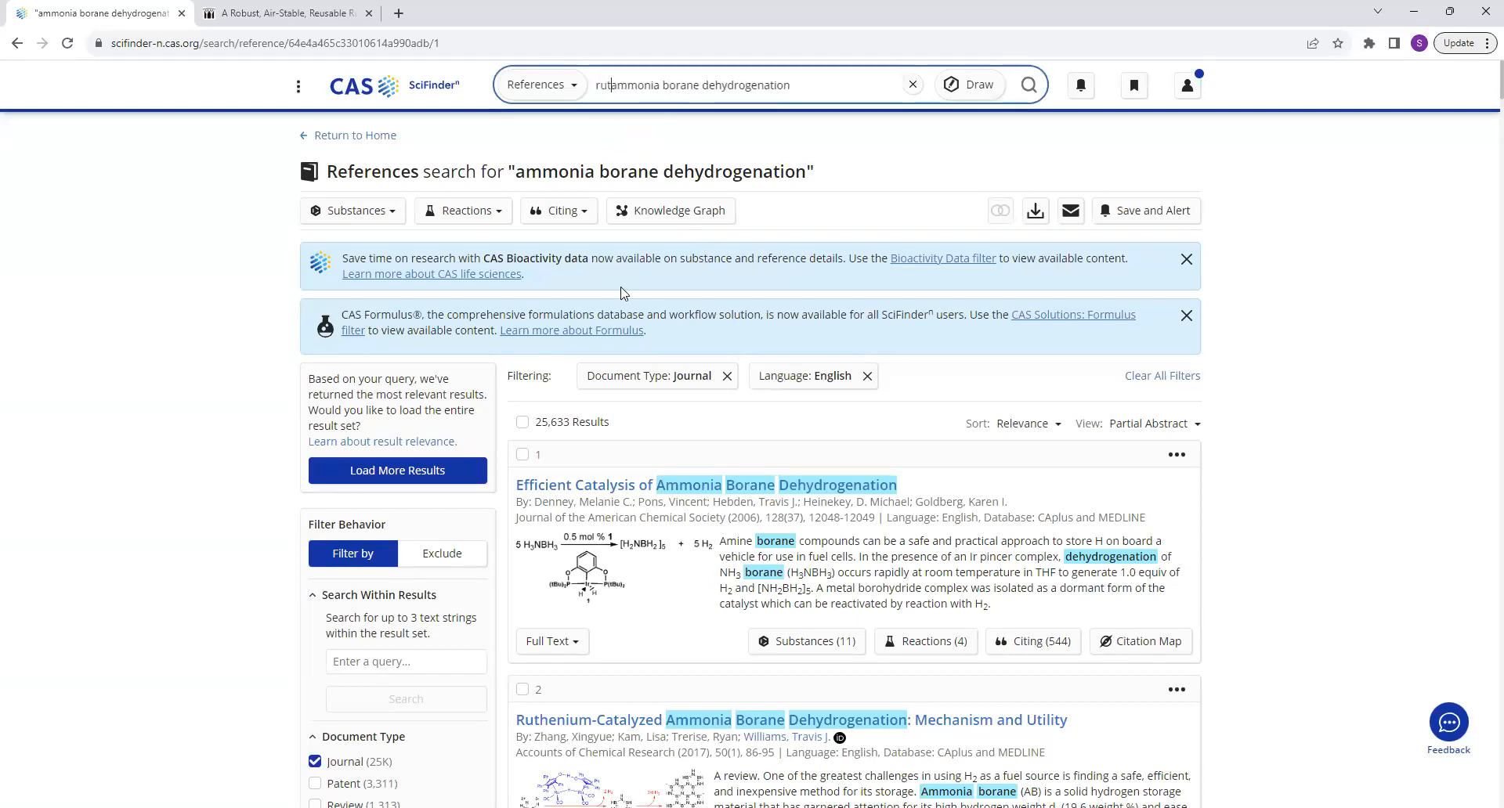
type("m")
key("Return")
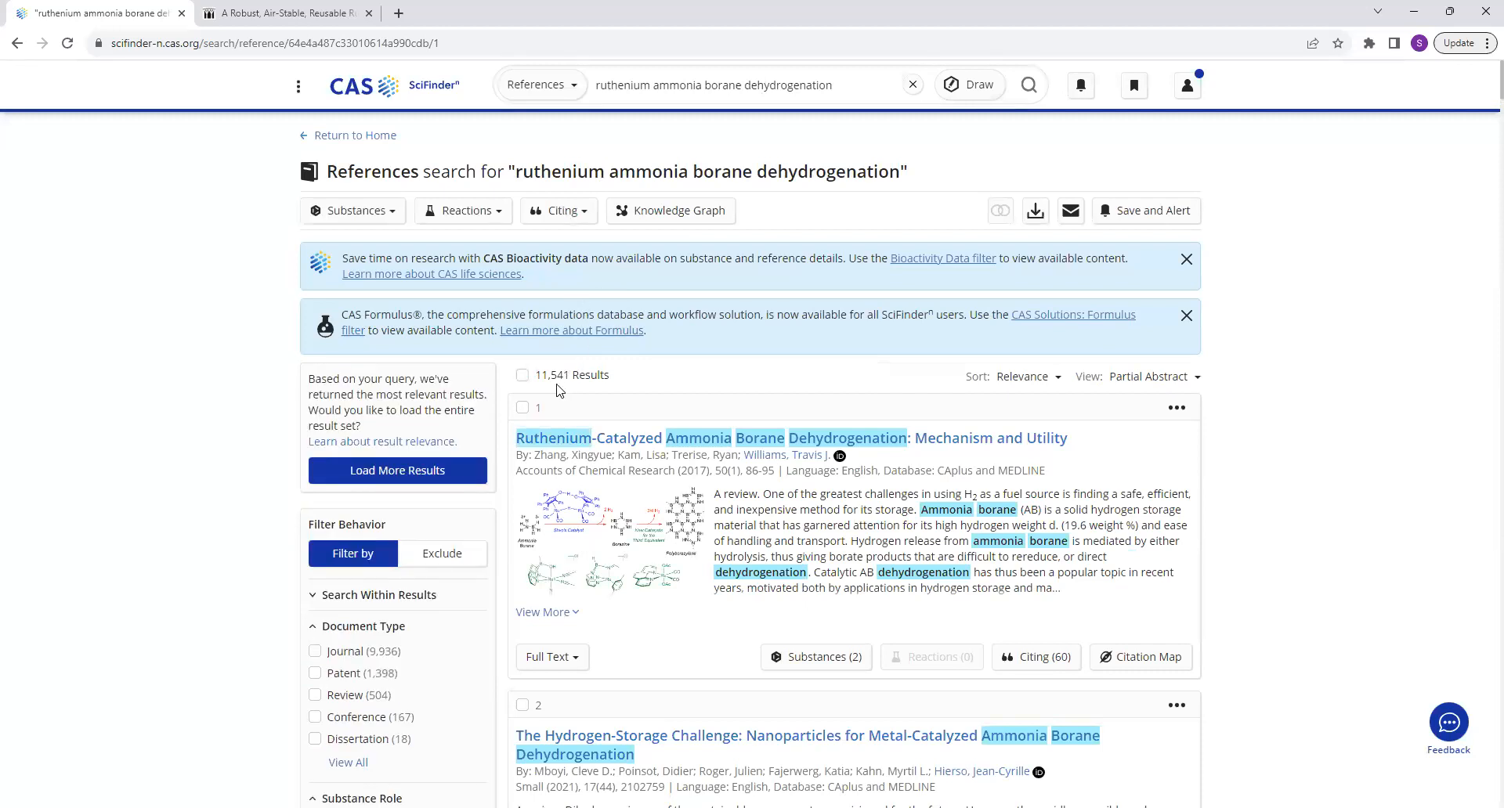
Look through the filter categories and the first few references of the ruthenium ammonia borane dehydrogenation search.
scroll(558, 390, "down", 3)
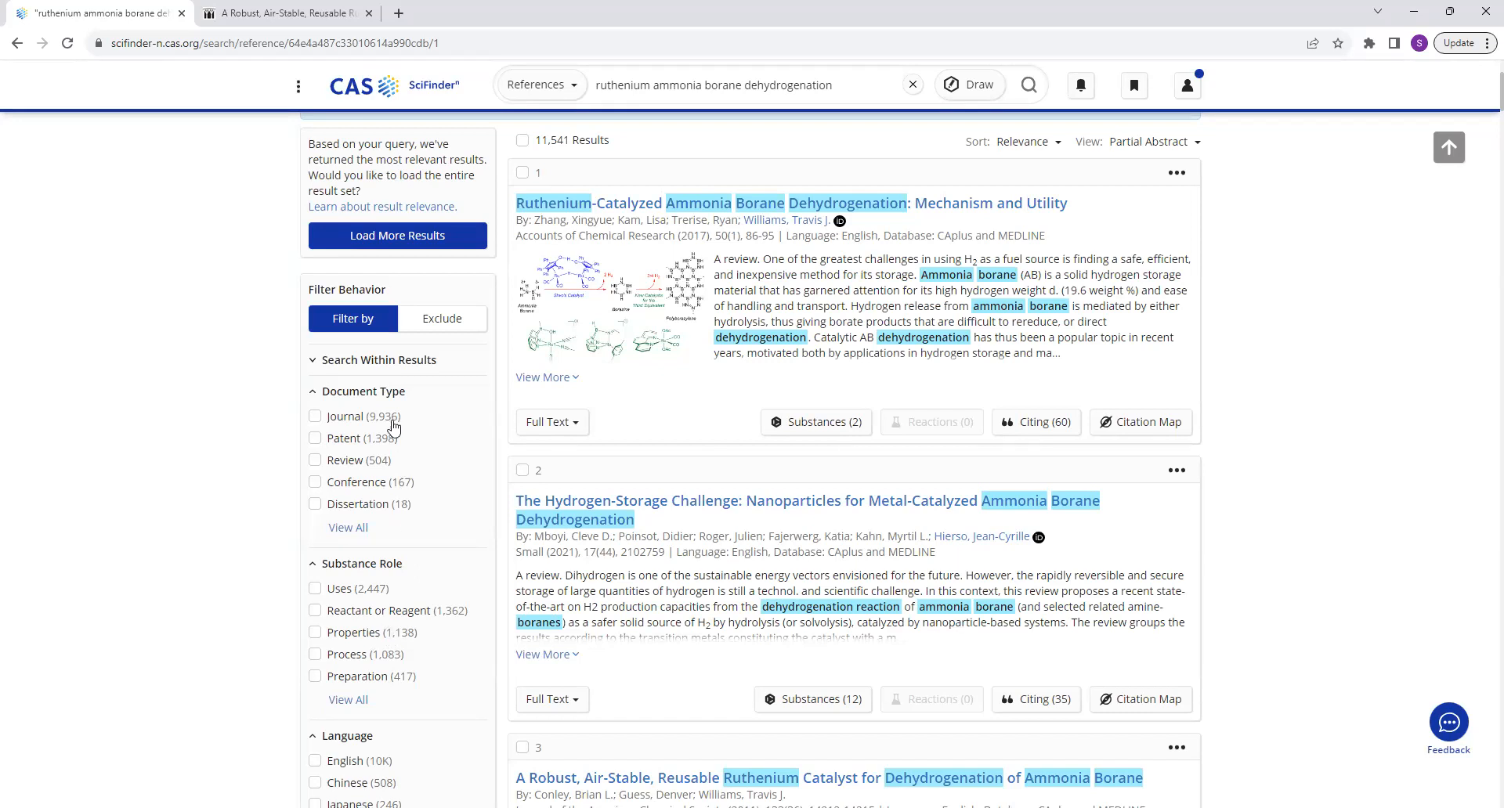
scroll(839, 631, "up", 2)
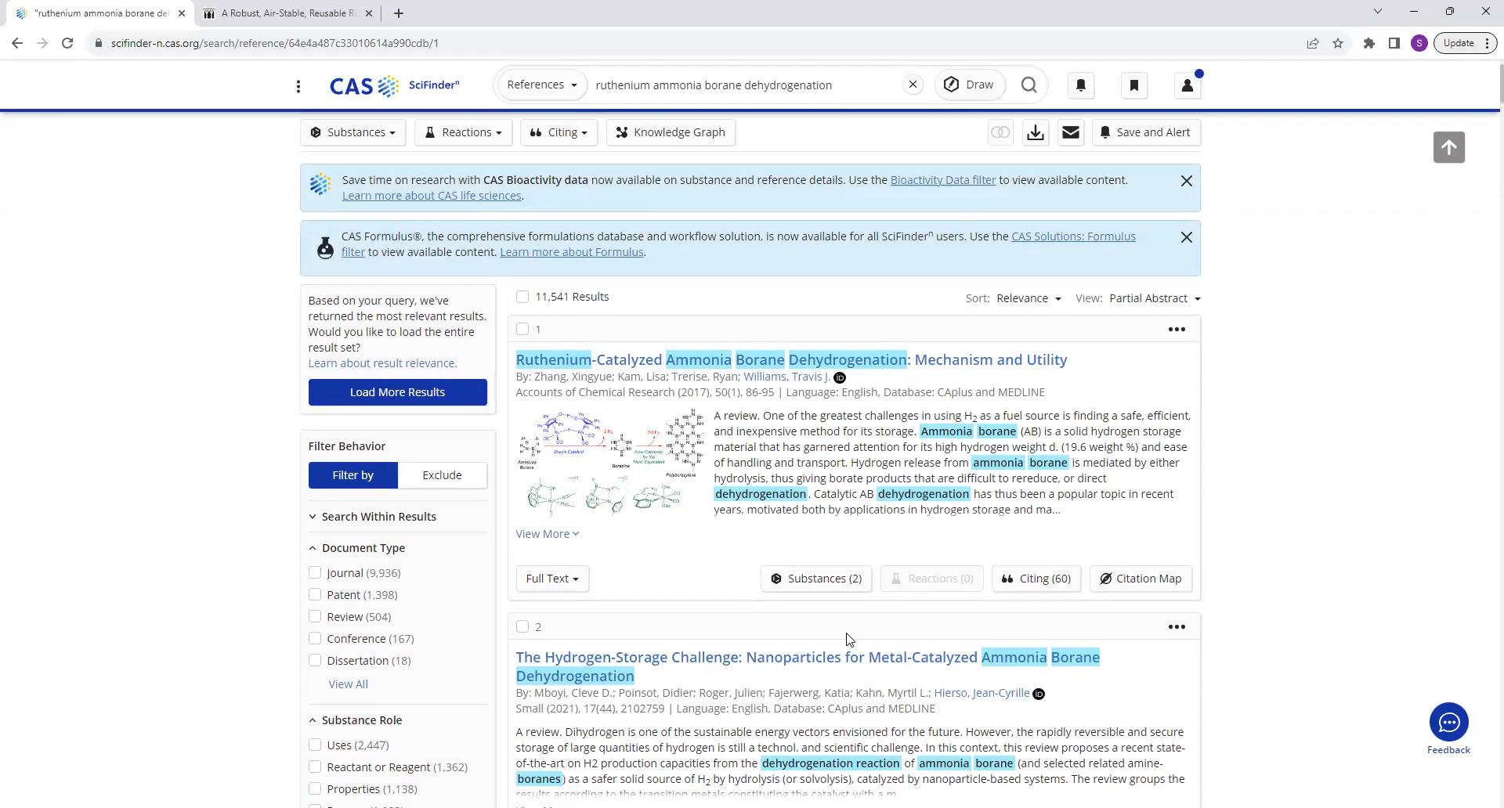
scroll(846, 639, "down", 4)
scroll(856, 300, "down", 4)
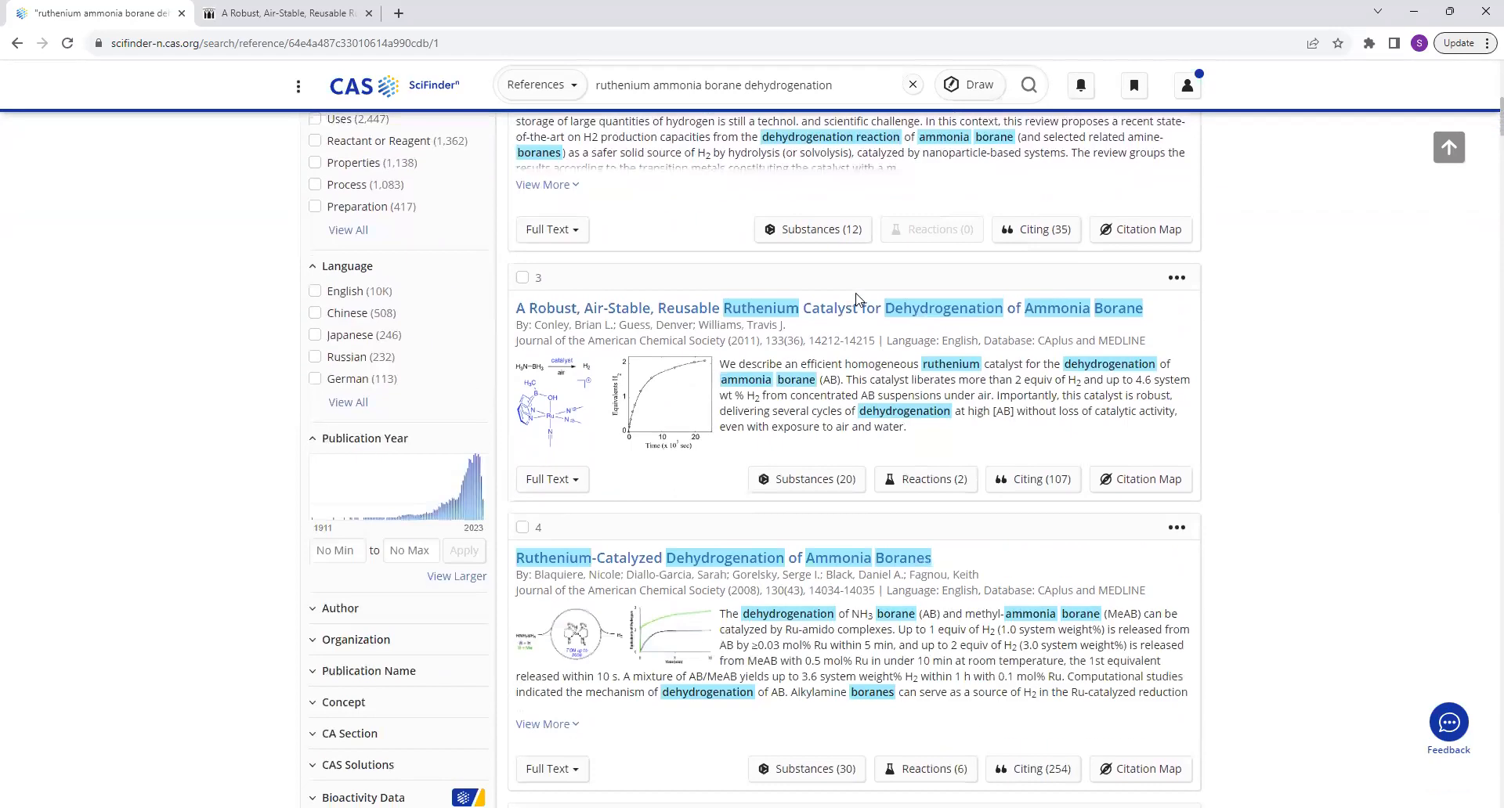
scroll(856, 300, "up", 5)
scroll(799, 380, "down", 6)
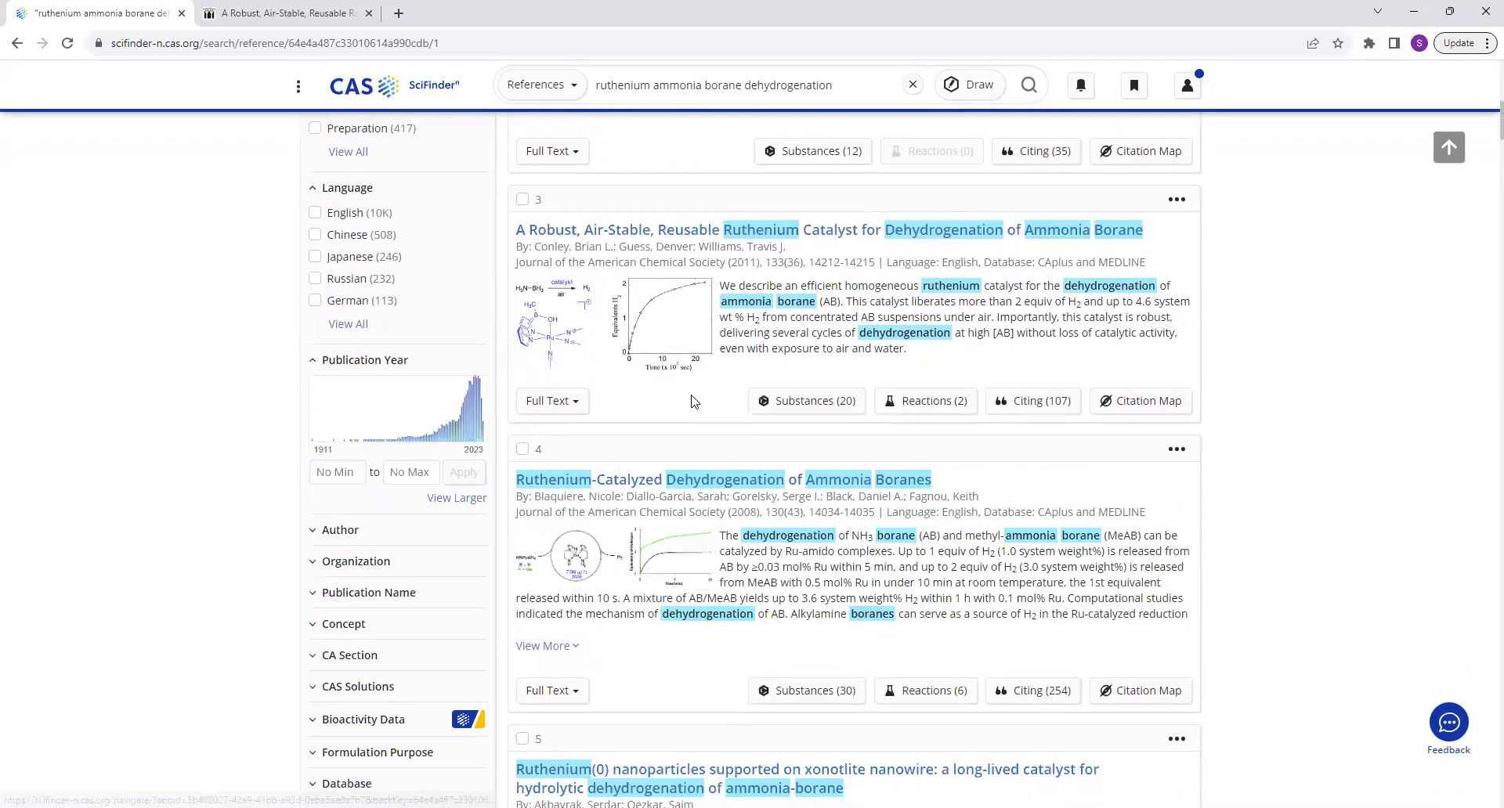
scroll(670, 338, "up", 1)
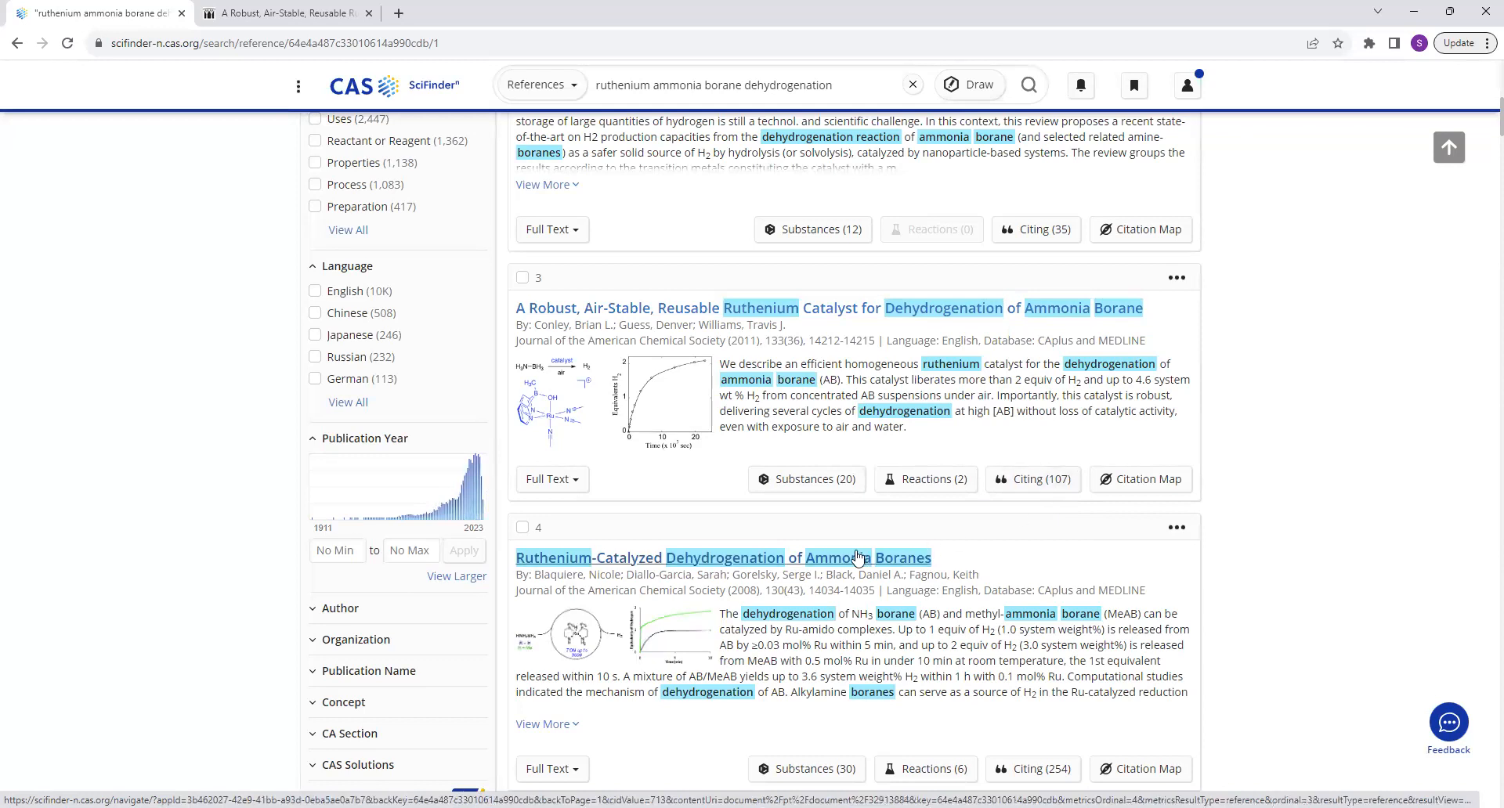
Open the substances of "A Robust, Air-Stable, Reusable Ruthenium Catalyst for Dehydrogenation of Ammonia Borane" and browse their structures.
left_click(844, 484)
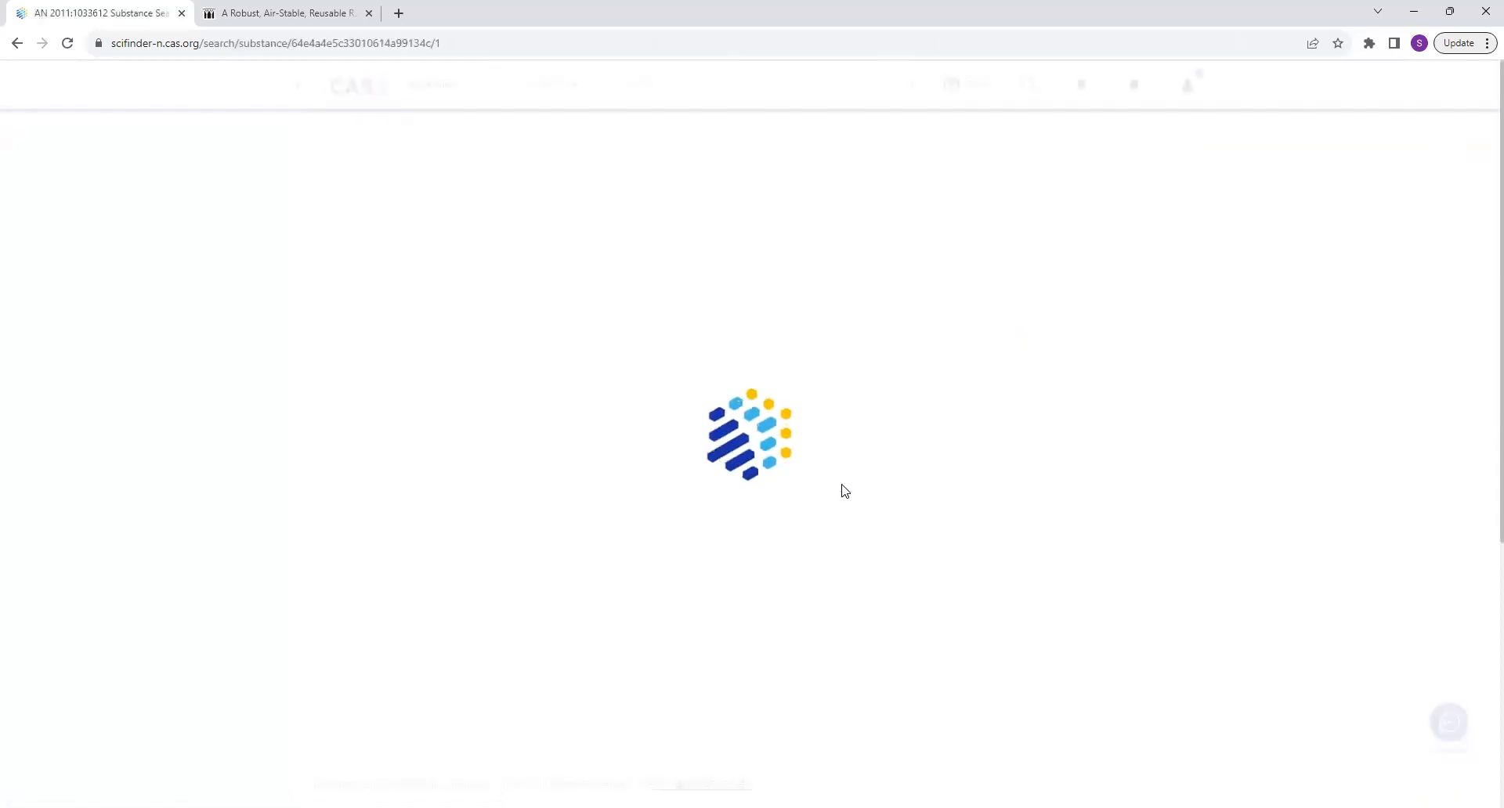
scroll(844, 491, "down", 2)
scroll(845, 491, "down", 15)
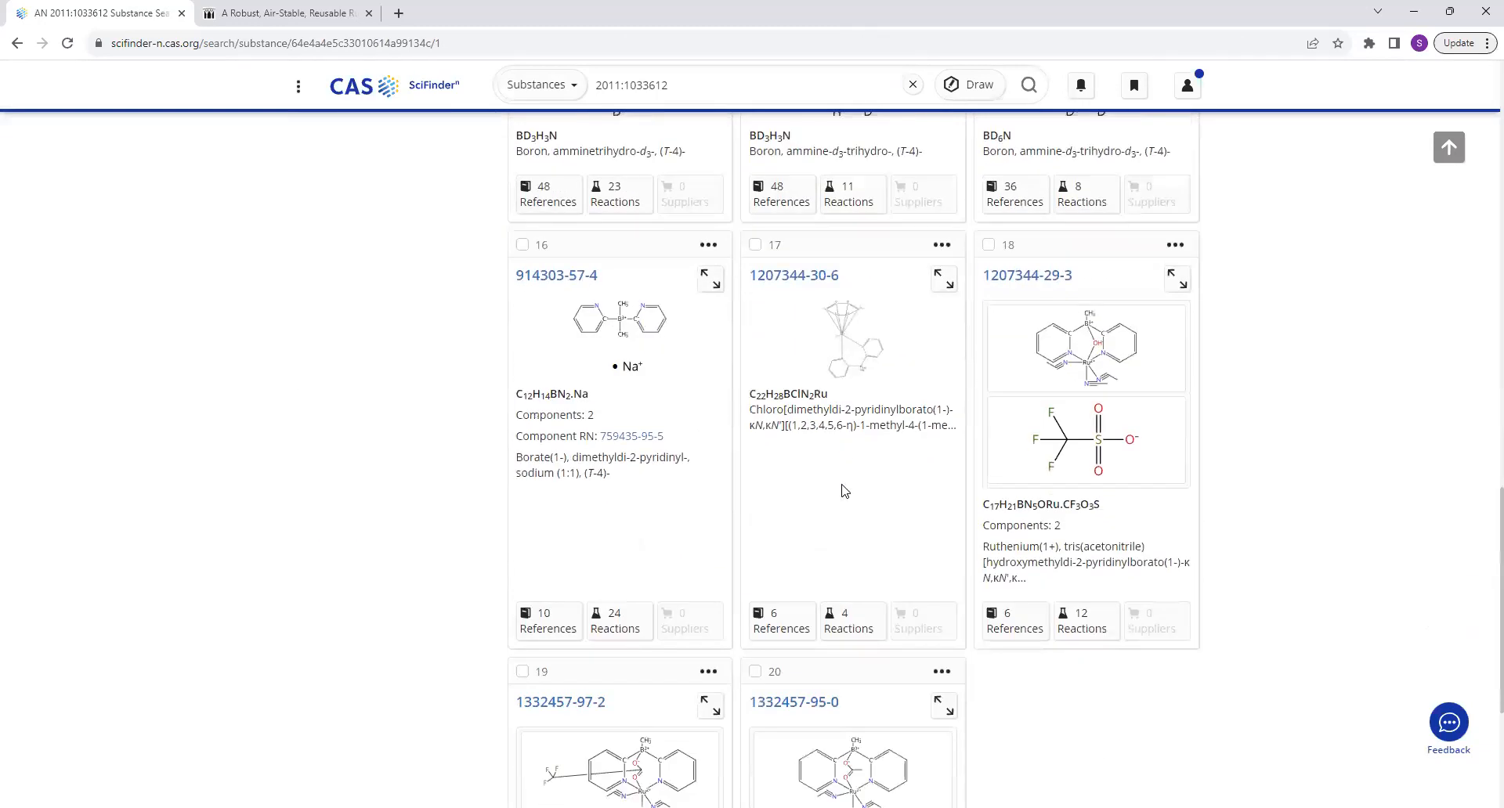
scroll(844, 491, "up", 10)
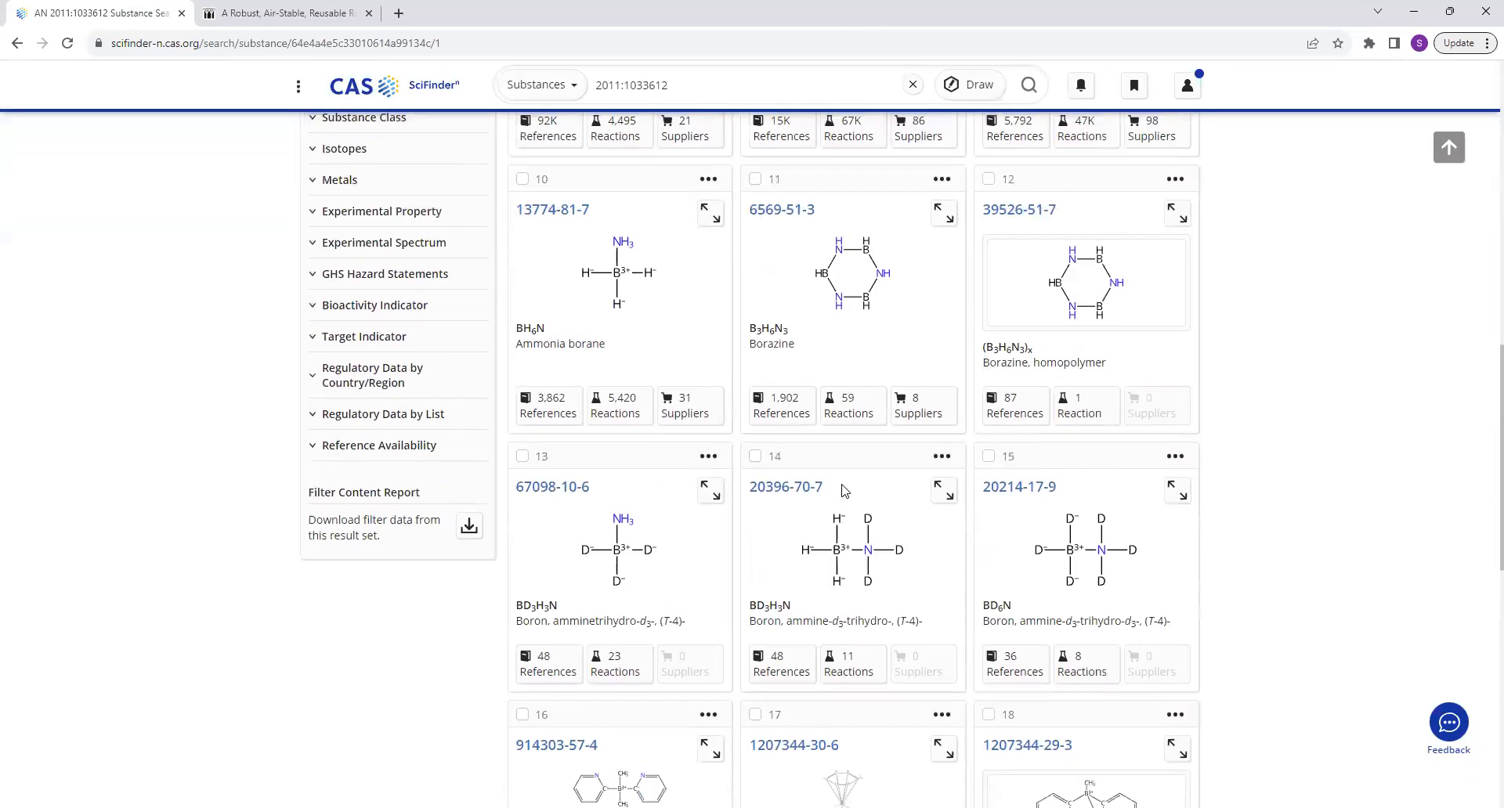
scroll(844, 491, "down", 7)
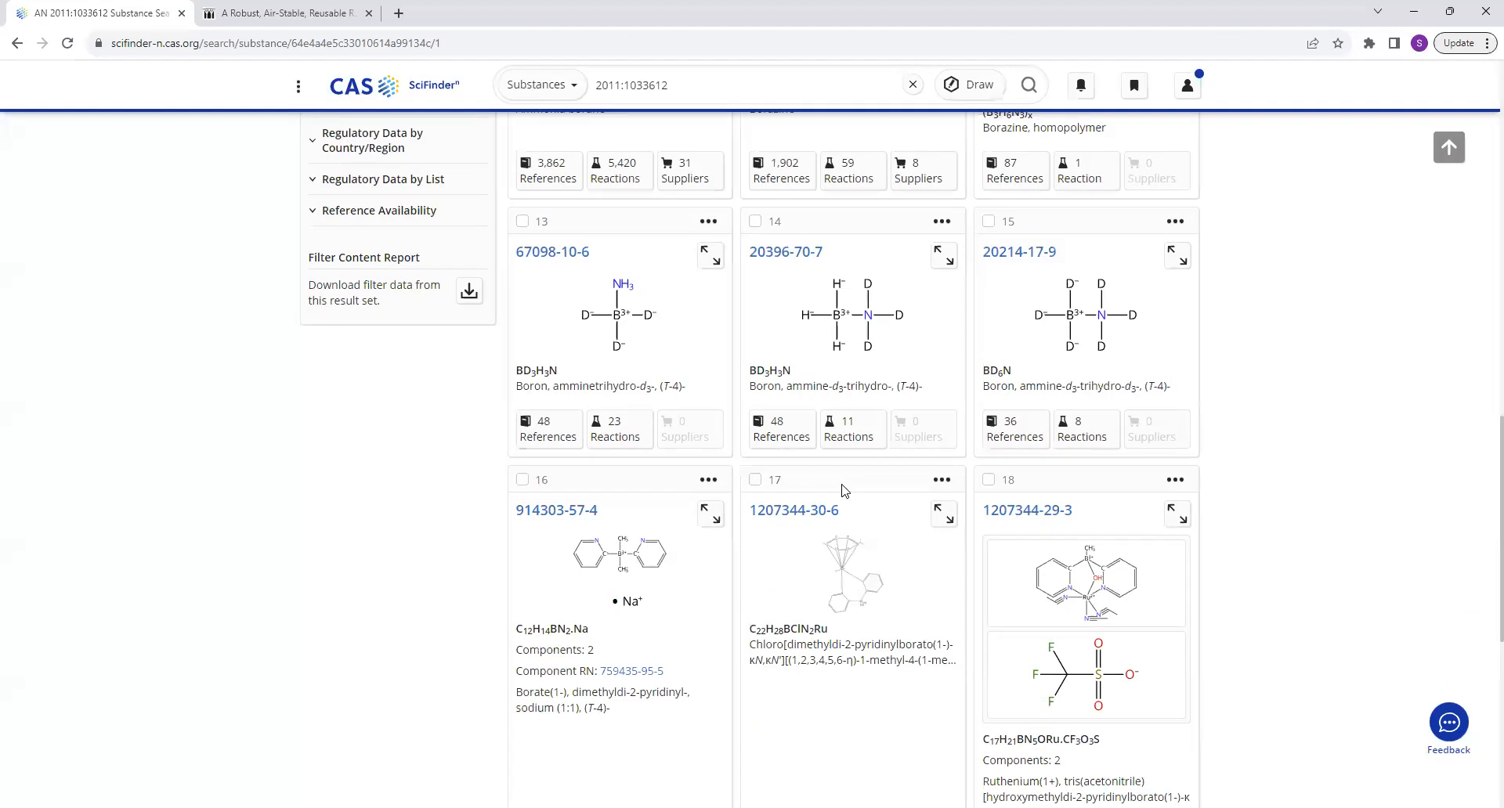
scroll(844, 491, "down", 5)
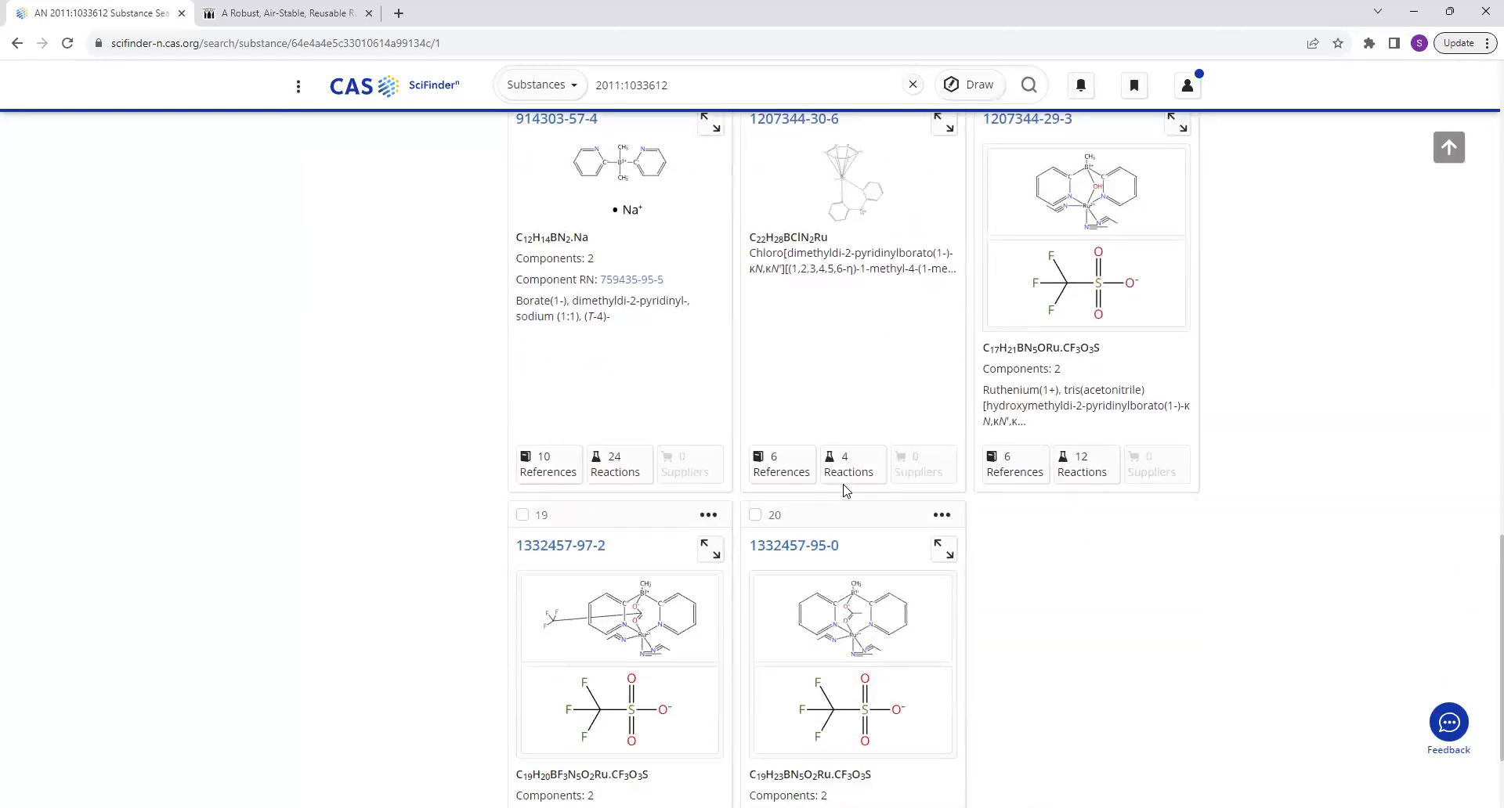
scroll(845, 492, "up", 15)
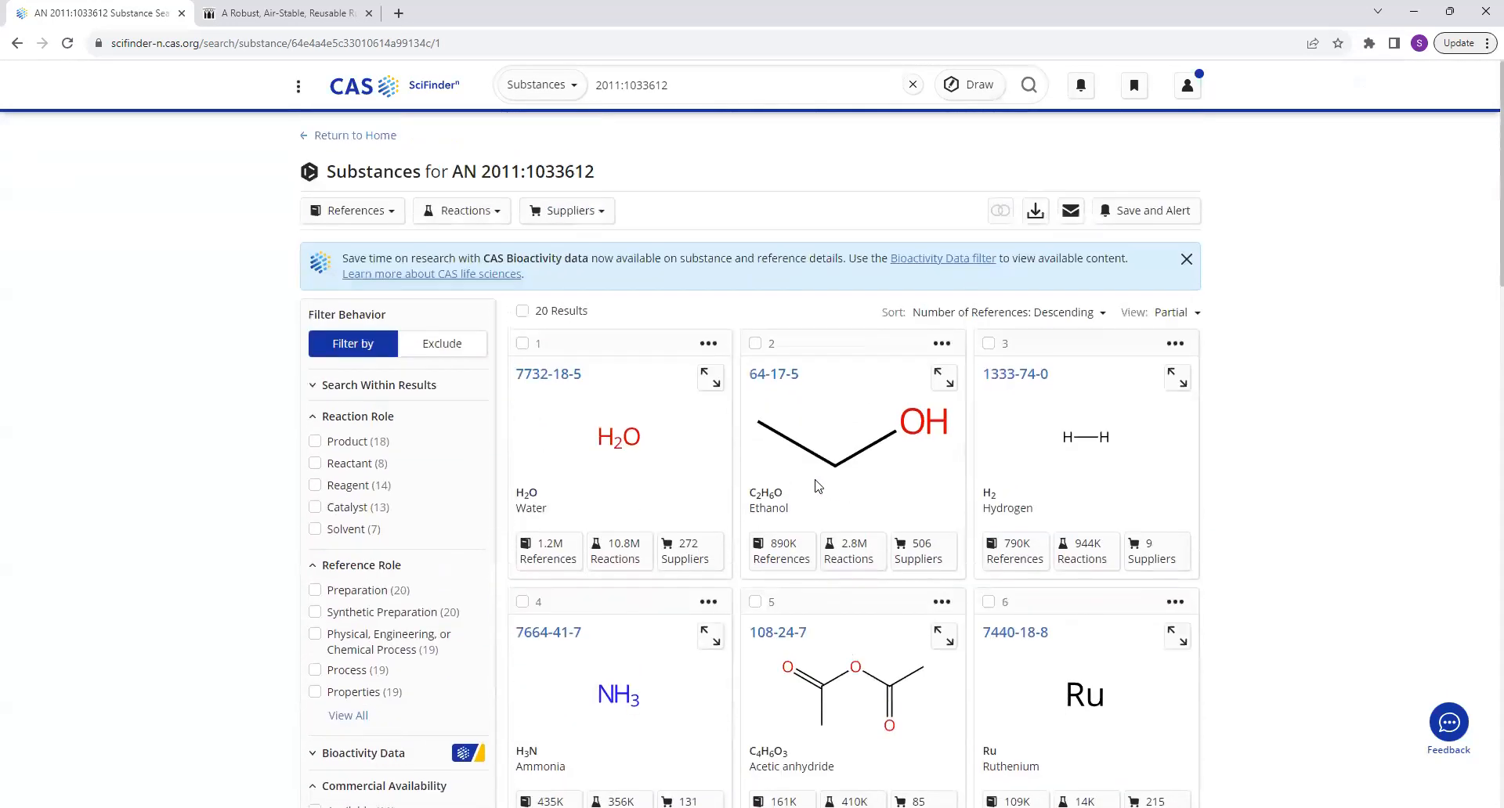
Return to the ruthenium ammonia borane dehydrogenation references and find the third one, on the air-stable ruthenium catalyst, again.
key("alt+Left")
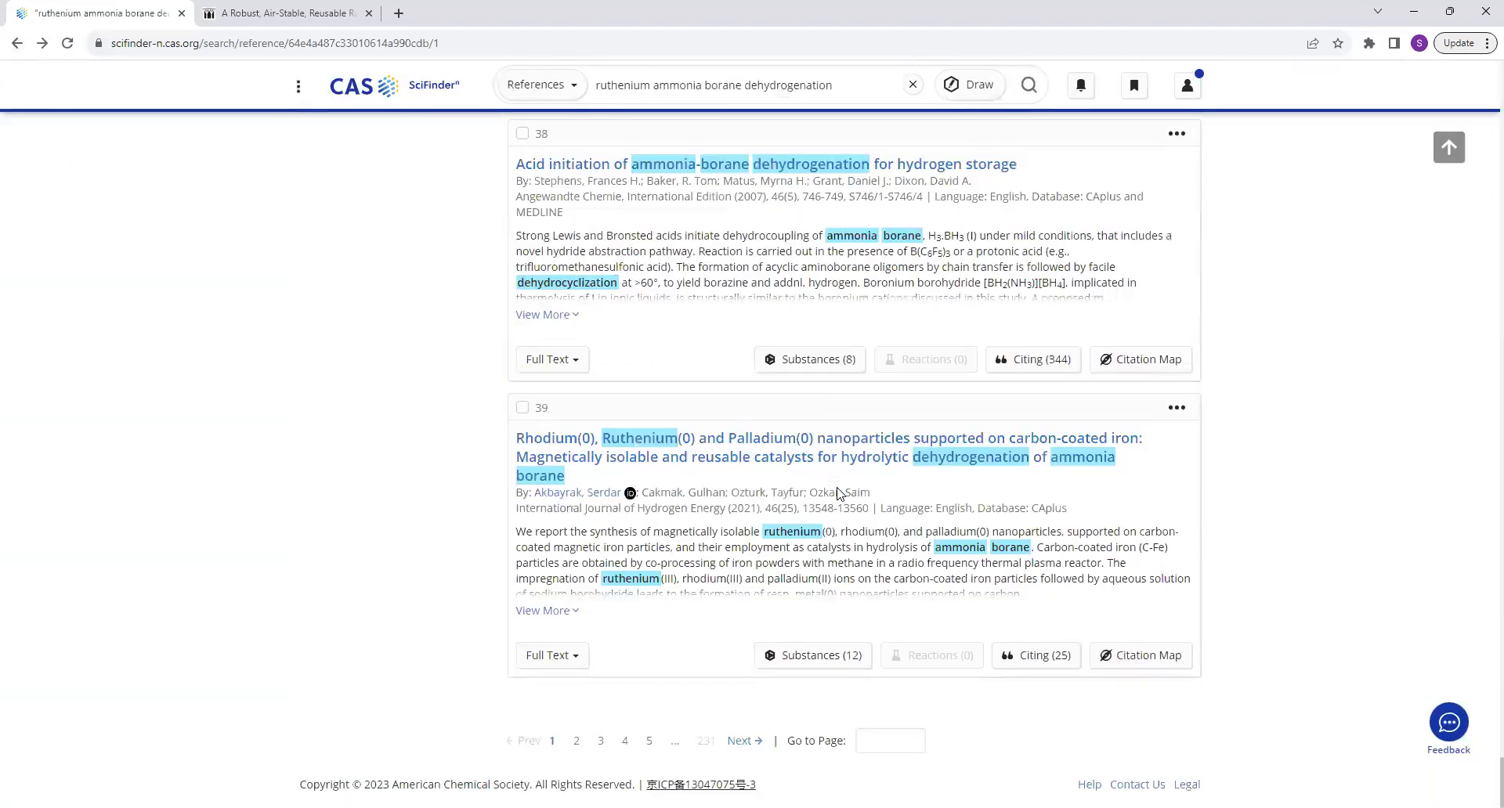
scroll(838, 491, "up", 10)
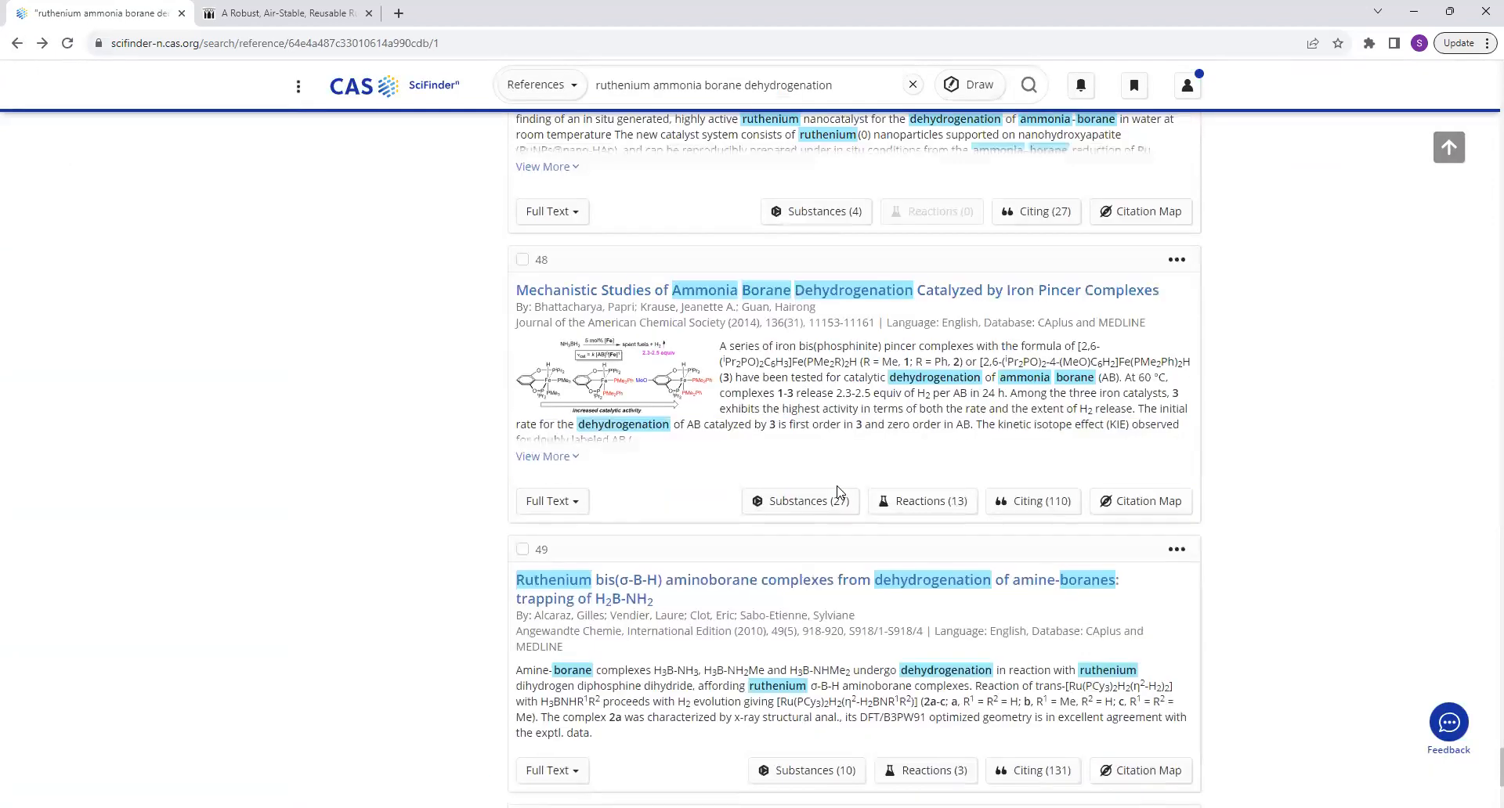
scroll(838, 491, "up", 20)
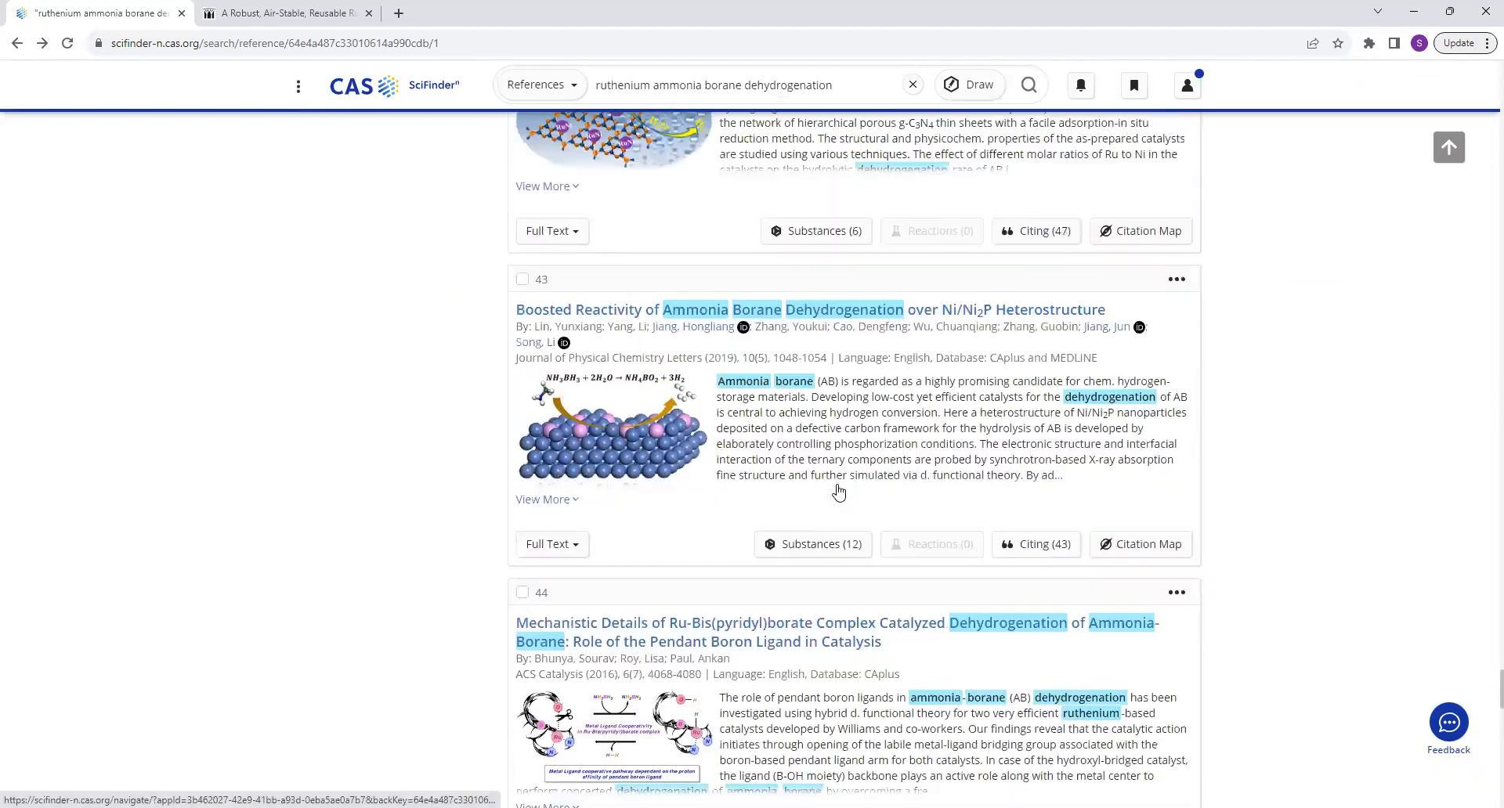
scroll(838, 491, "up", 20)
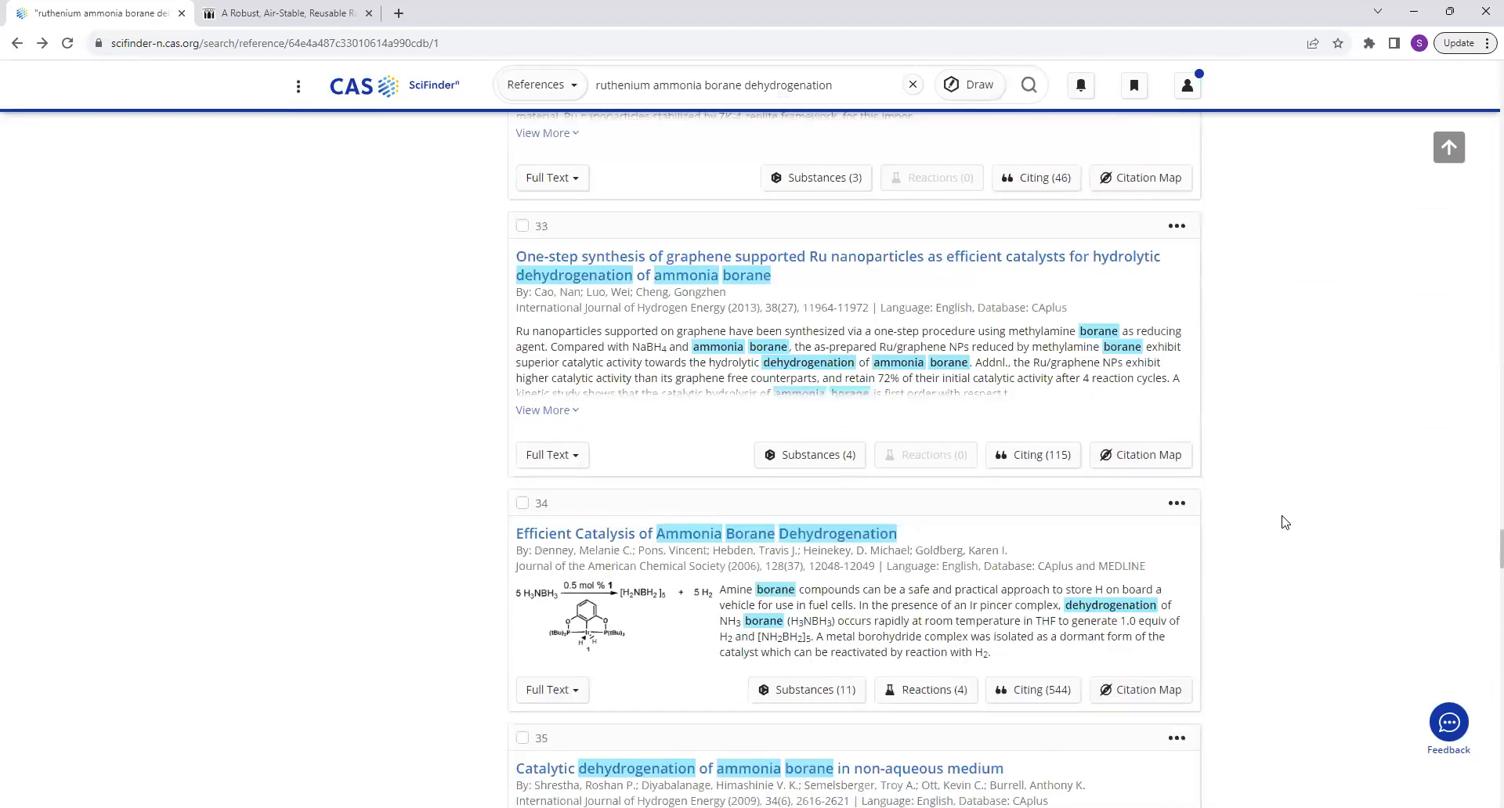
scroll(725, 459, "up", 20)
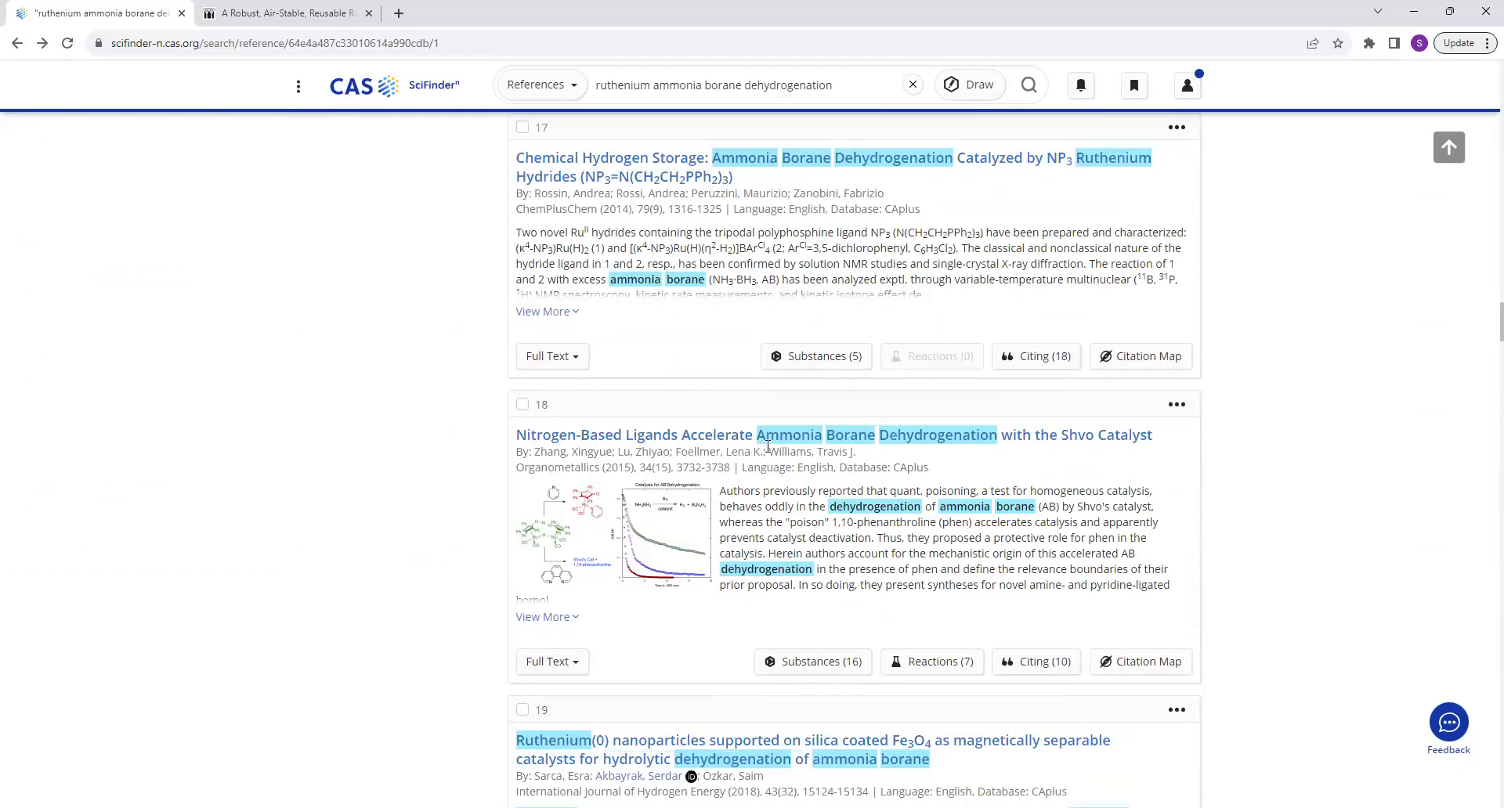
scroll(767, 445, "up", 20)
scroll(767, 450, "up", 10)
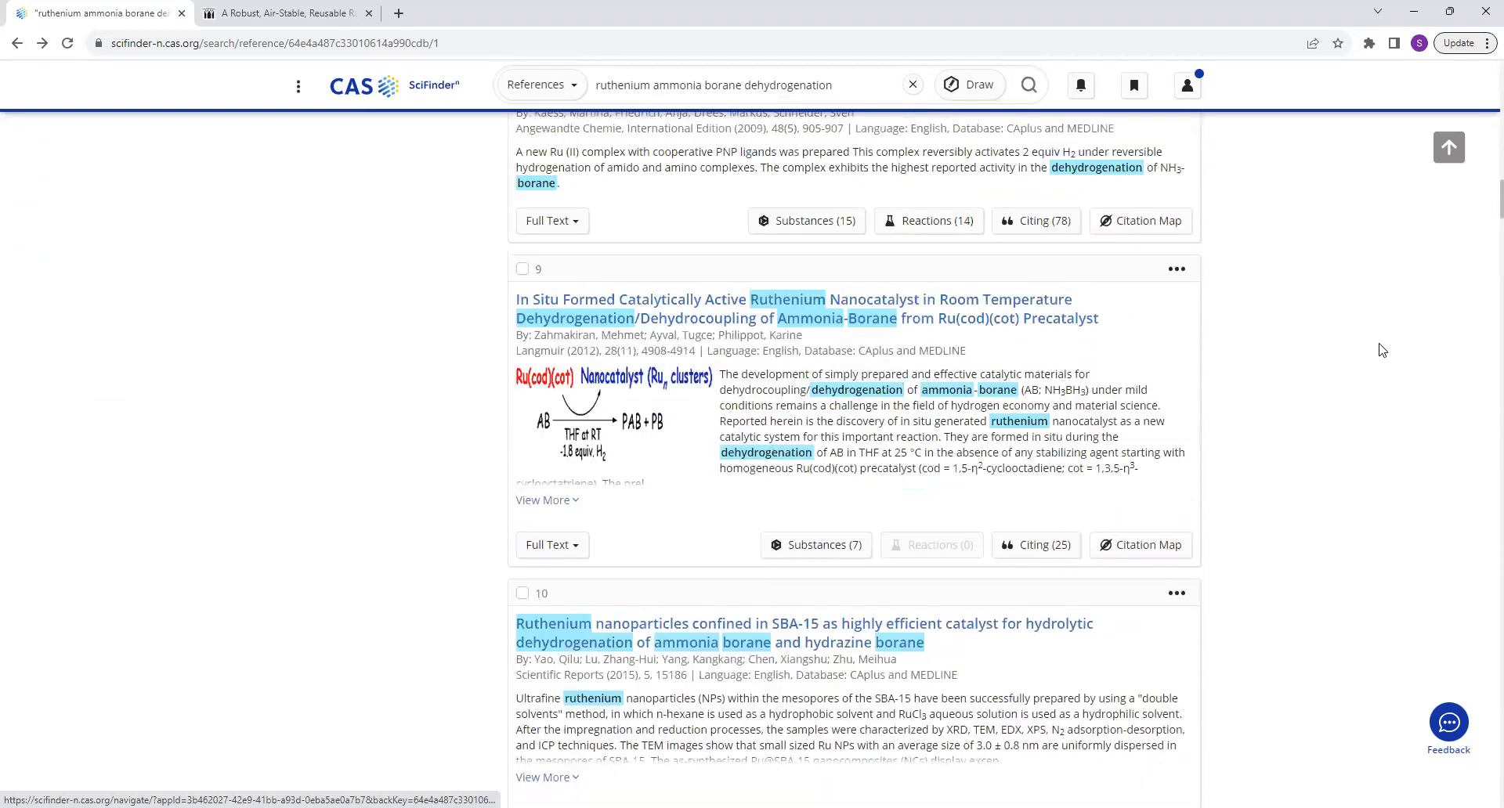
scroll(888, 423, "up", 15)
scroll(783, 407, "up", 5)
scroll(745, 391, "up", 4)
scroll(781, 505, "down", 3)
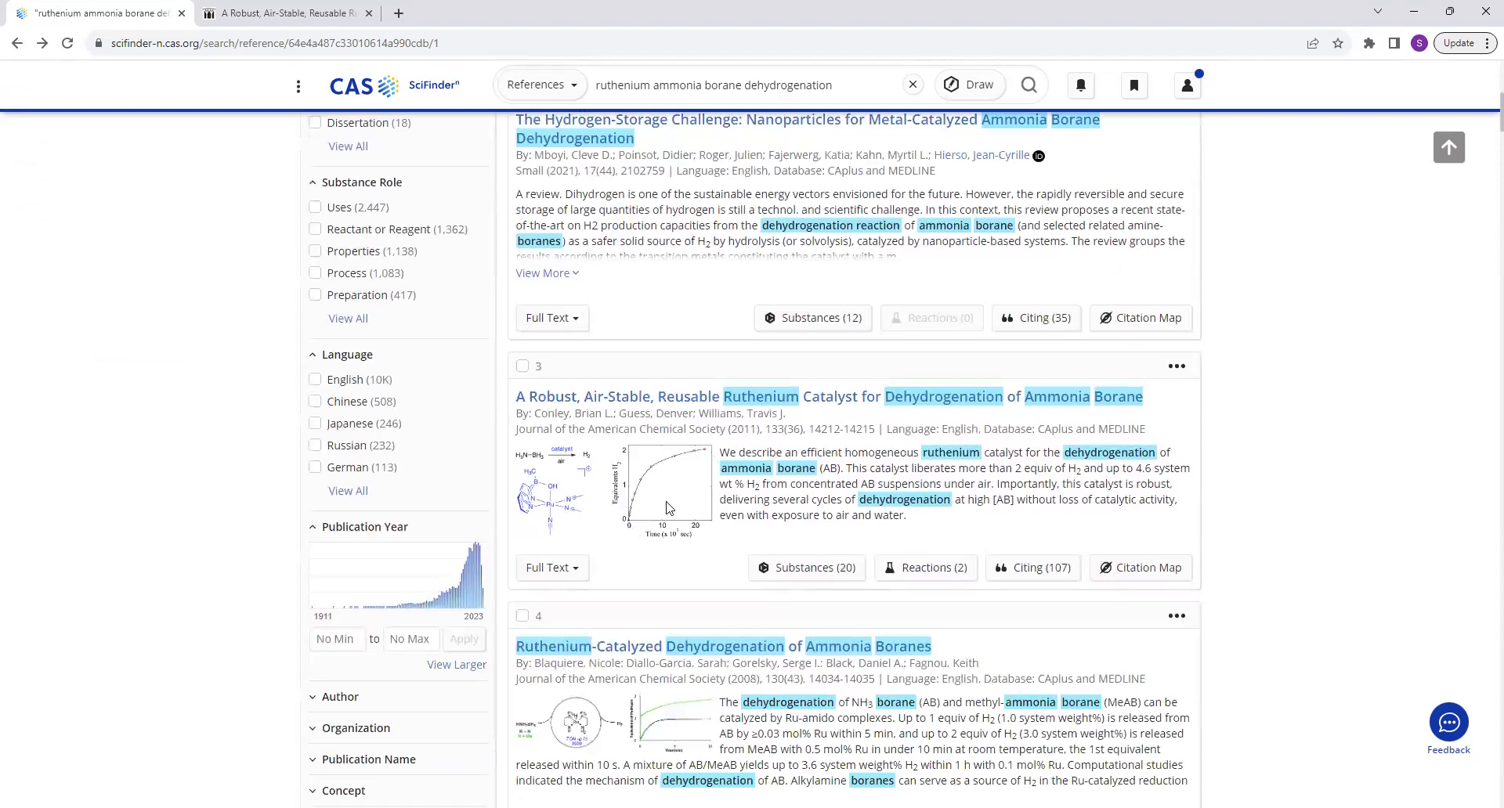
Open the full text of the third reference through Get It @ Stockton and ACS Academic Core Plus.
left_click(574, 572)
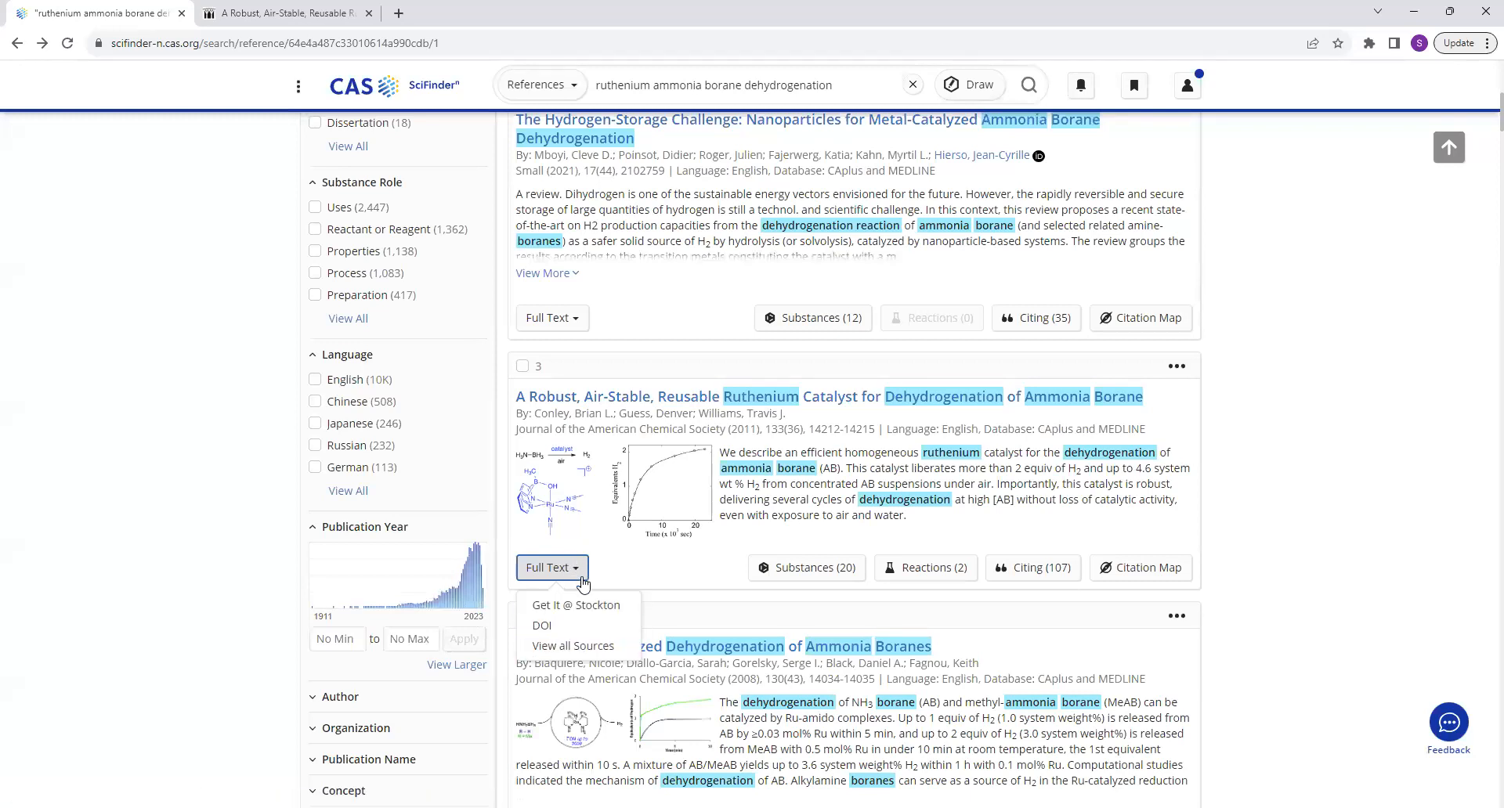
left_click(595, 618)
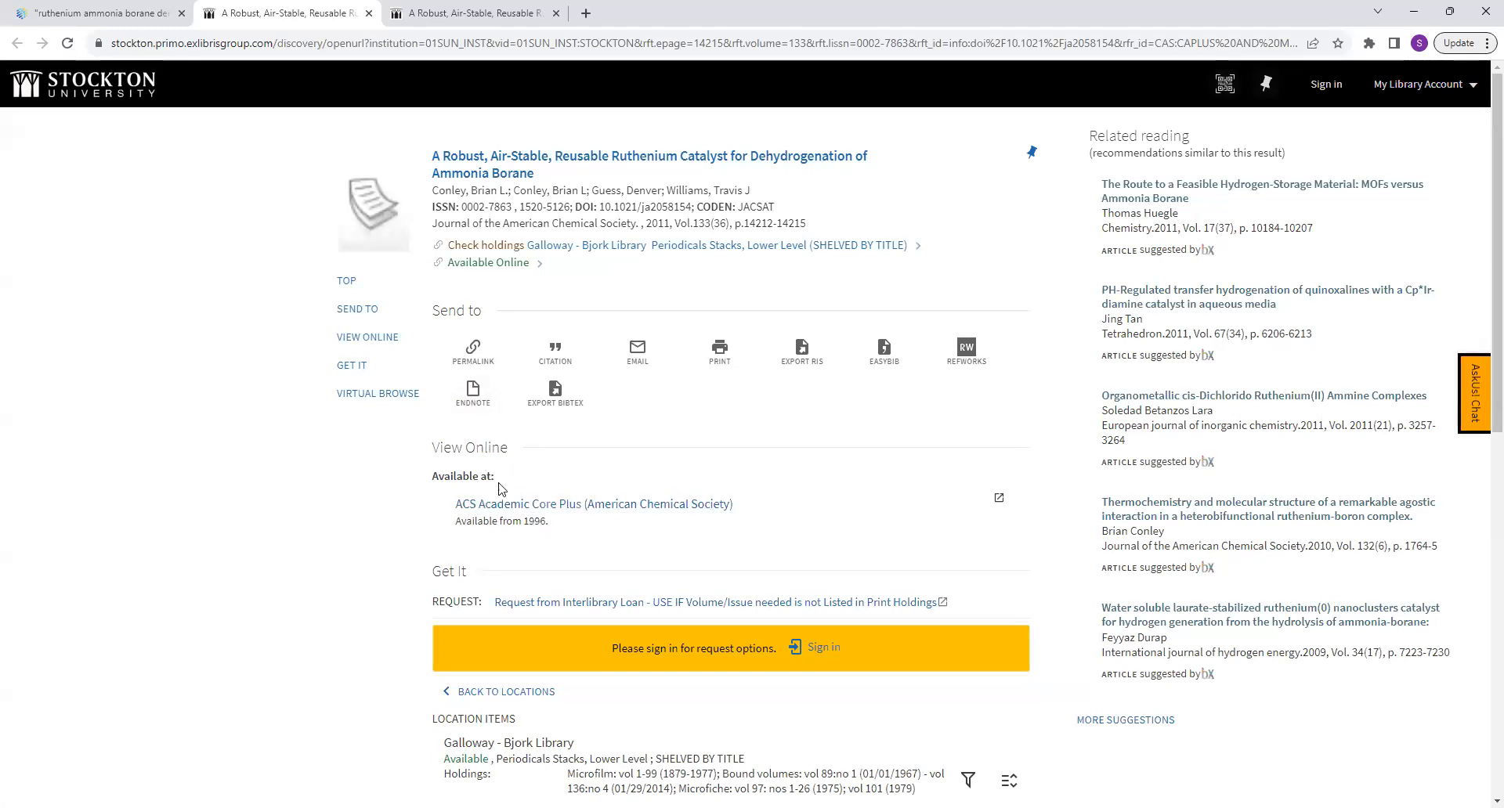
left_click(537, 509)
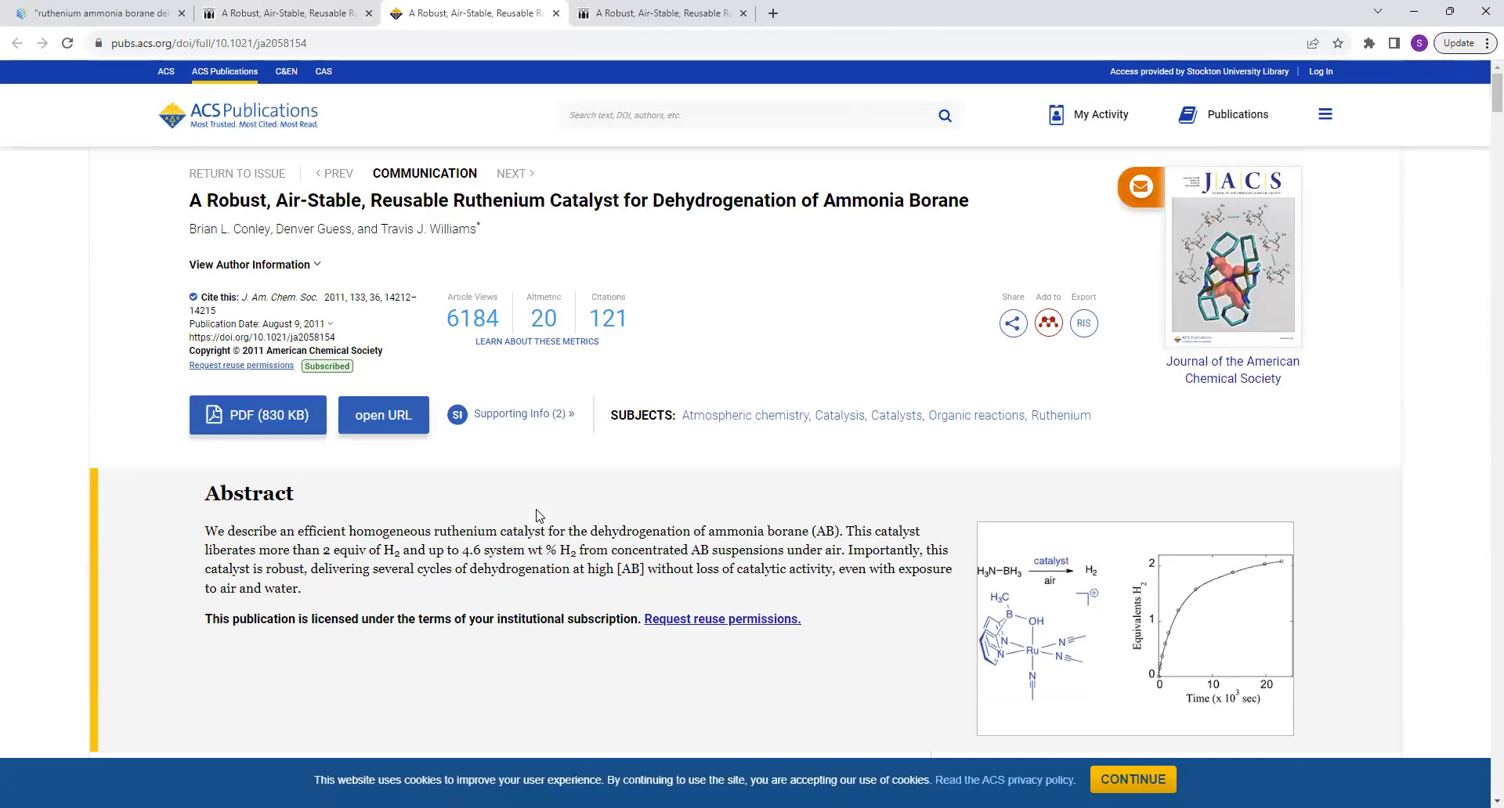
Skim the full text of the ruthenium catalyst paper on the ACS page, including its schemes, and return to the article's beginning.
scroll(538, 516, "down", 15)
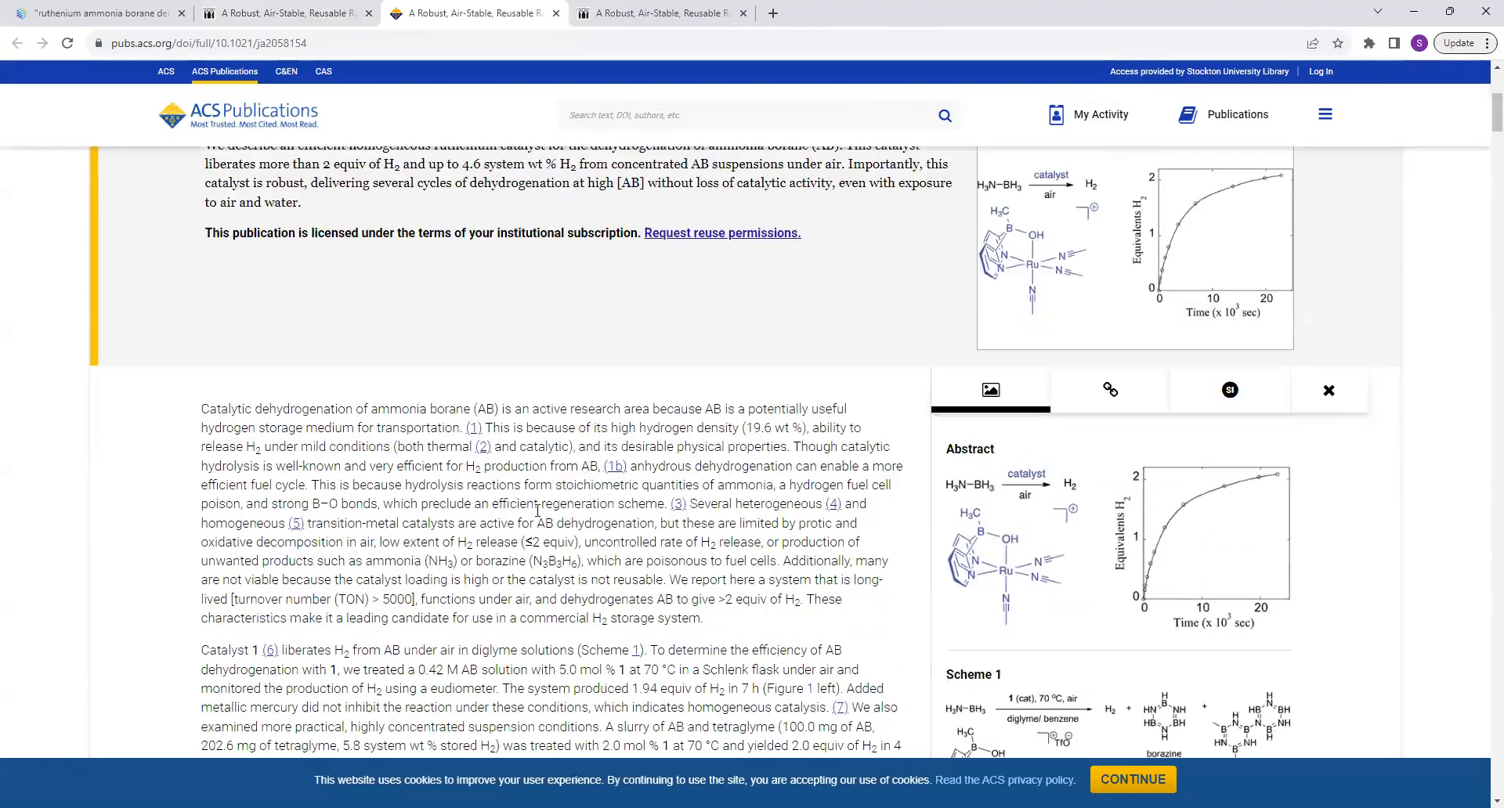
scroll(537, 511, "down", 20)
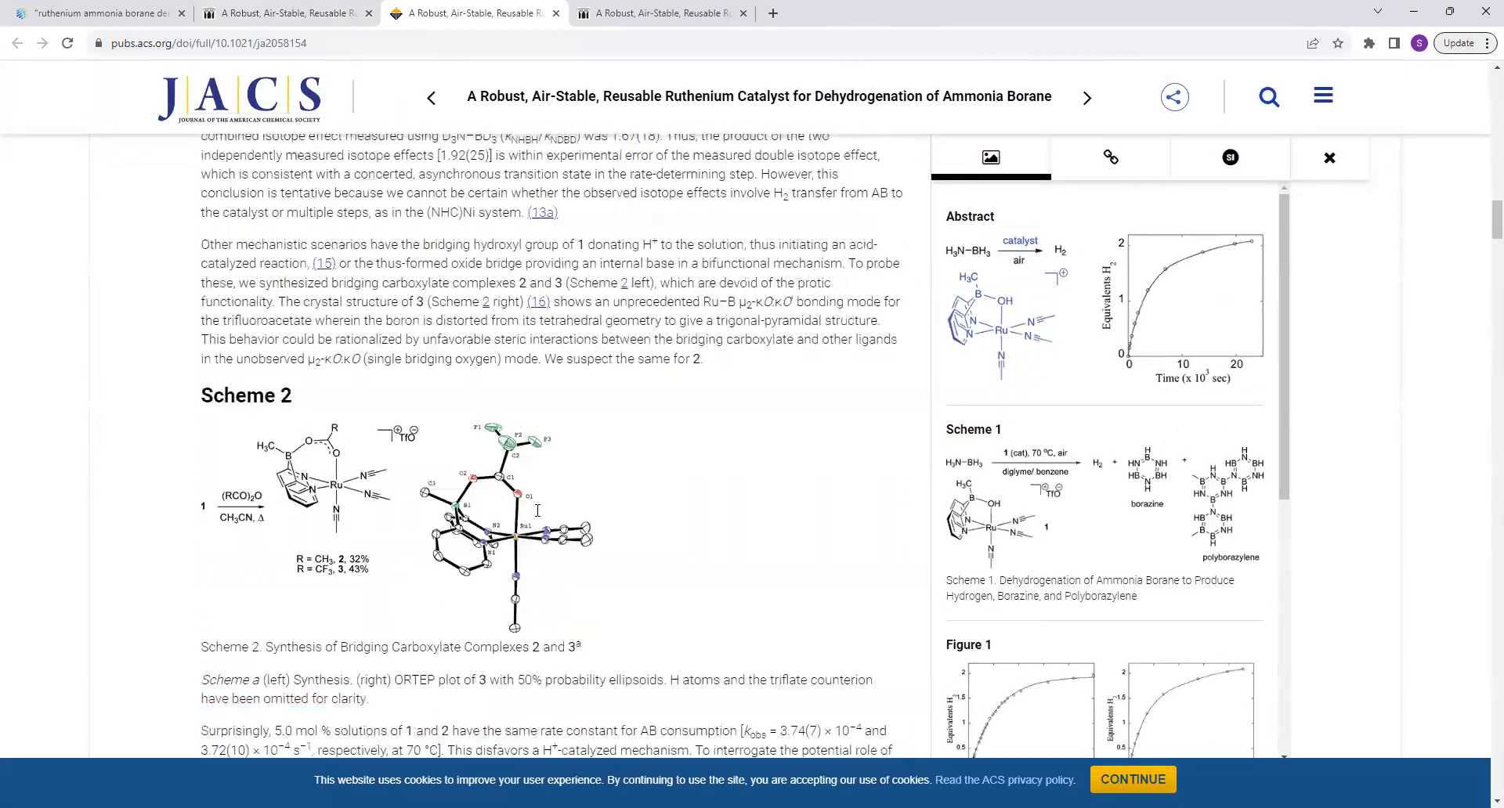
scroll(538, 510, "down", 3)
scroll(538, 513, "up", 20)
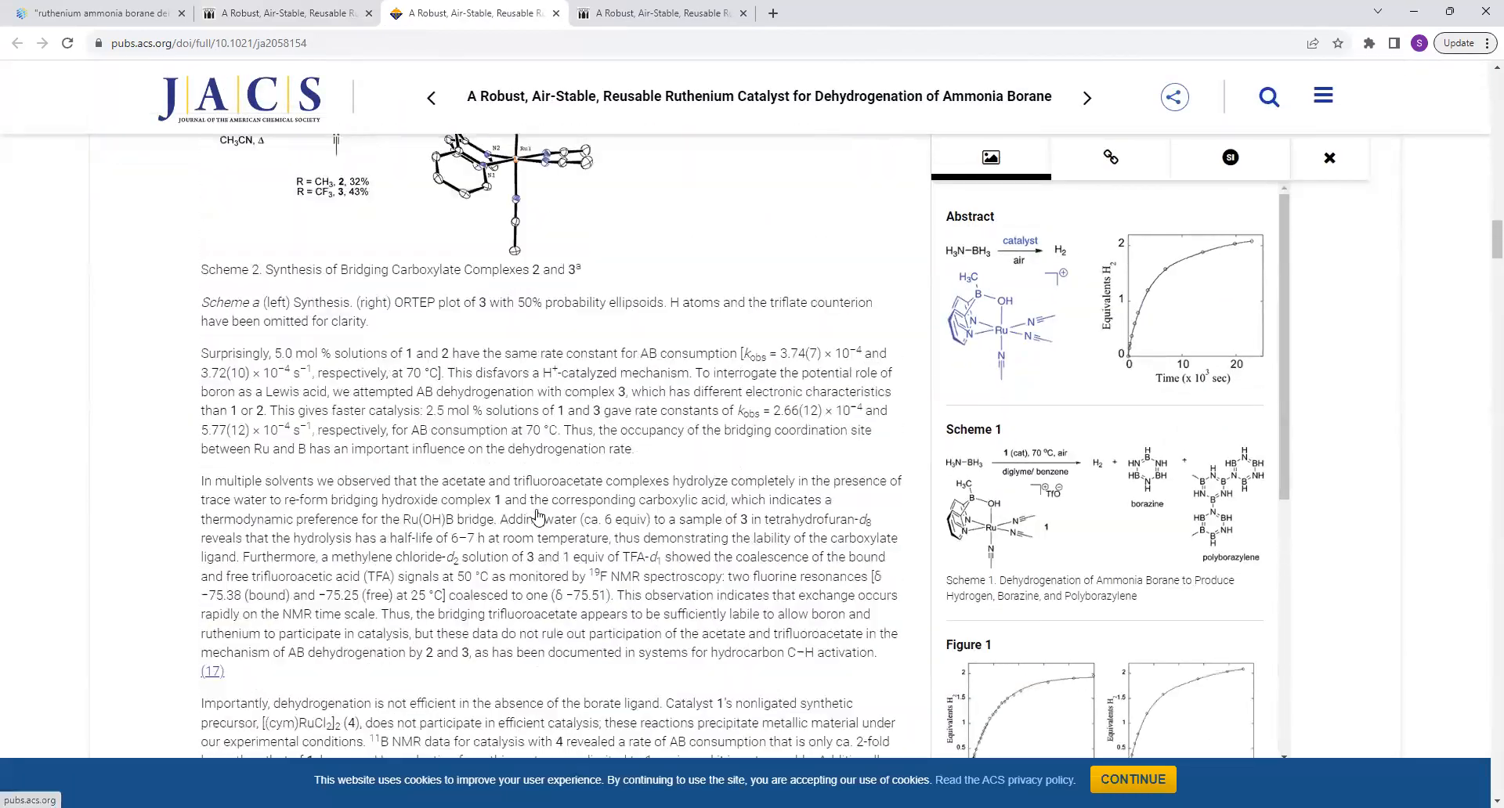
scroll(538, 515, "up", 15)
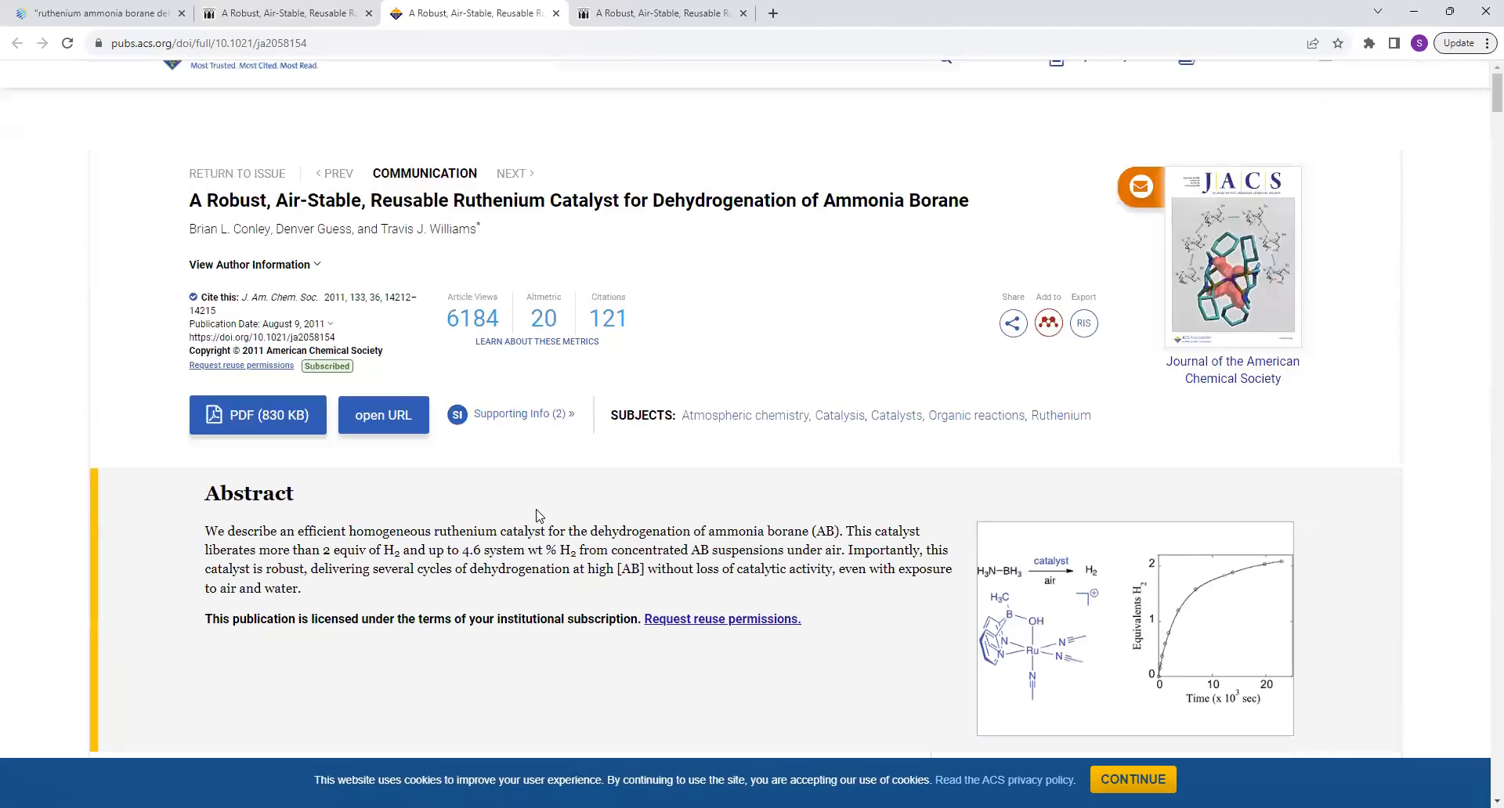
Go back to the paper's library record and review its online access, interlibrary loan option and print holdings.
left_click(249, 11)
scroll(350, 615, "down", 2)
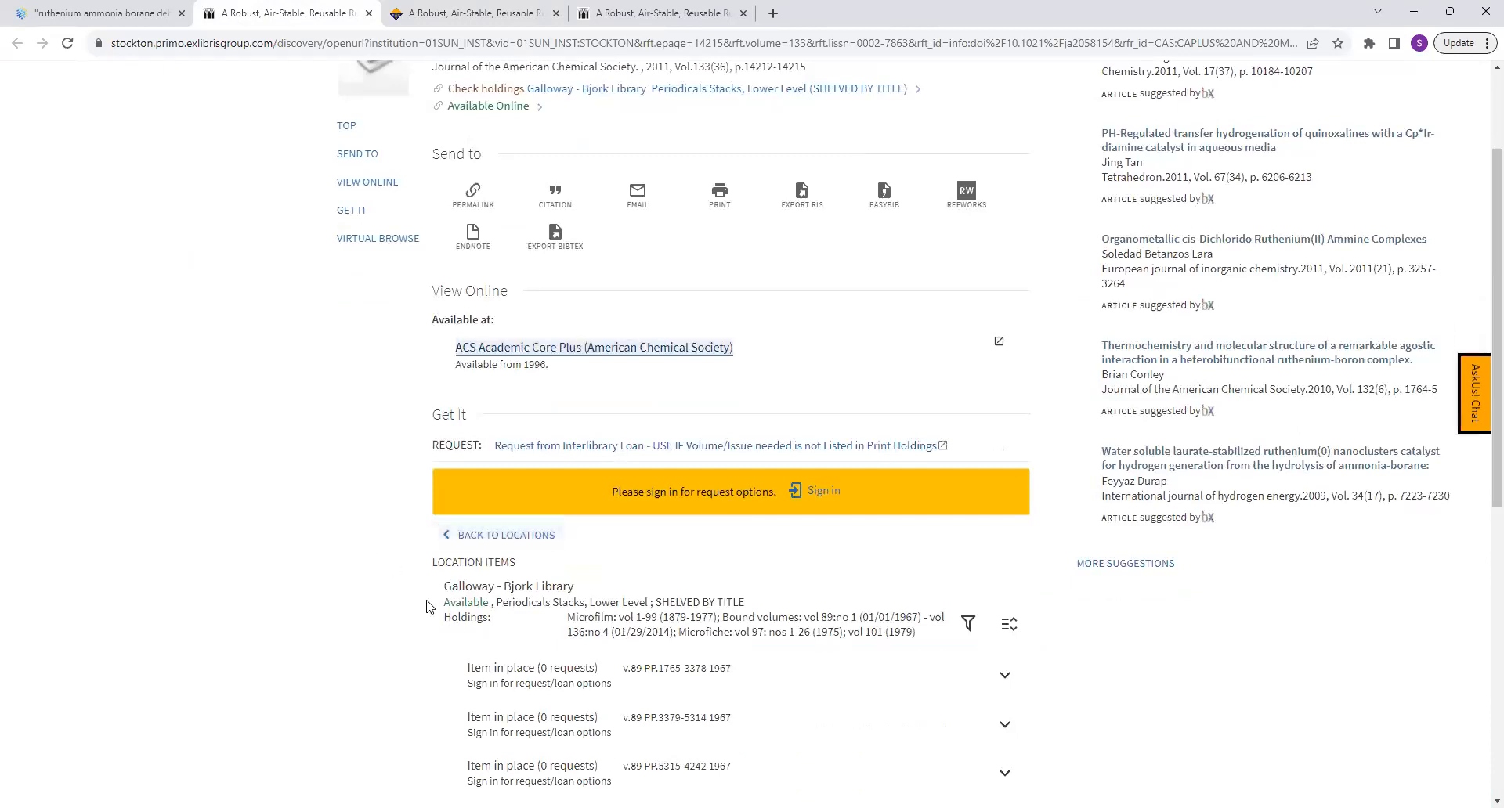
scroll(501, 470, "down", 3)
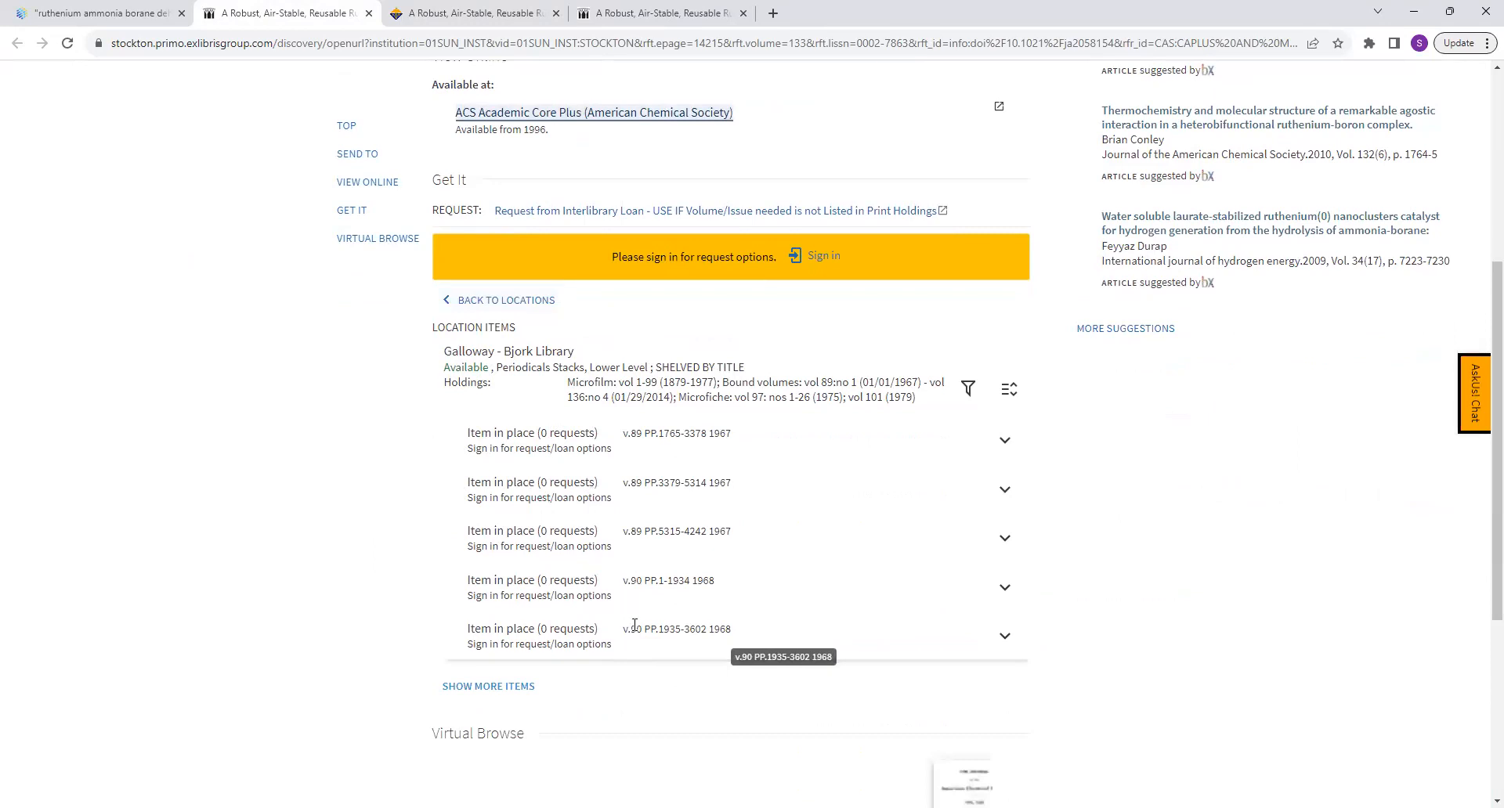
scroll(642, 501, "up", 2)
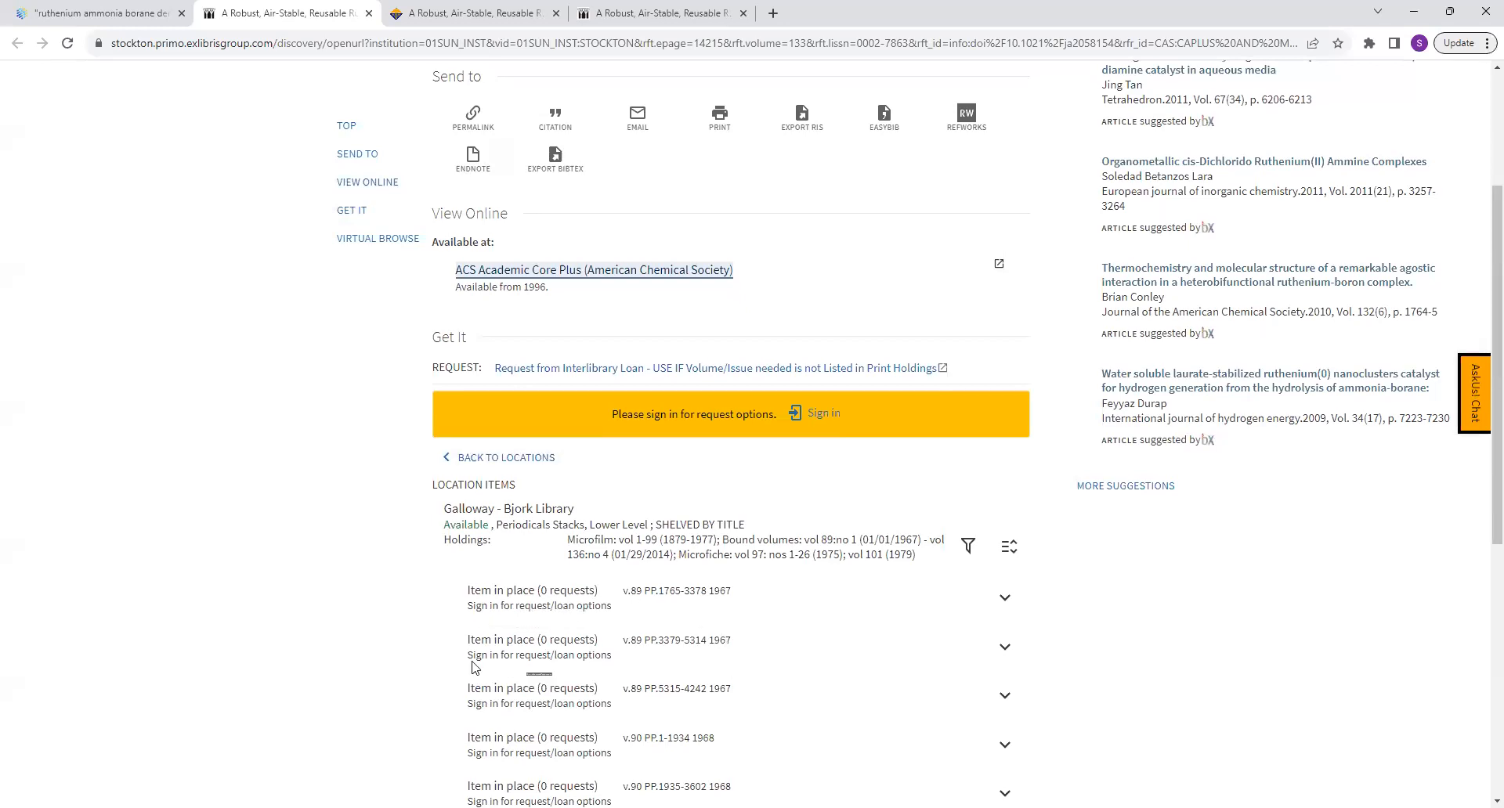
scroll(439, 572, "up", 3)
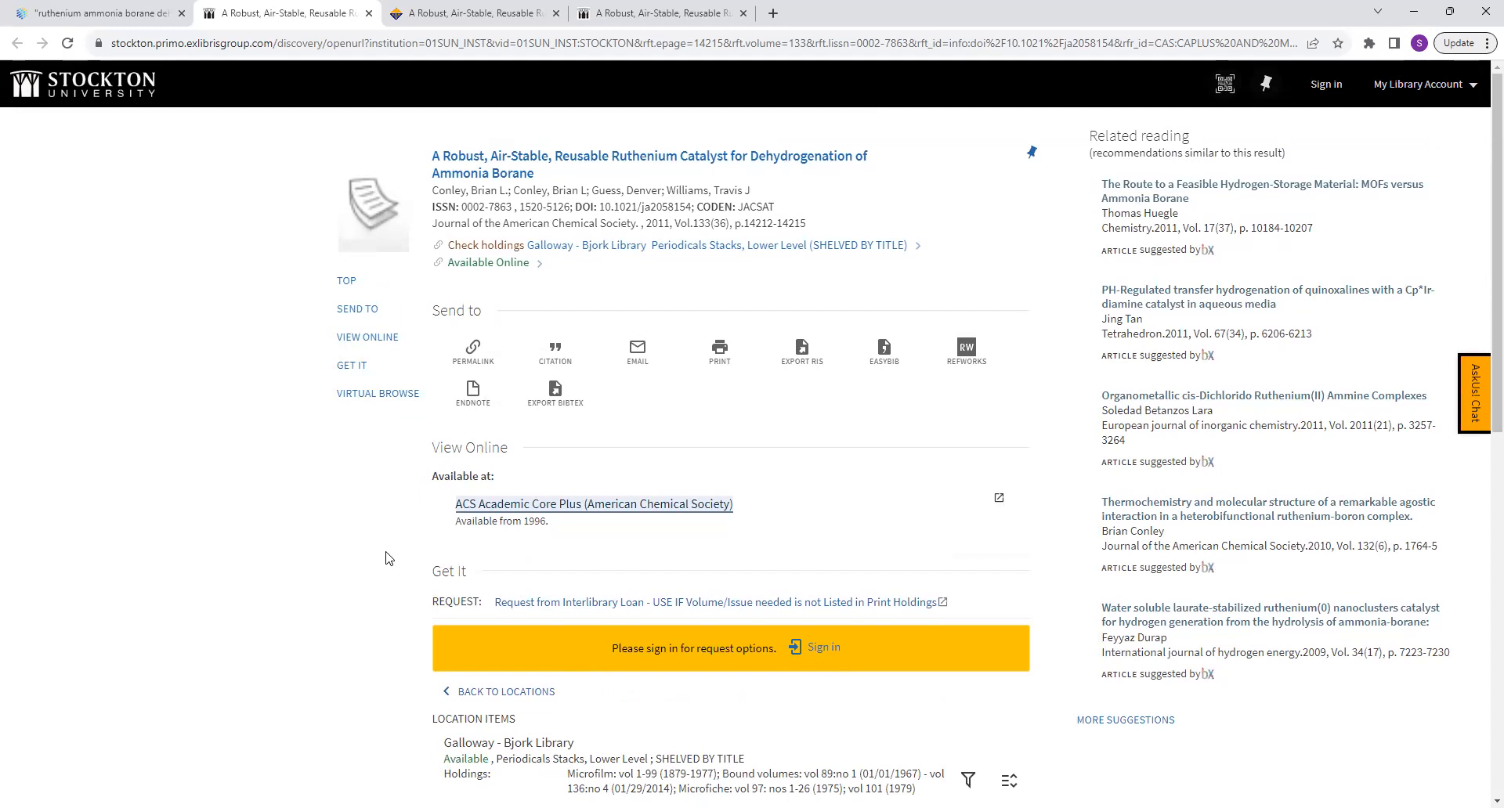
Switch back to SciFinder, return from the reference results to the home page and set the search type to Substances.
left_click(125, 11)
scroll(720, 694, "up", 8)
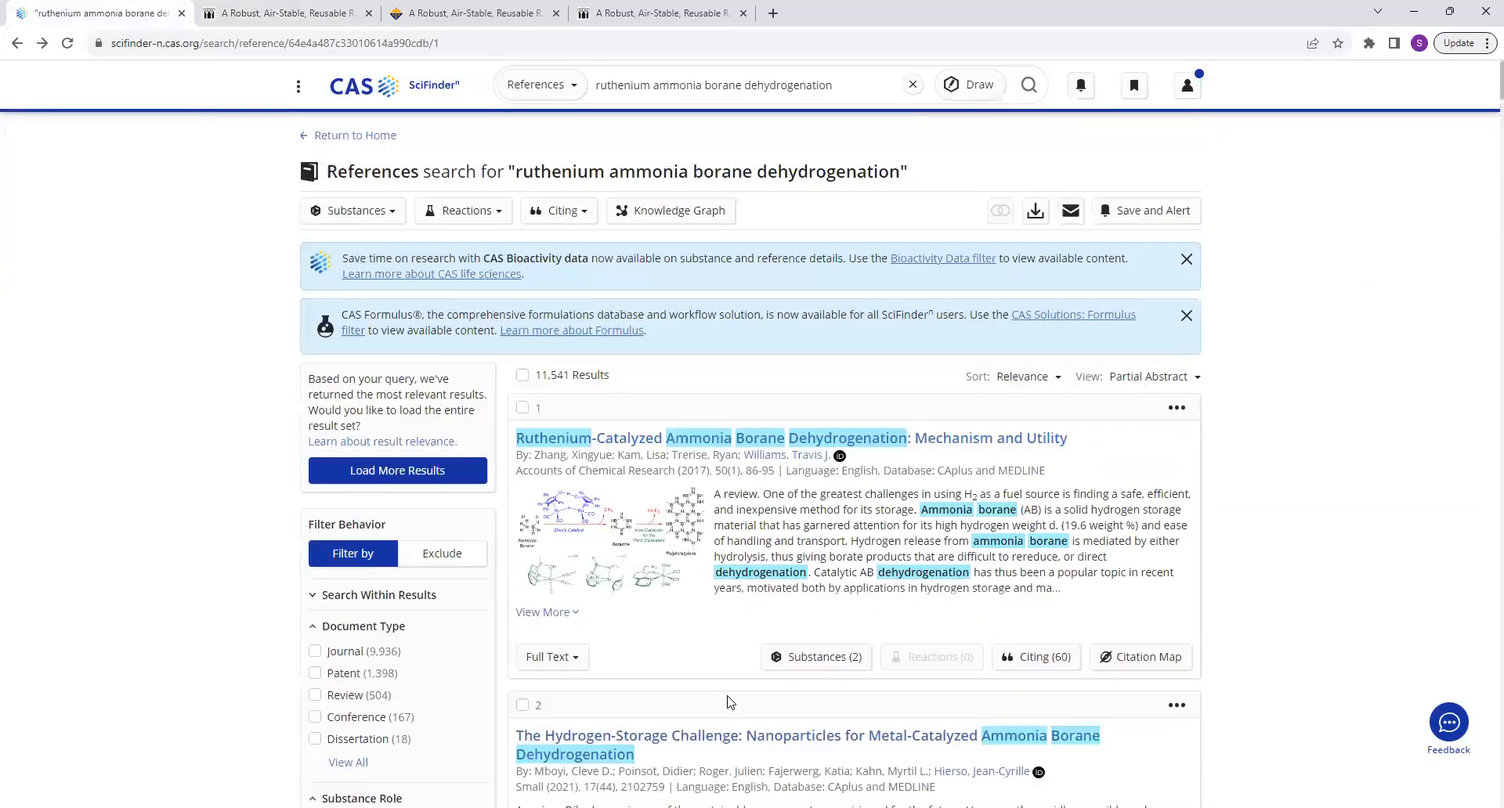
left_click(364, 136)
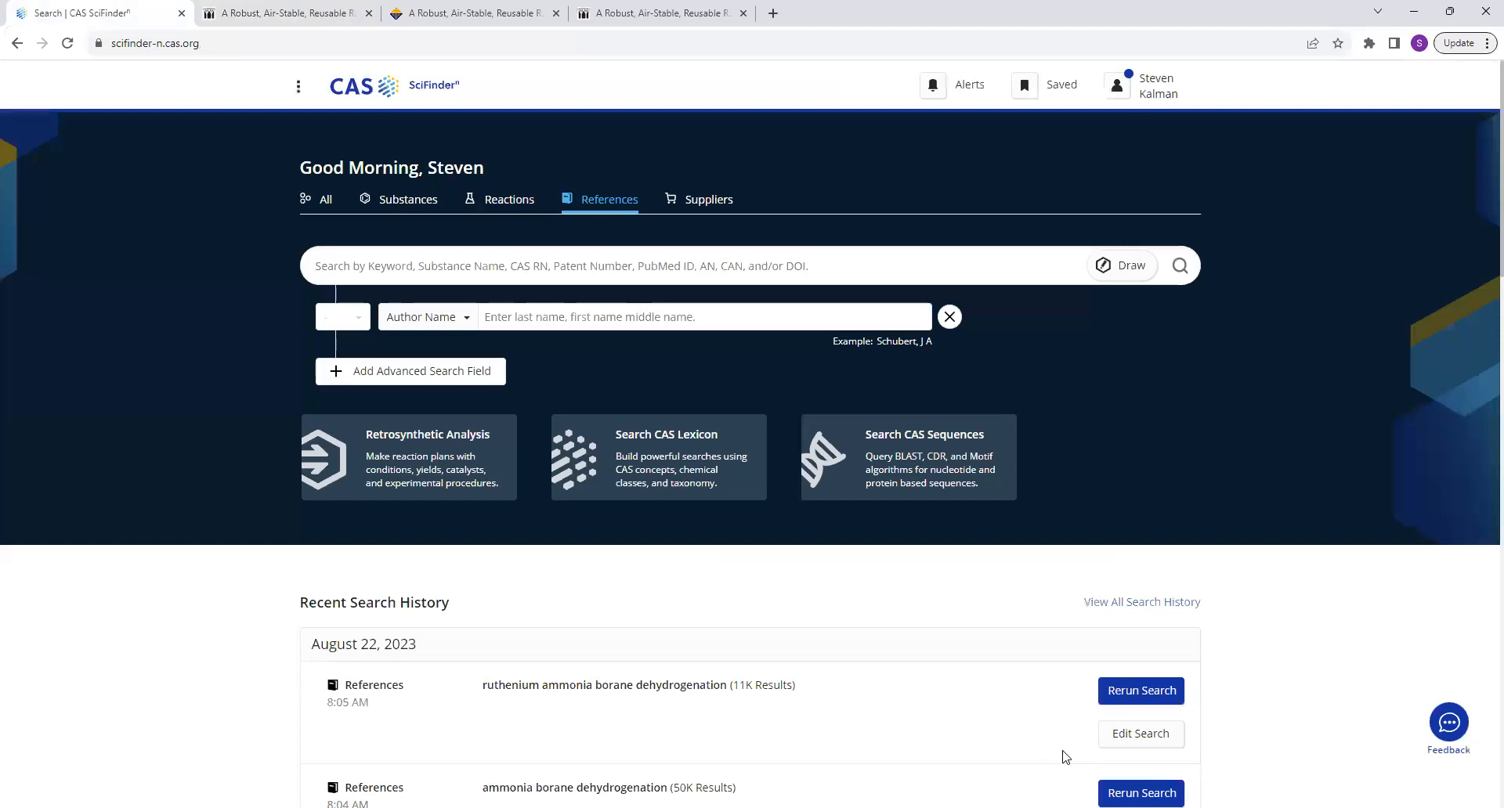
left_click(412, 202)
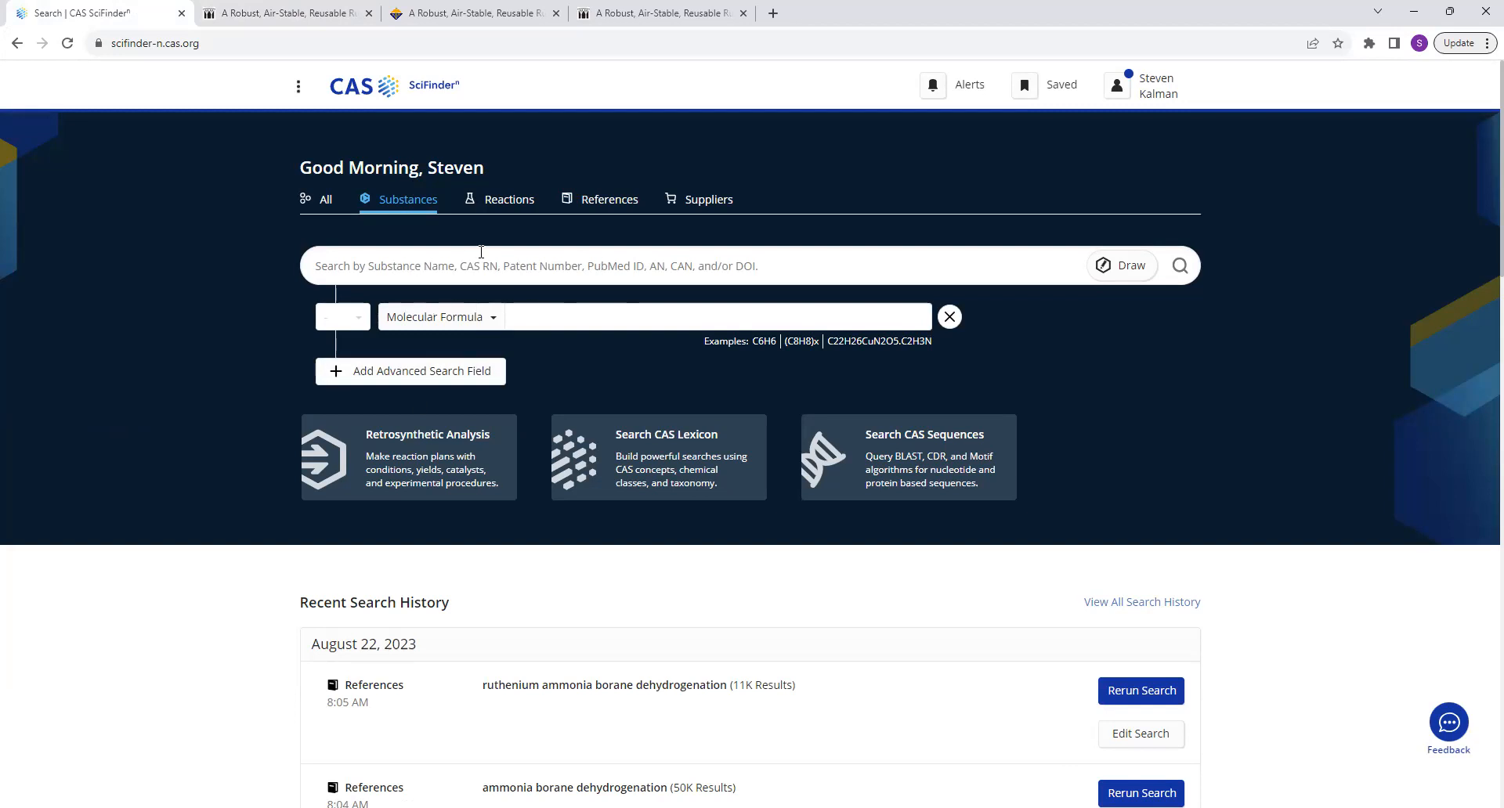
left_click(455, 268)
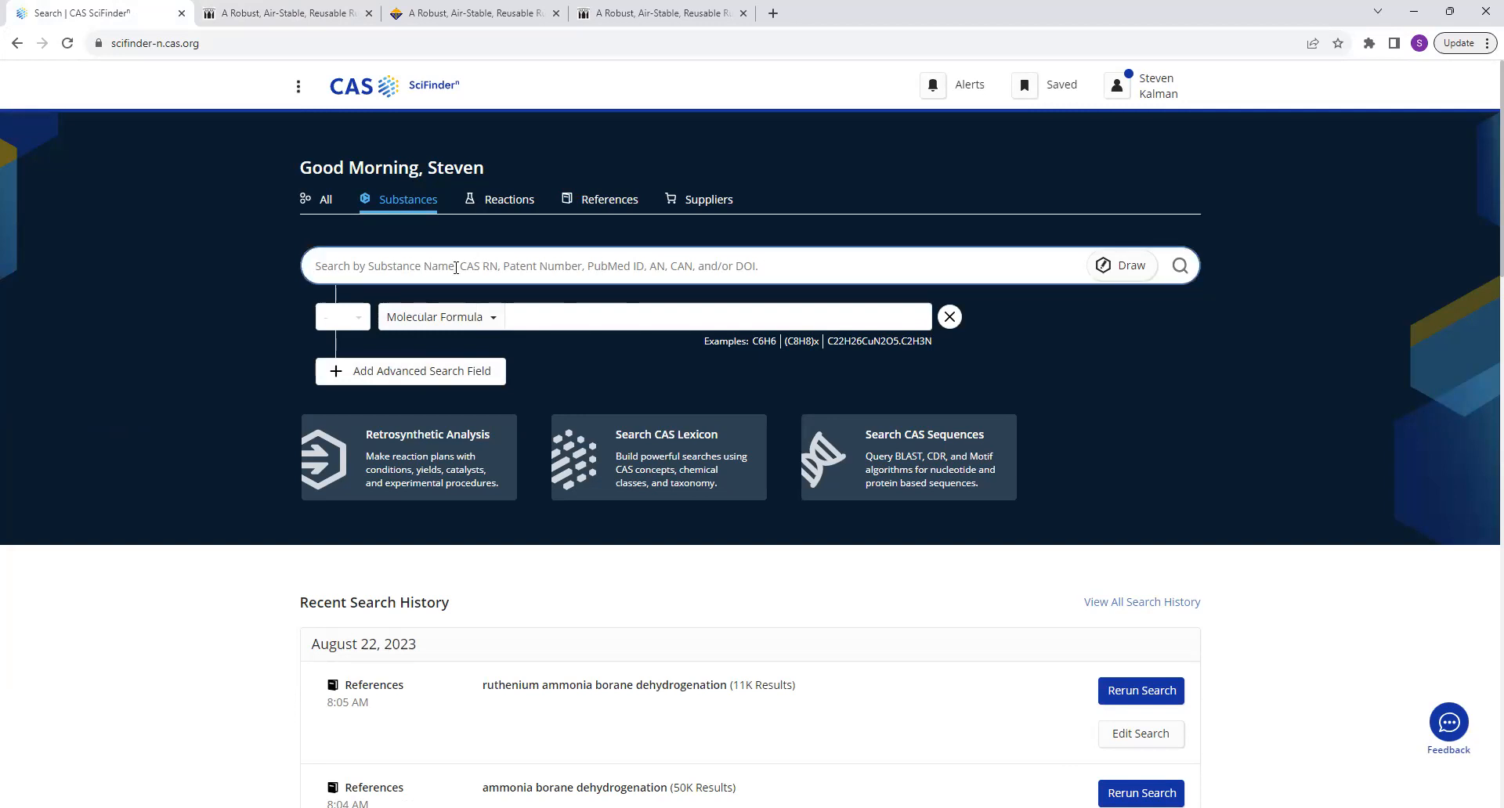
type("ammonia borane")
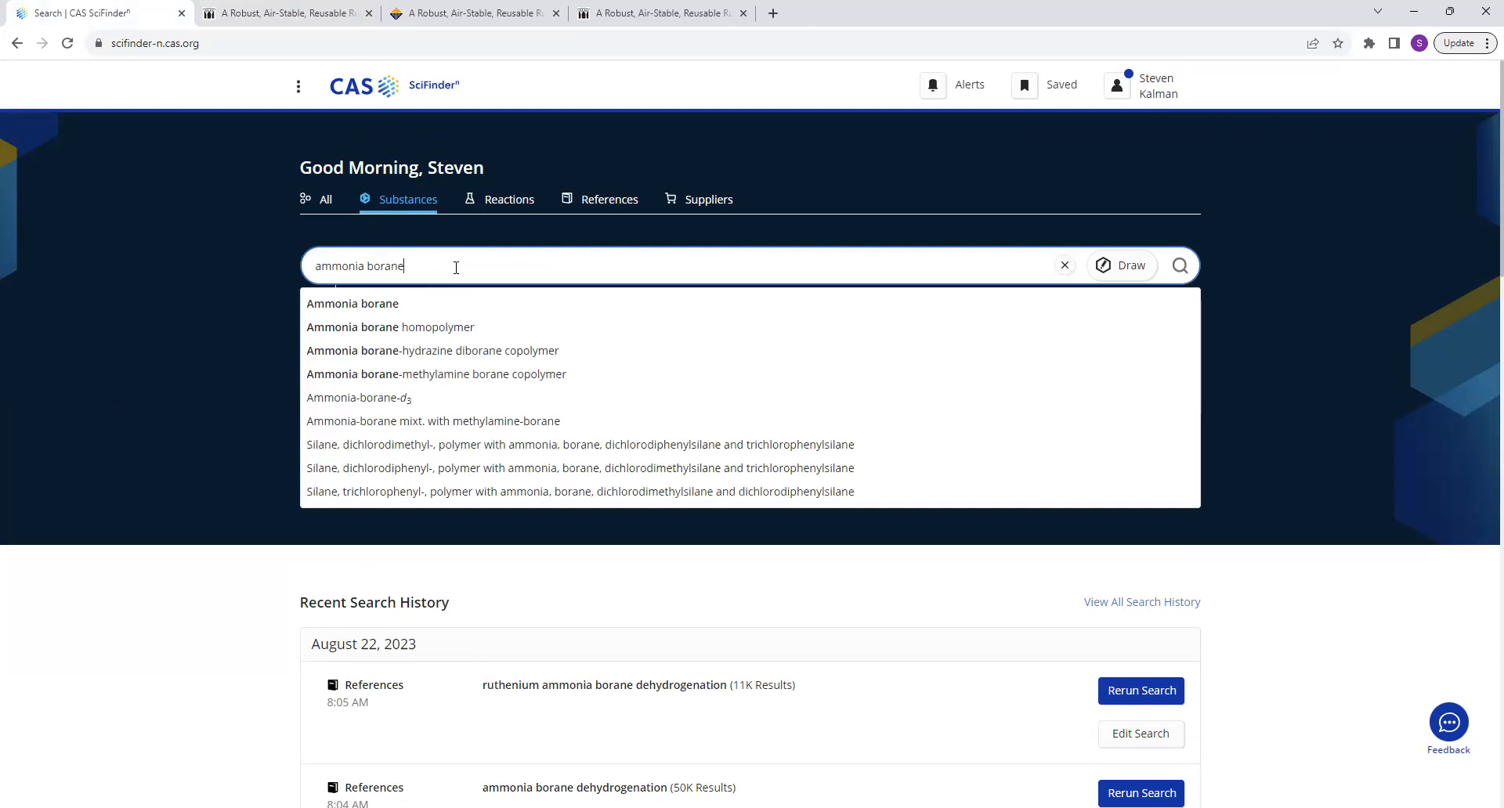
key("BackSpace")
key("BackSpace")
key("BackSpace")
key("BackSpace")
key("BackSpace")
key("BackSpace")
key("BackSpace")
key("BackSpace")
key("BackSpace")
key("BackSpace")
key("BackSpace")
key("BackSpace")
key("BackSpace")
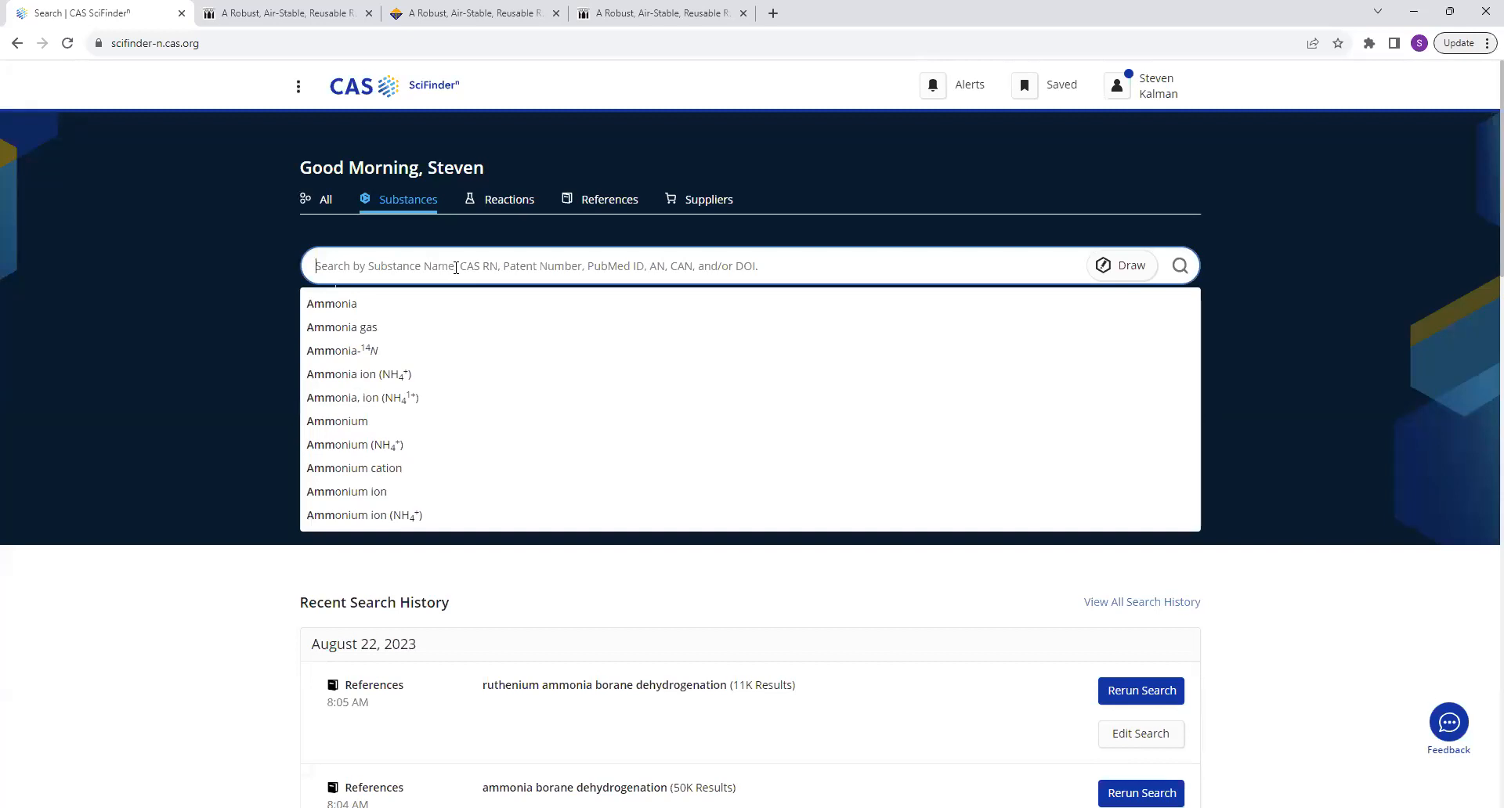
left_click(210, 339)
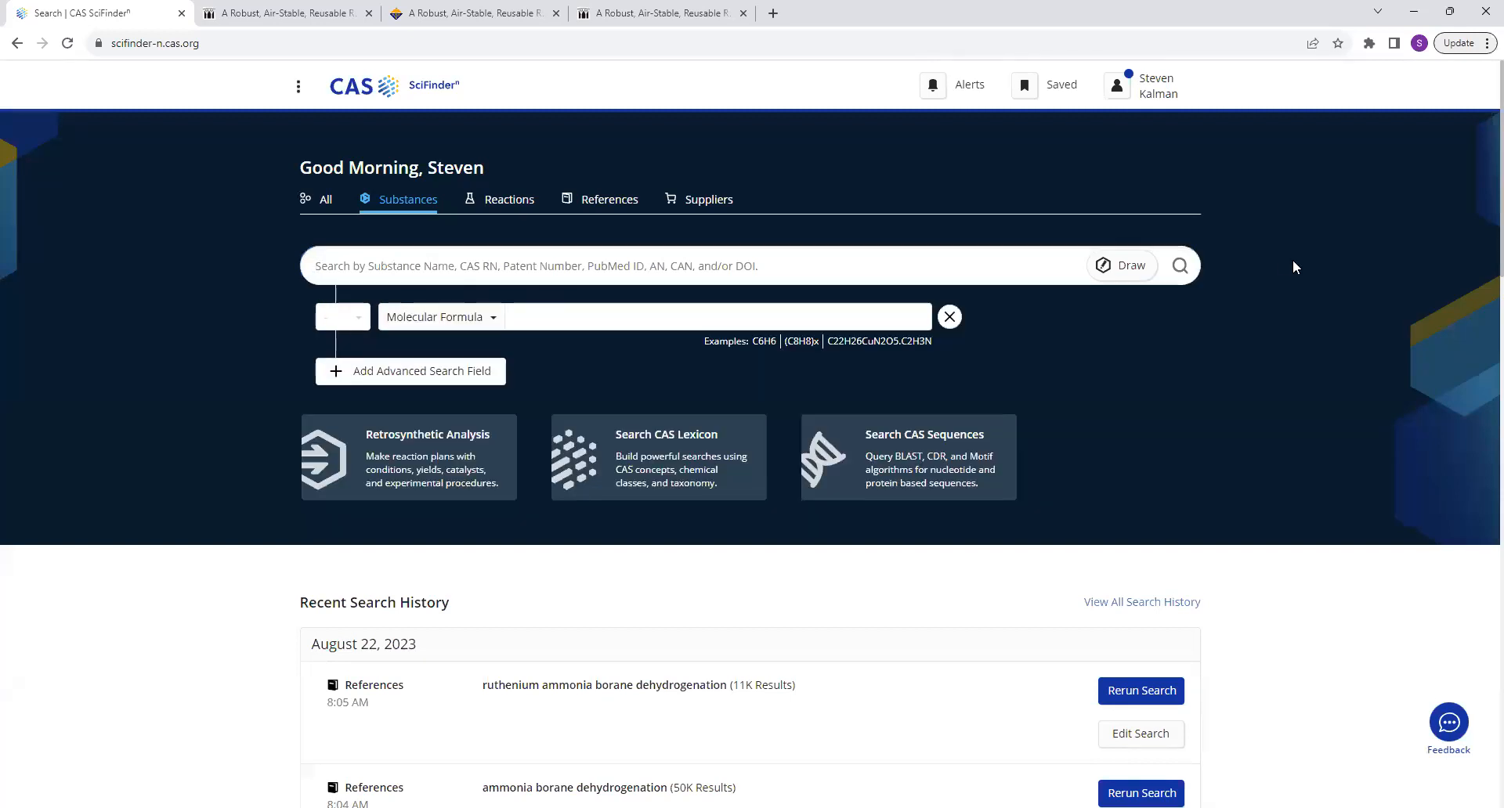
Open the structure drawing editor and place a cyclopentadiene ring in the upper middle of the canvas.
left_click(1122, 266)
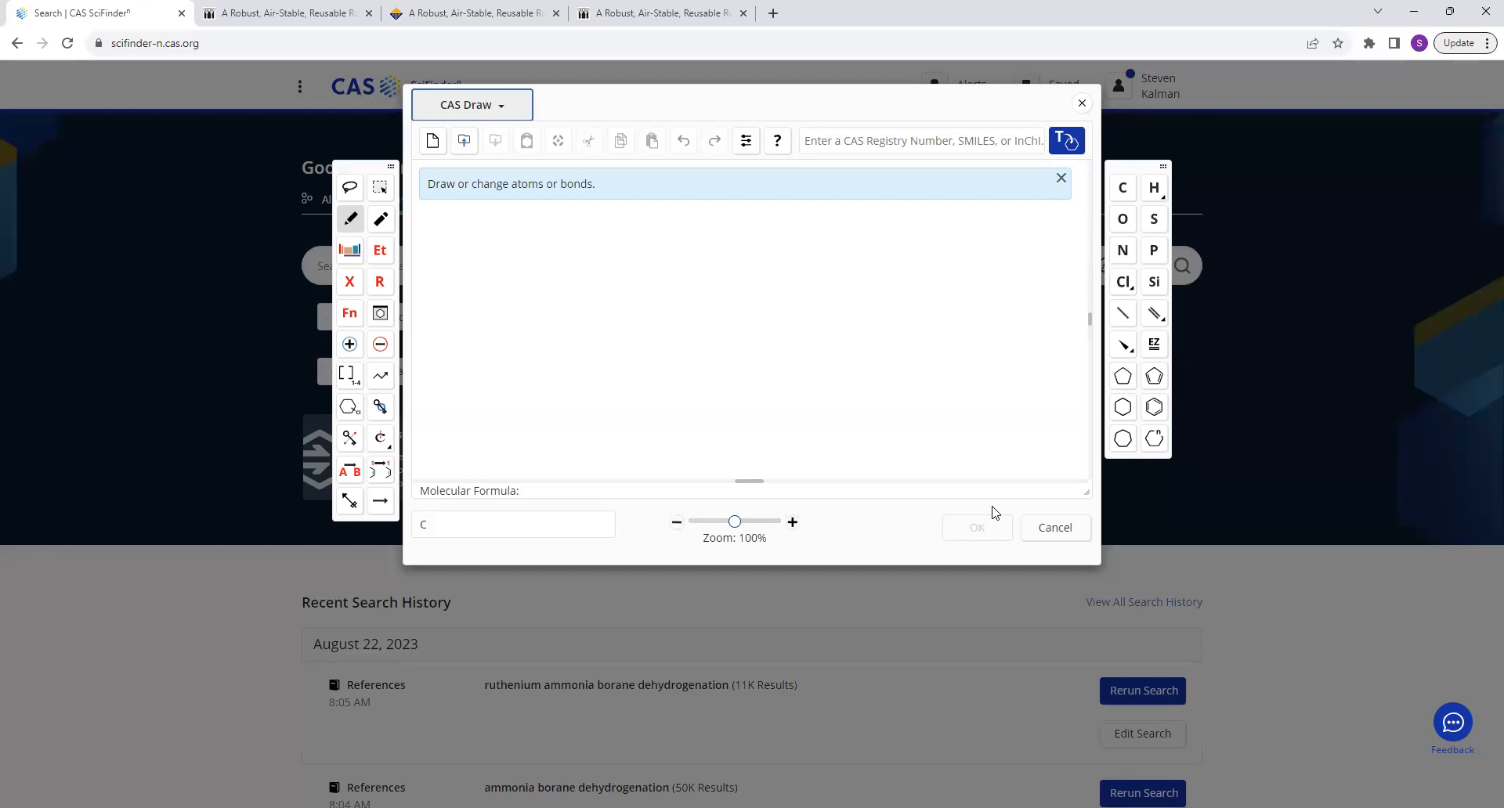
left_click(1154, 377)
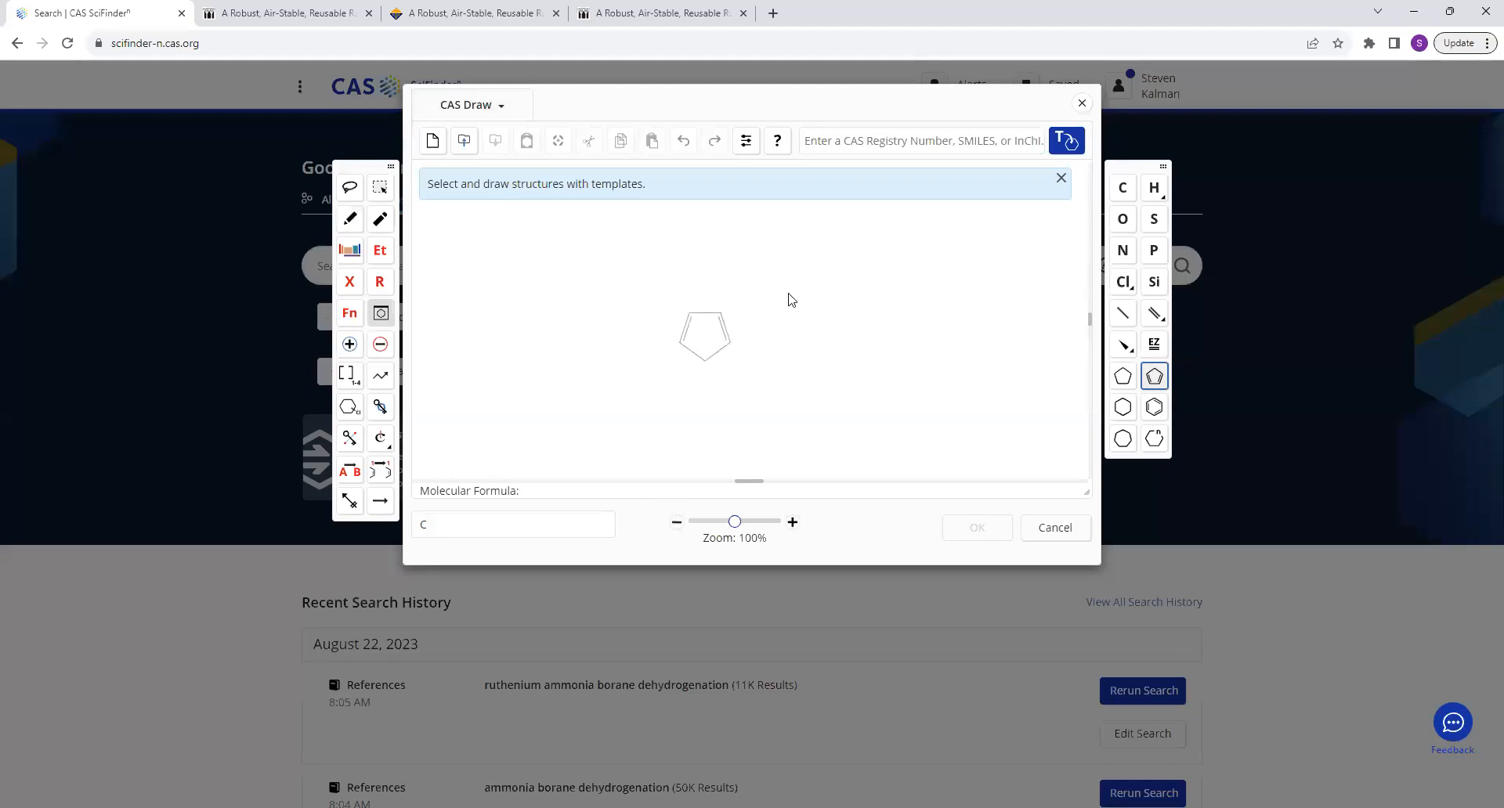
left_click(704, 261)
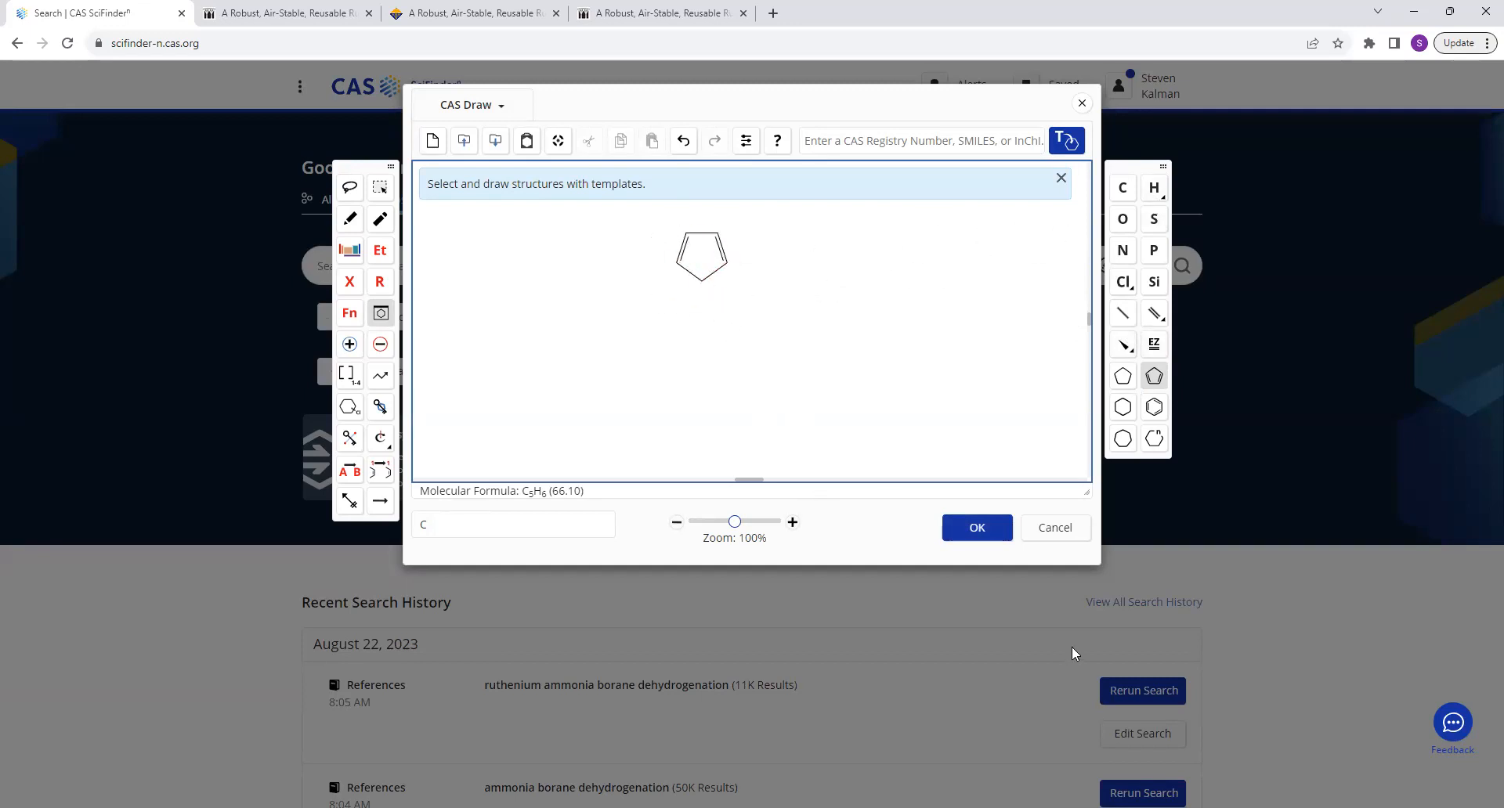
Draw a central carbon atom beneath the cyclopentadiene ring and bond it to all five ring atoms.
left_click(1122, 188)
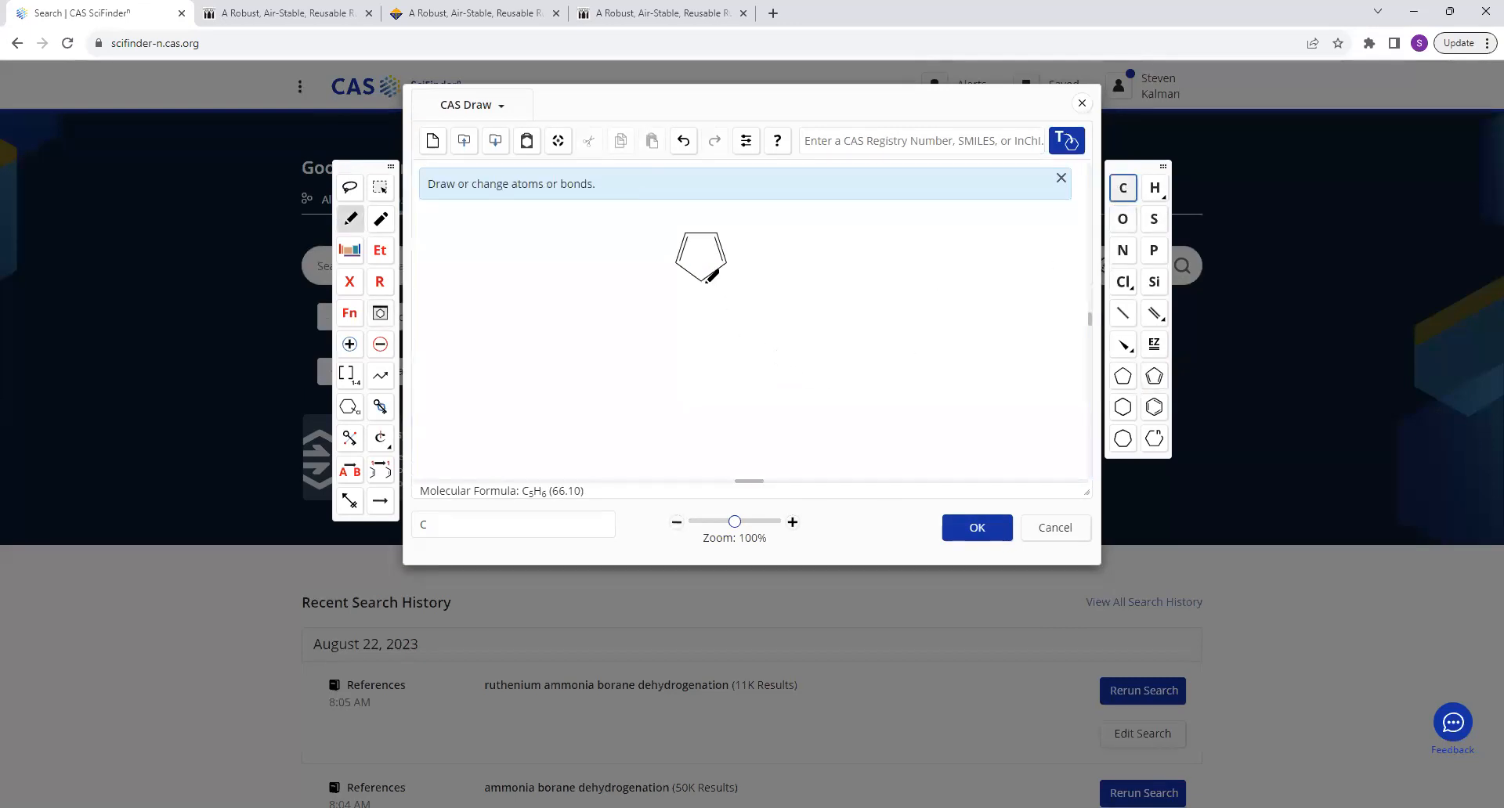
left_click_drag(702, 282, 702, 313)
mouse_move(678, 263)
left_mouse_down()
mouse_move(703, 312)
mouse_move(727, 263)
left_mouse_up()
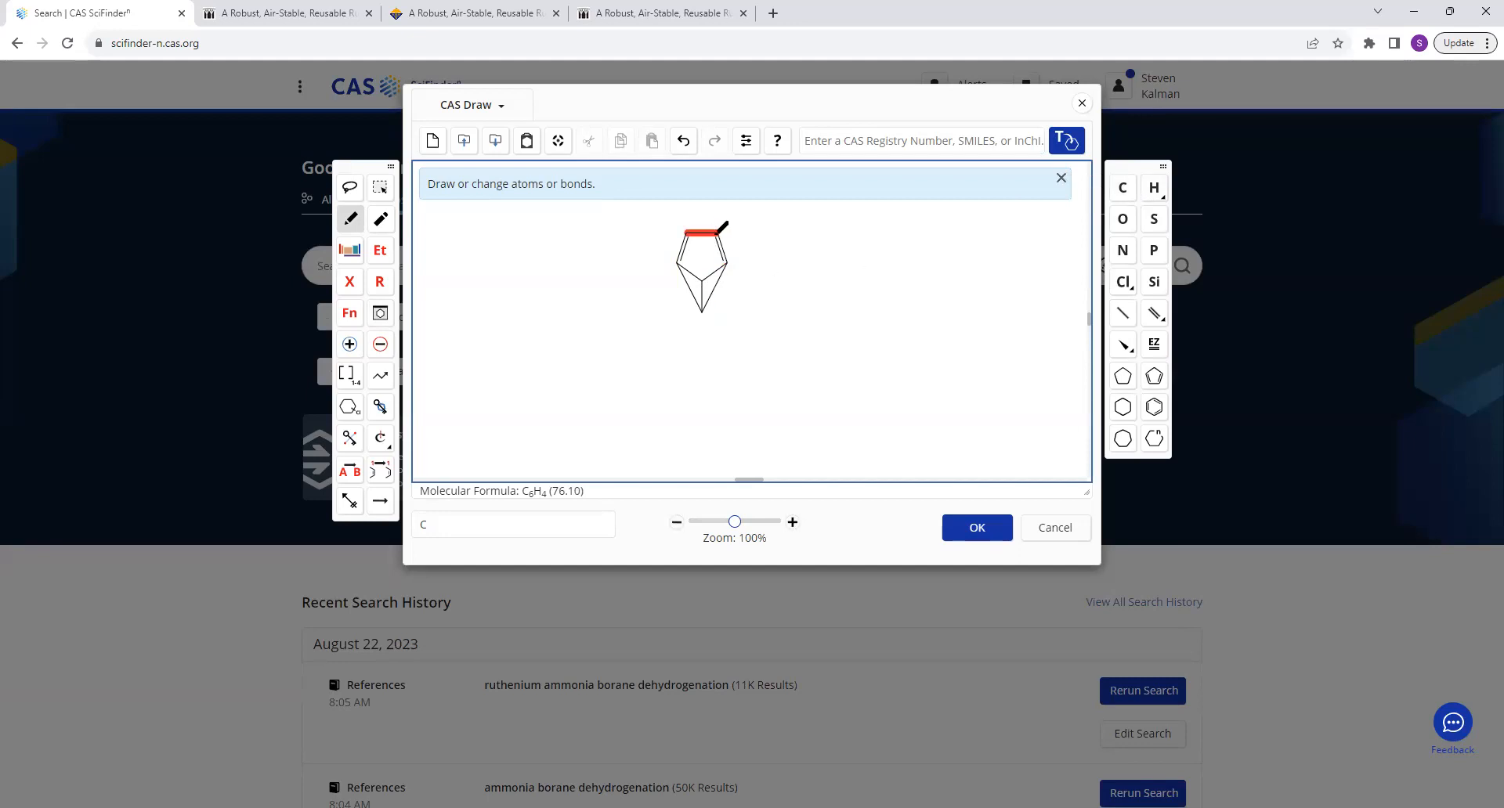
left_click_drag(718, 233, 701, 312)
left_click_drag(687, 232, 708, 303)
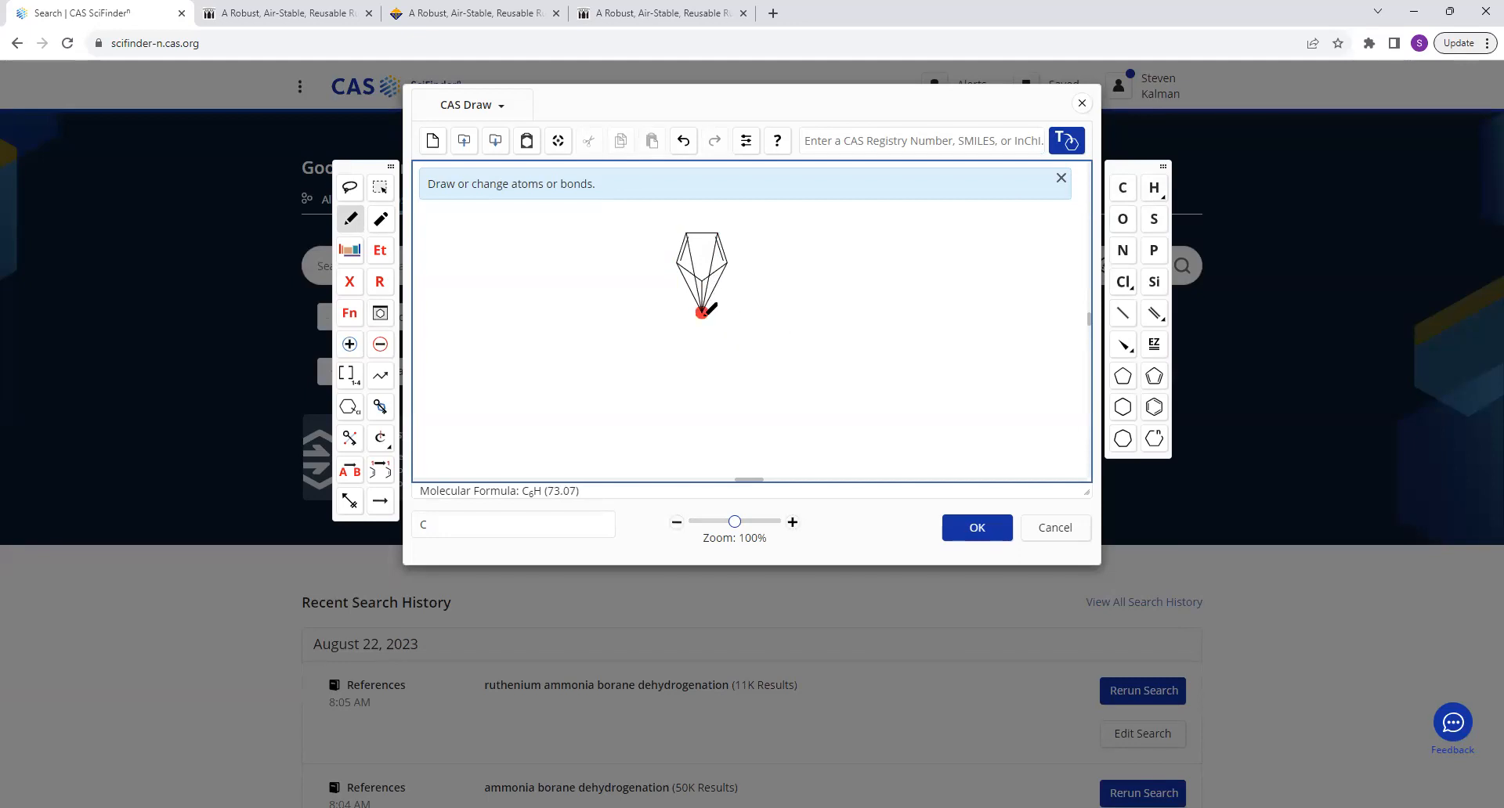
Add three single bonds below the central atom and extend two of them with a triple bond each.
mouse_move(702, 312)
left_mouse_down()
mouse_move(676, 327)
mouse_move(701, 345)
left_mouse_up()
left_click_drag(674, 328, 647, 343)
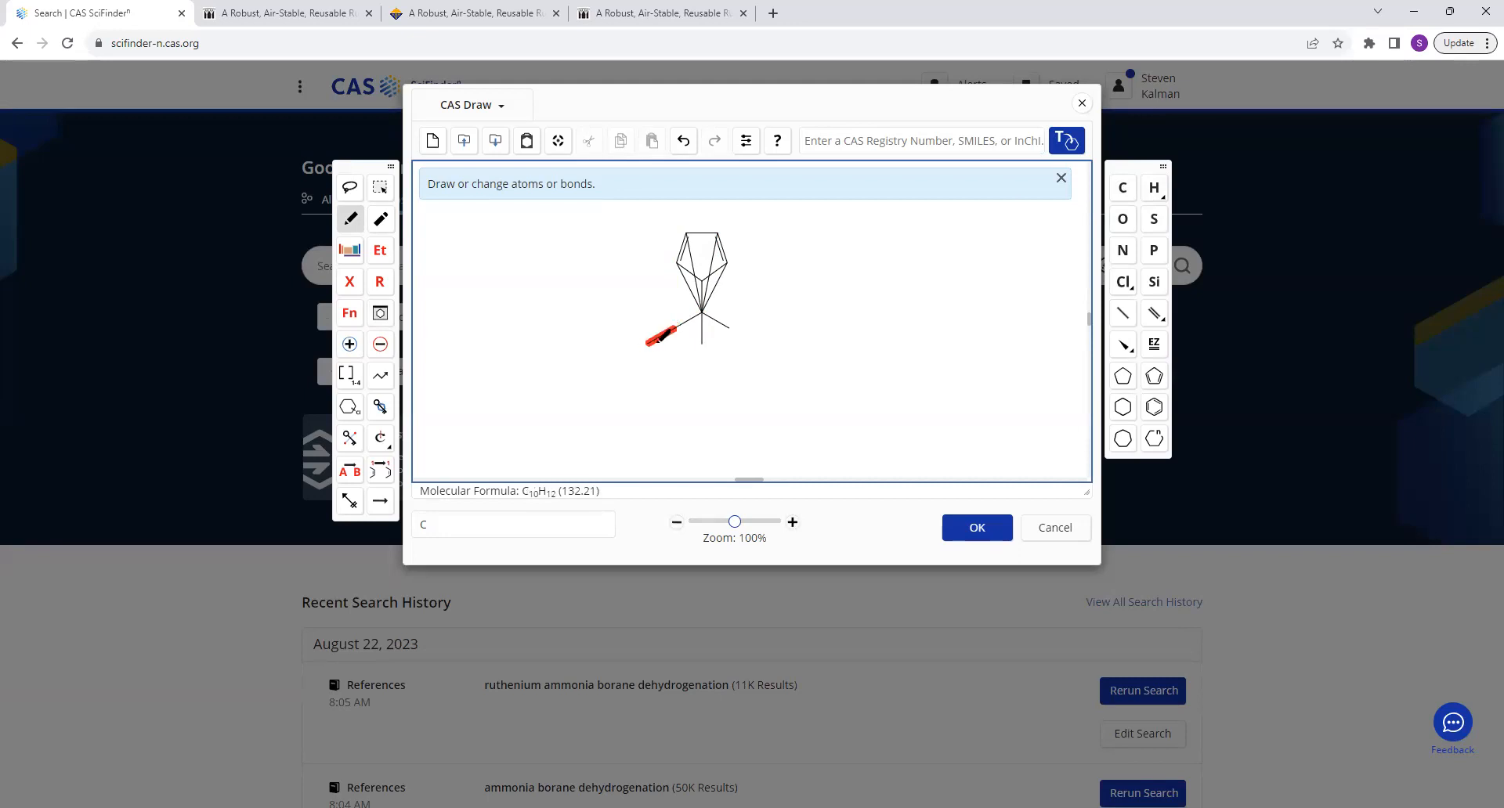
left_click(660, 337)
left_click(660, 336)
left_click_drag(702, 344, 702, 363)
left_click(703, 361)
left_click(702, 362)
Change the end atoms of both triple bonds to oxygen to form two carbonyl ligands.
left_click(1122, 219)
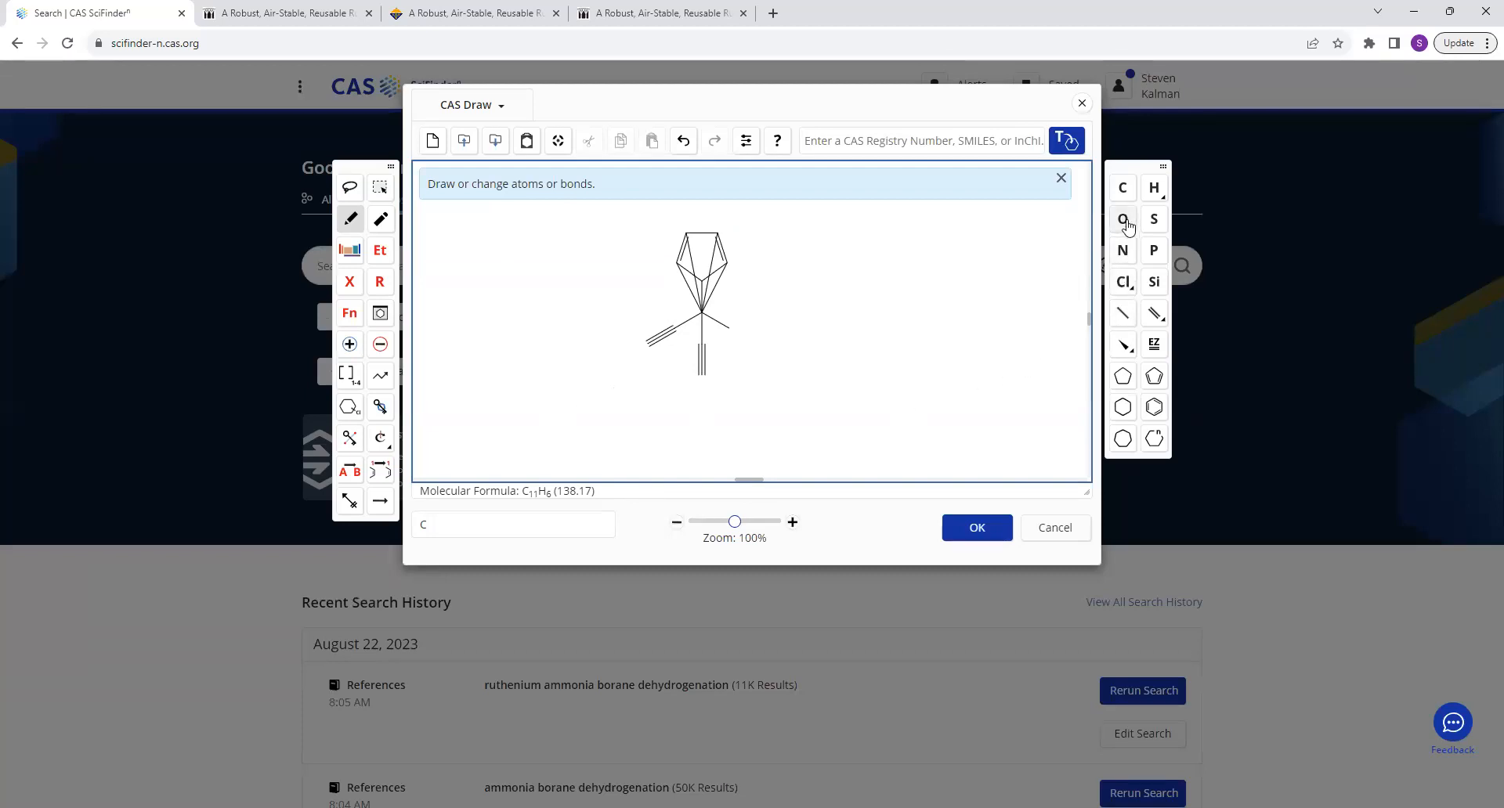
left_click(647, 343)
left_click(702, 376)
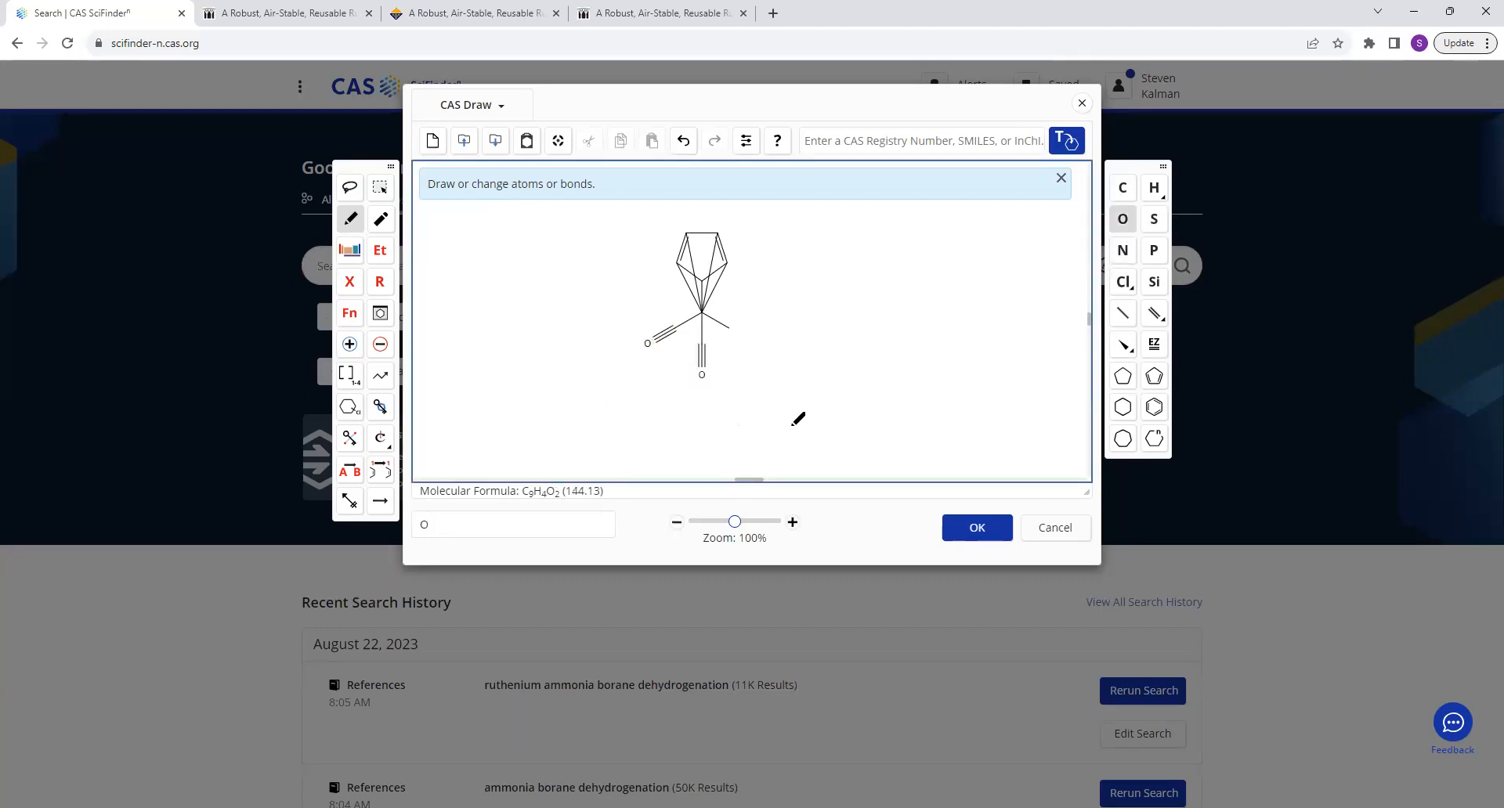
Change the remaining single-bonded ligand atom to I and the central atom to Fe.
left_click(491, 520)
type("I")
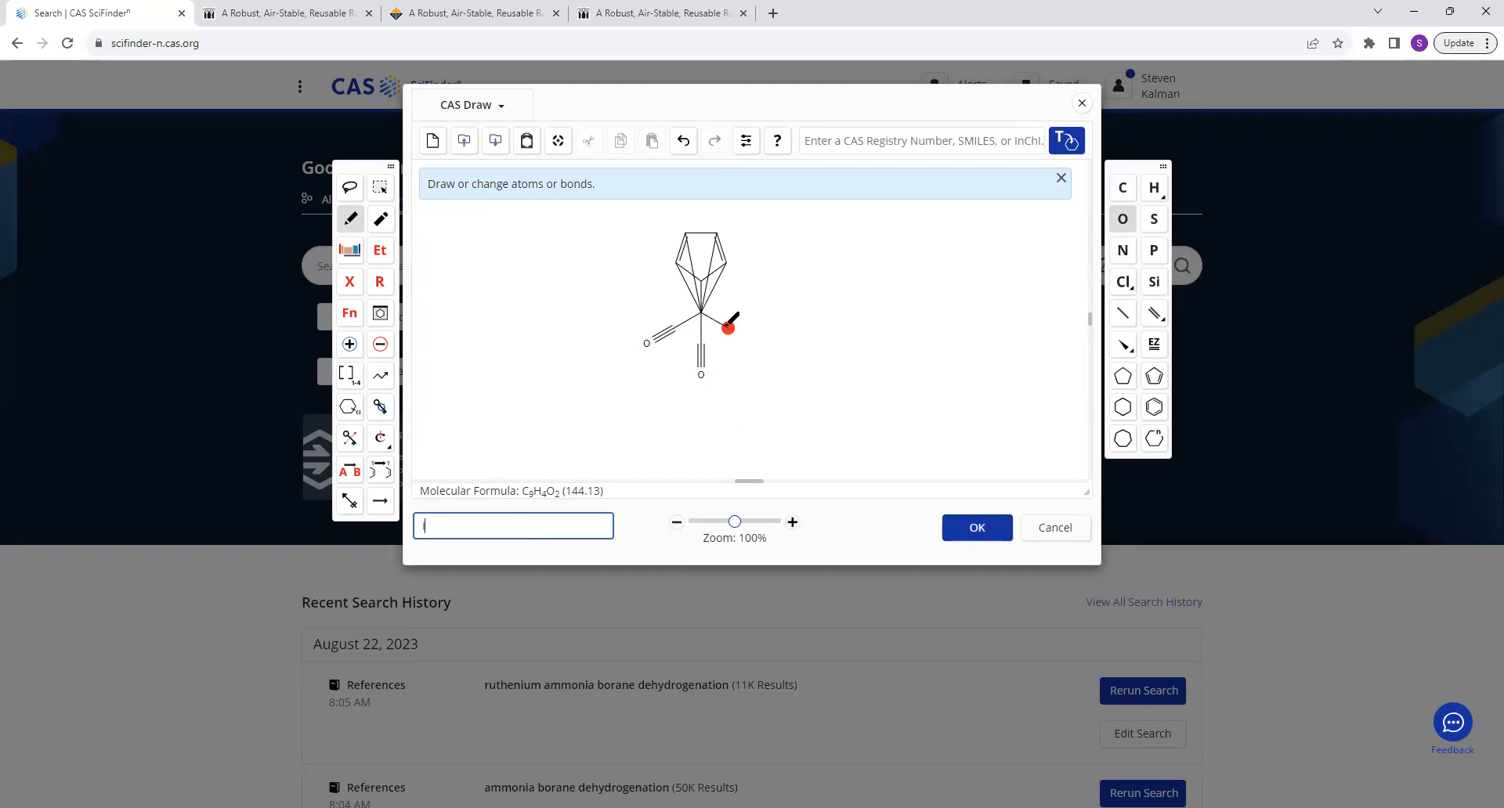
left_click(728, 326)
left_click(466, 531)
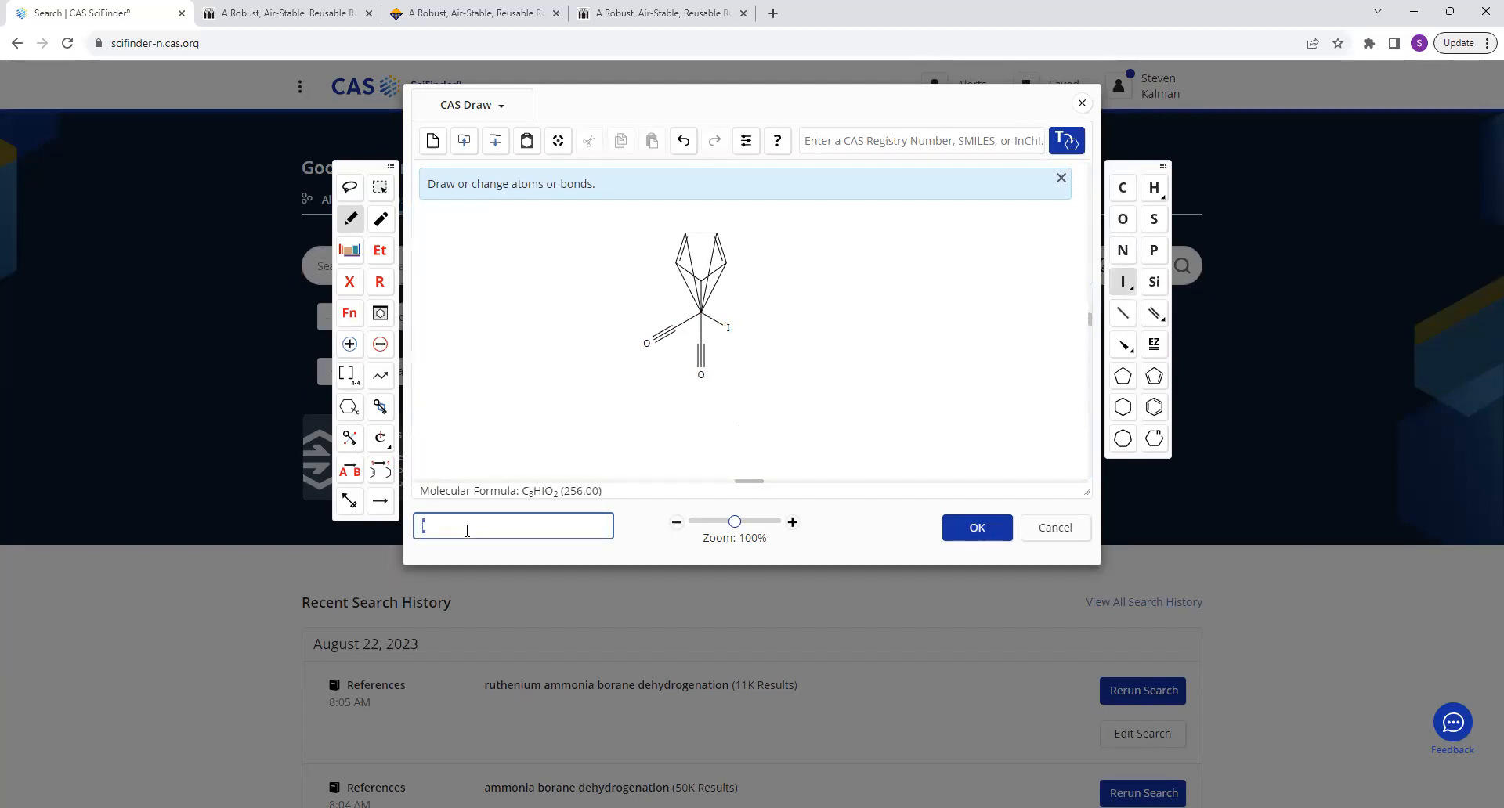
type("Fe")
left_click(701, 313)
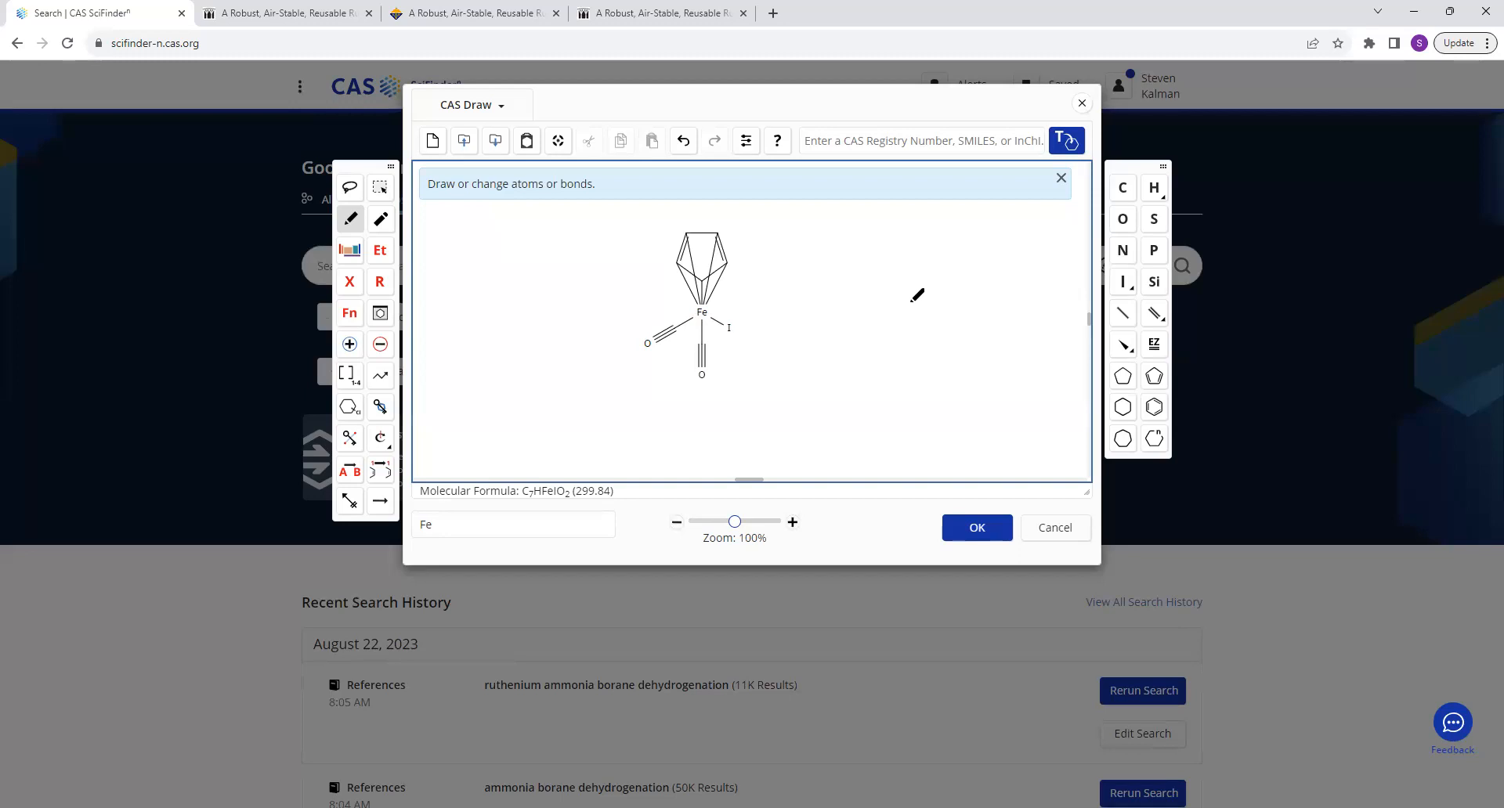
Accept the drawn iron complex and run a substance search for it.
left_click(968, 530)
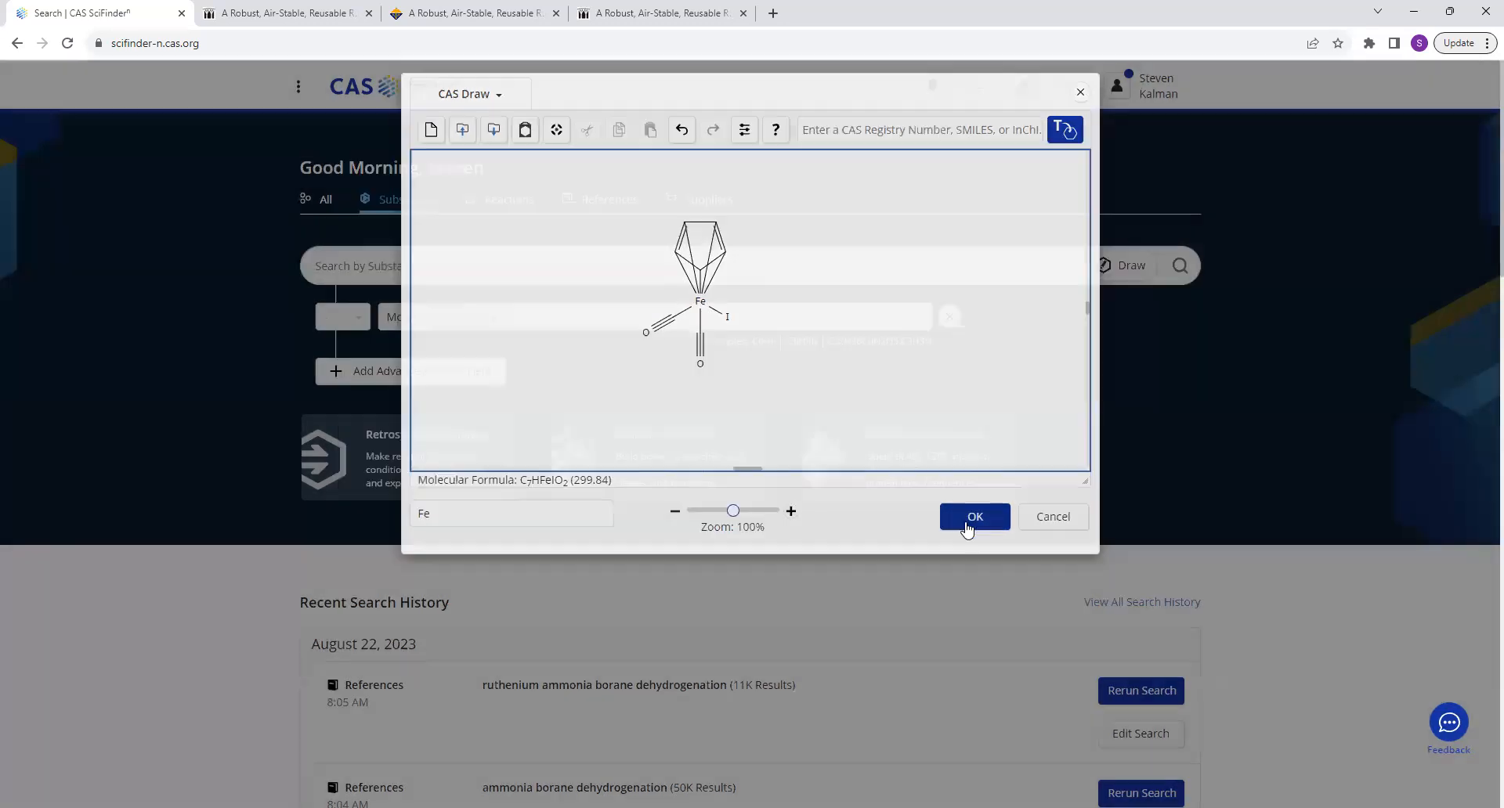
left_click(1179, 268)
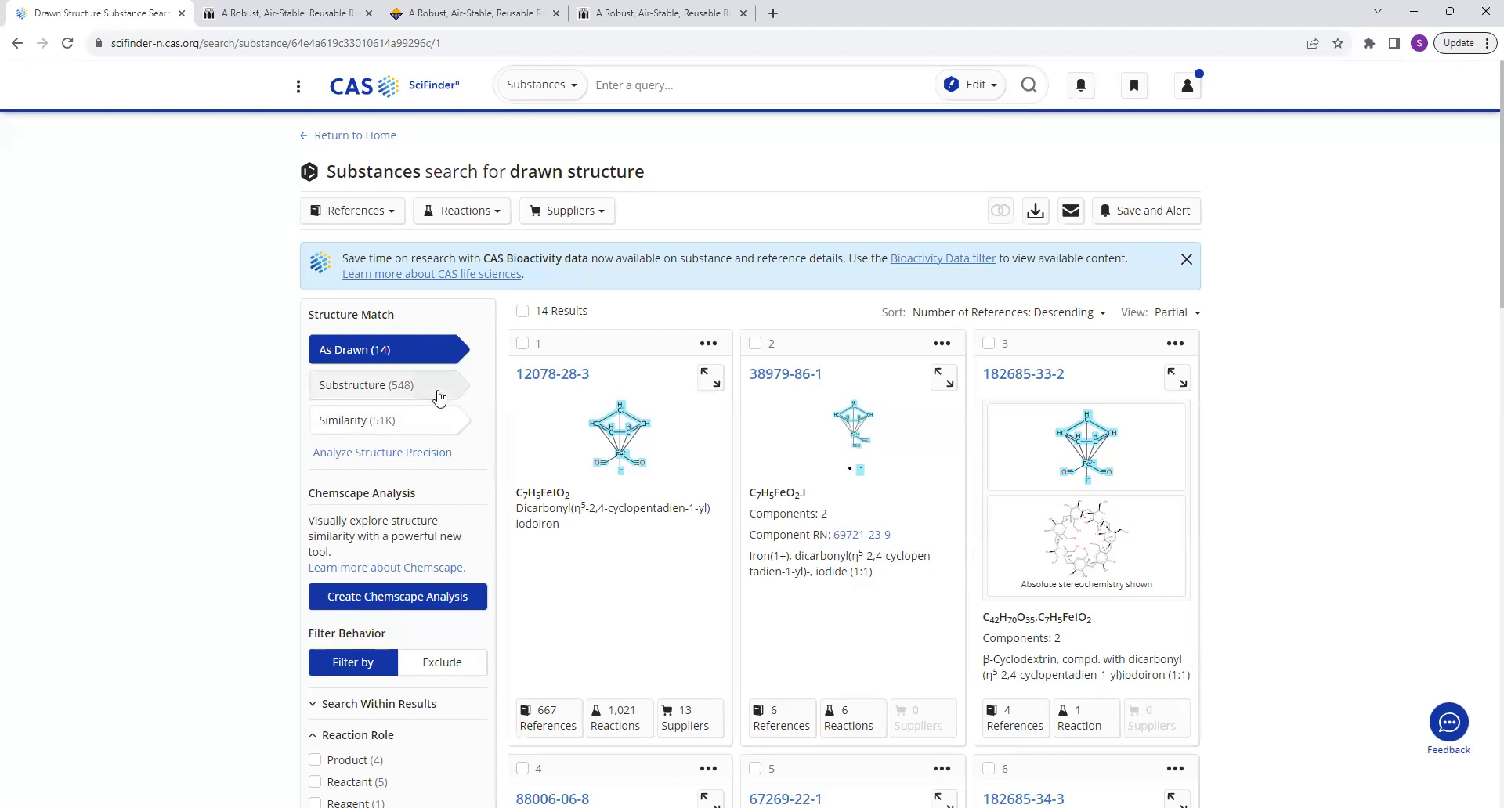
Show the substructure matches for the drawn complex and browse the first few substances.
left_click(439, 397)
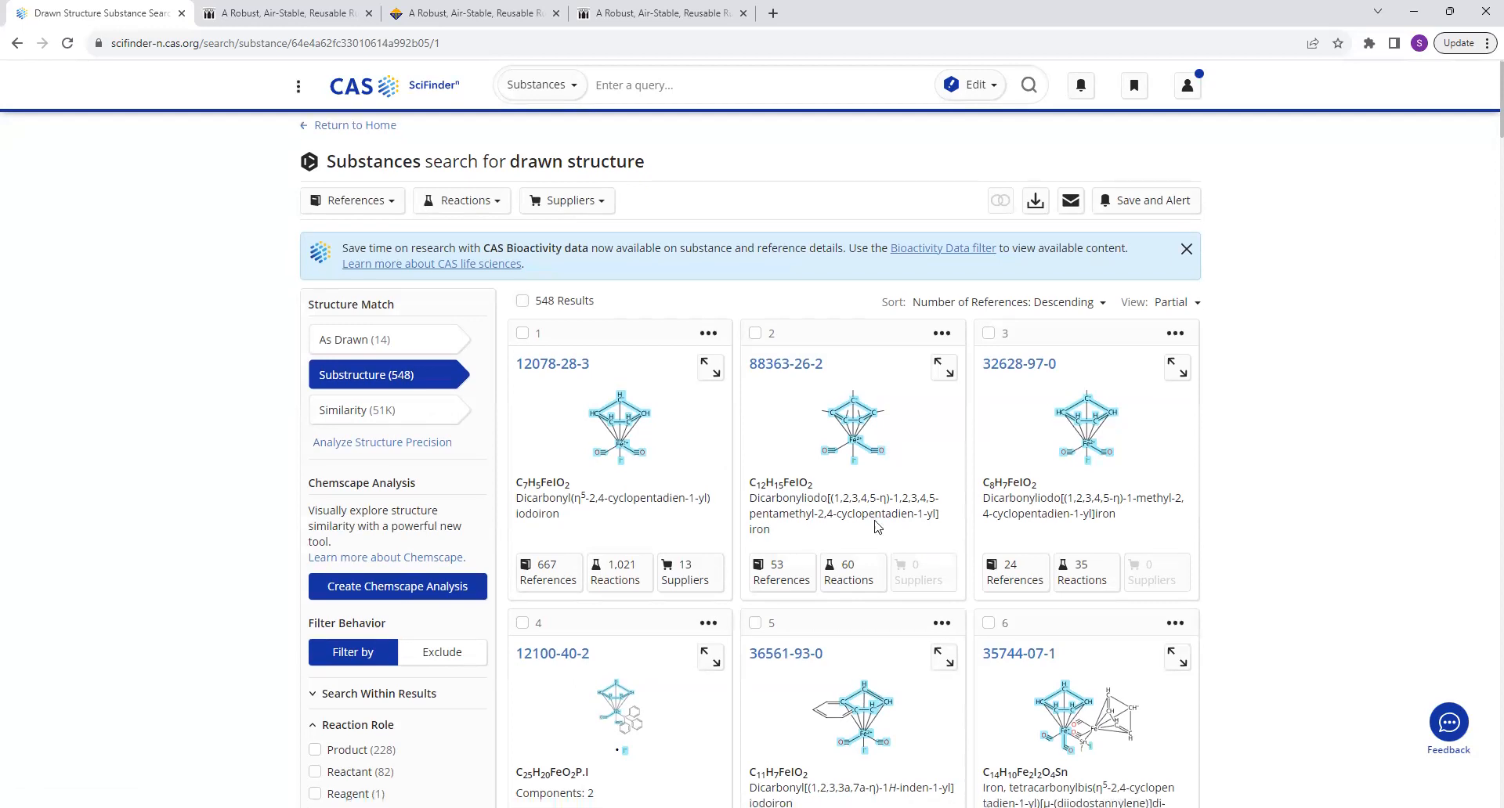
scroll(869, 526, "down", 2)
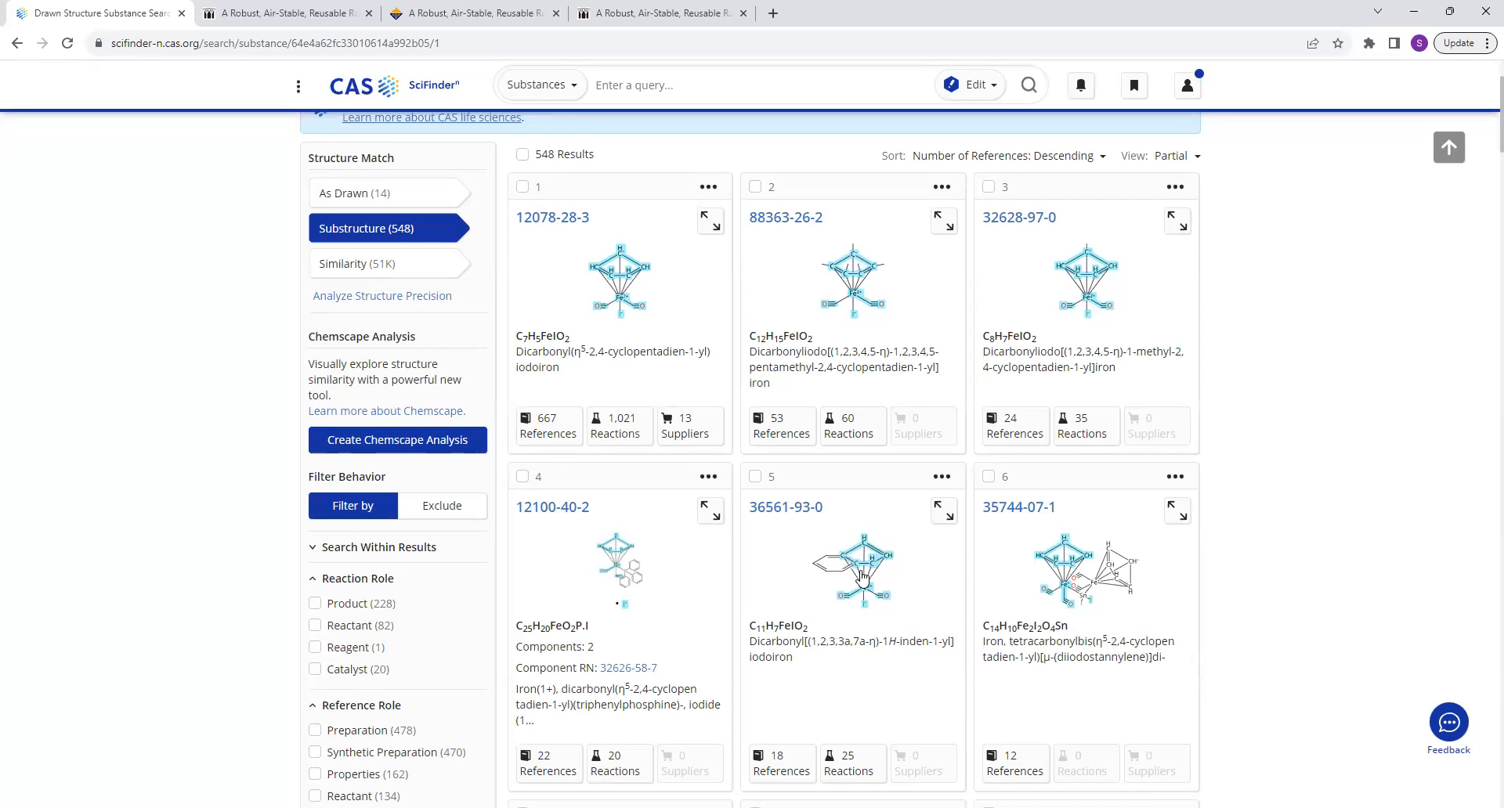
scroll(840, 695, "up", 3)
Show the similarity matches for the drawn complex and look through the substances and the similarity range filter.
left_click(429, 419)
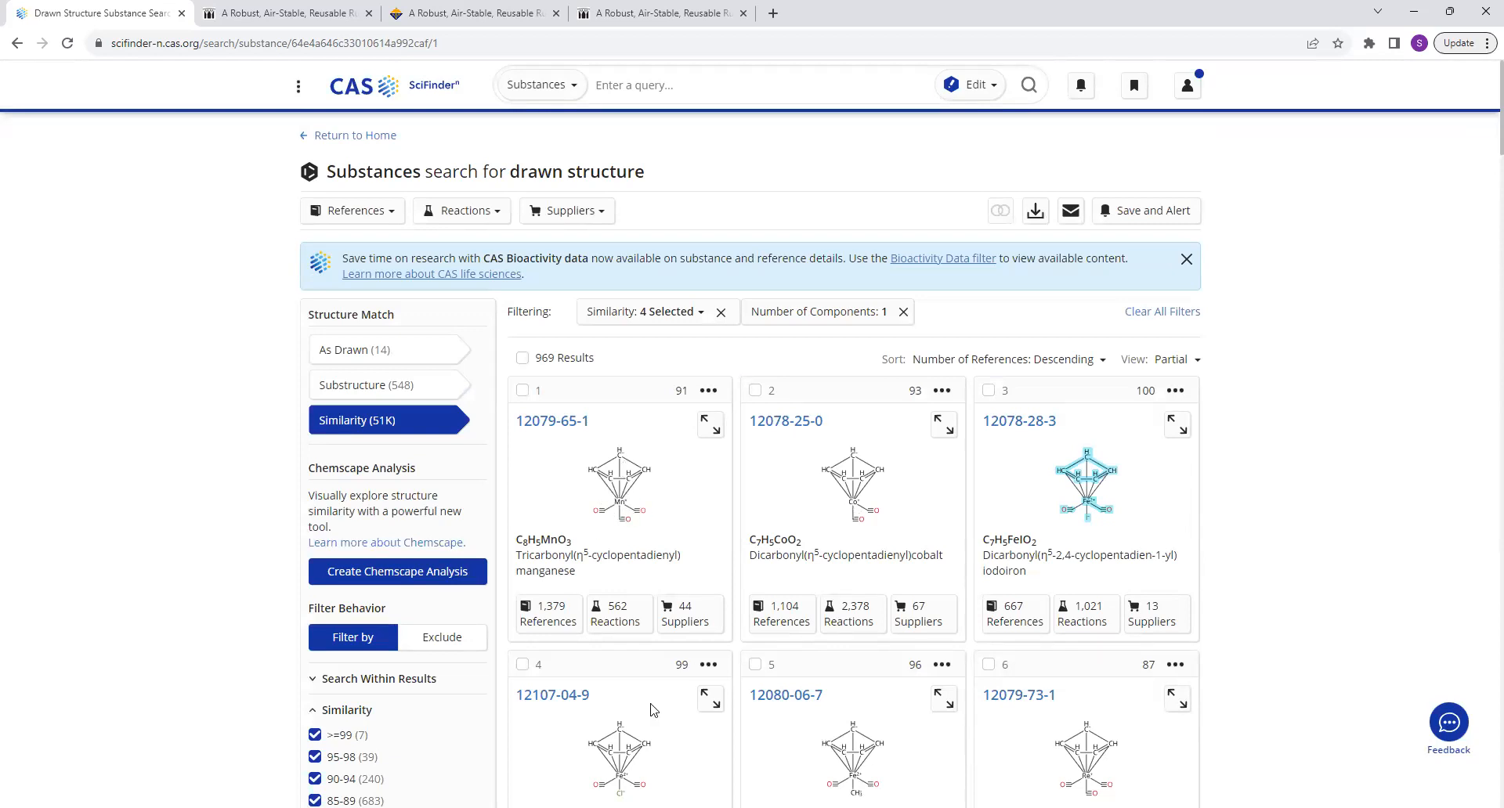
scroll(642, 712, "down", 2)
scroll(636, 713, "down", 2)
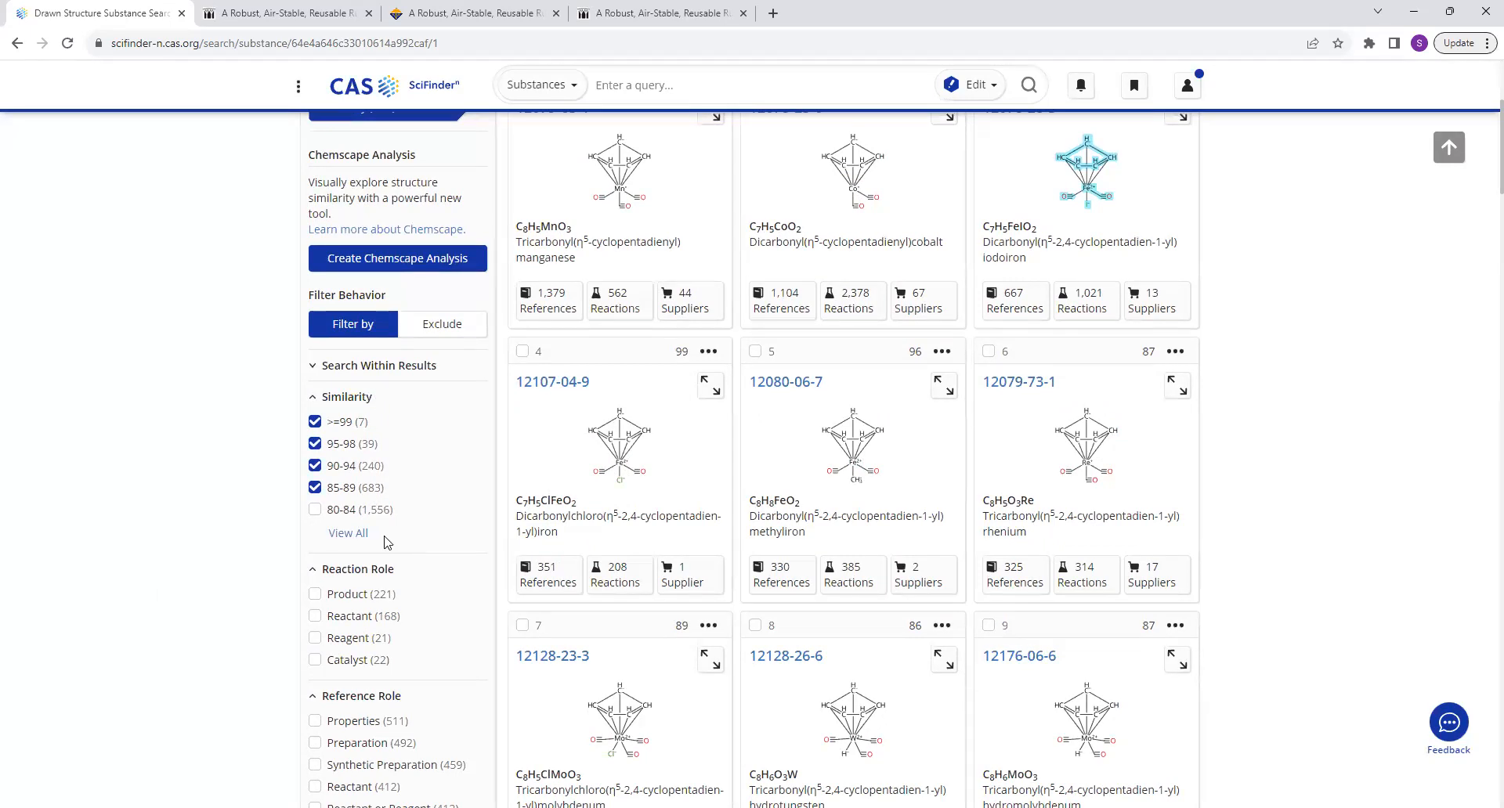
scroll(387, 542, "up", 3)
Return to the as-drawn structure matches and locate the links of the first substance, 12078-28-3.
left_click(351, 274)
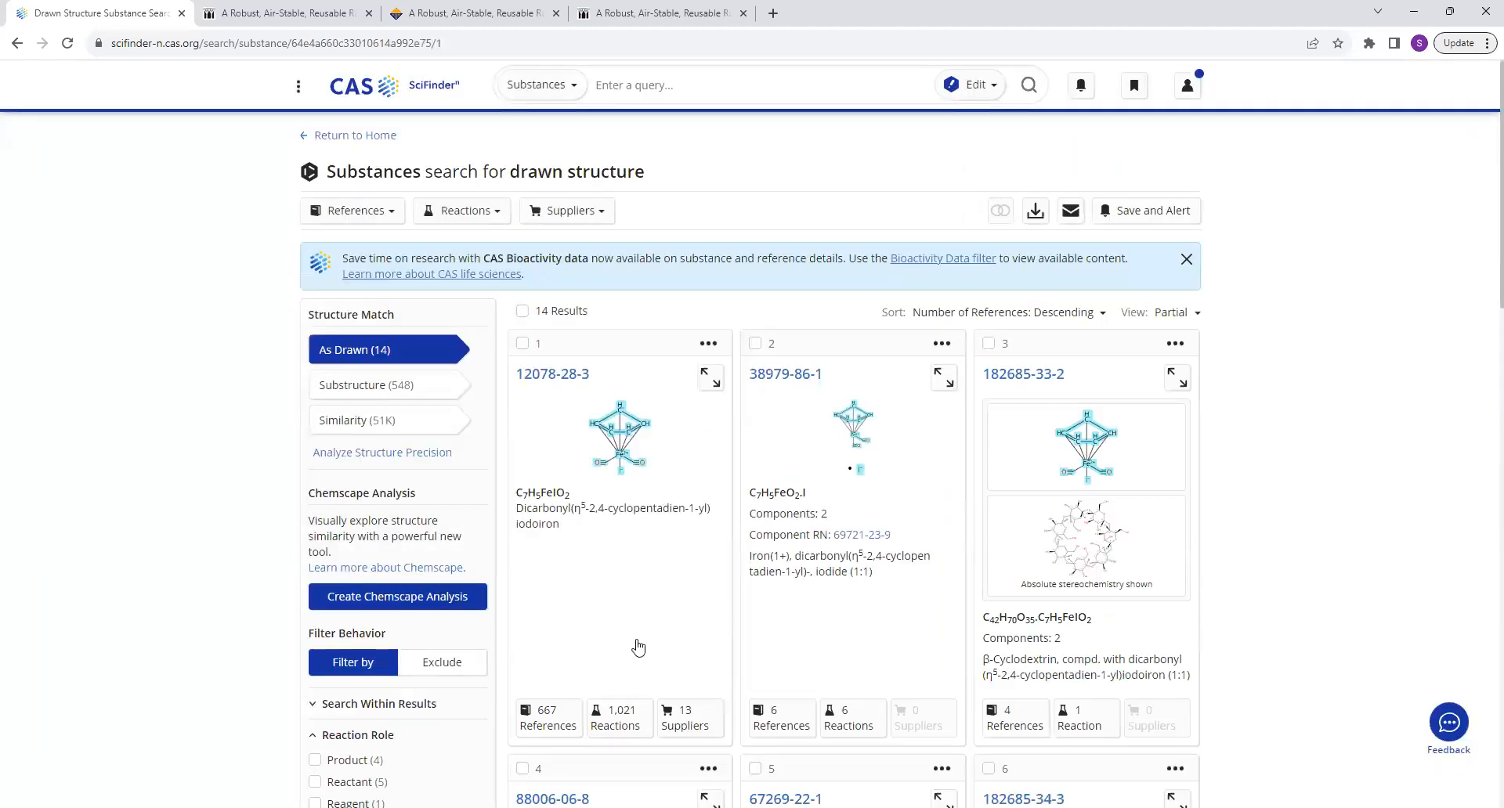
scroll(635, 647, "down", 2)
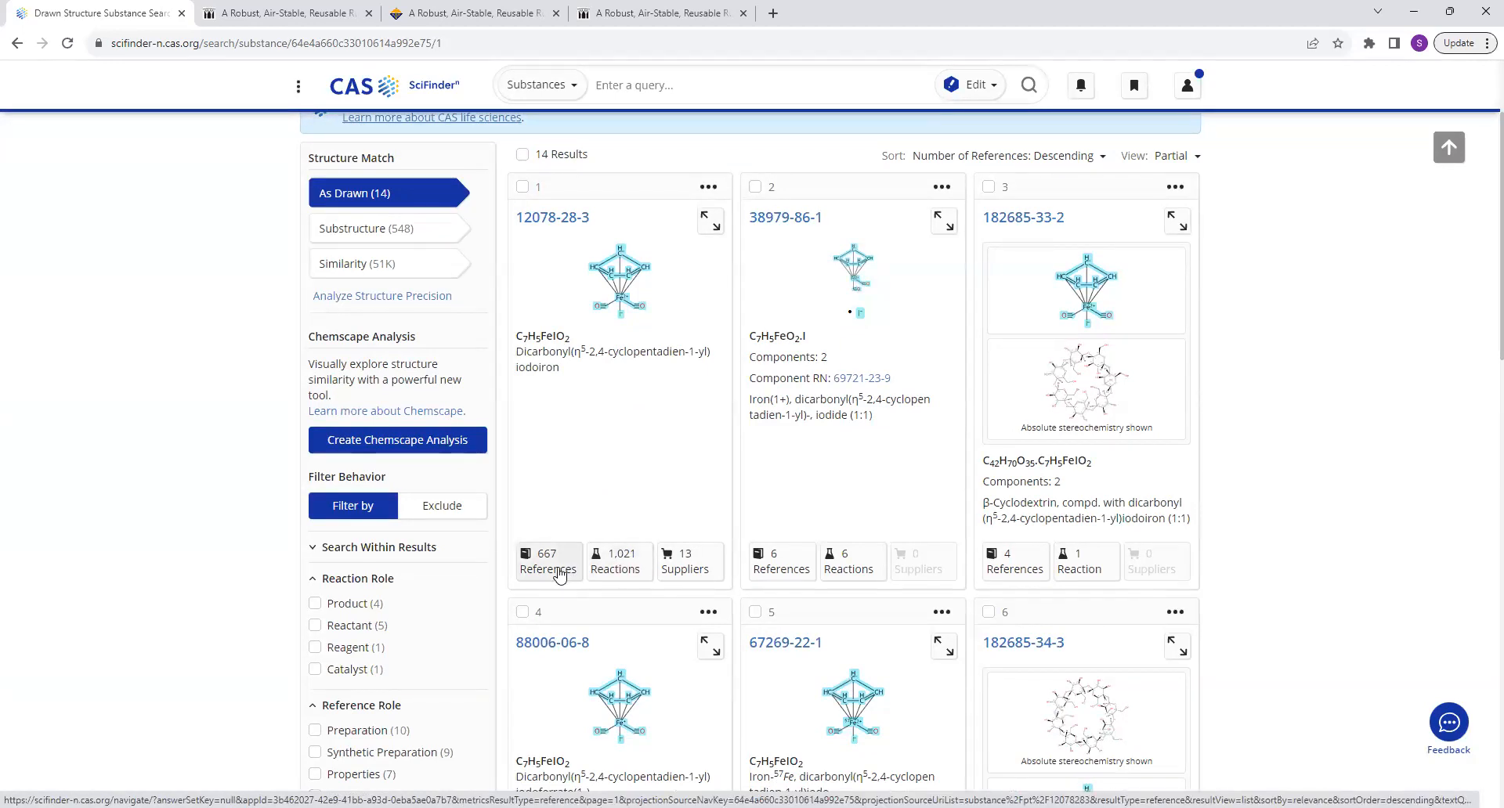
Open the reactions of substance 12078-28-3, filter them to the Product substance role, and browse the first scheme.
left_click(612, 570)
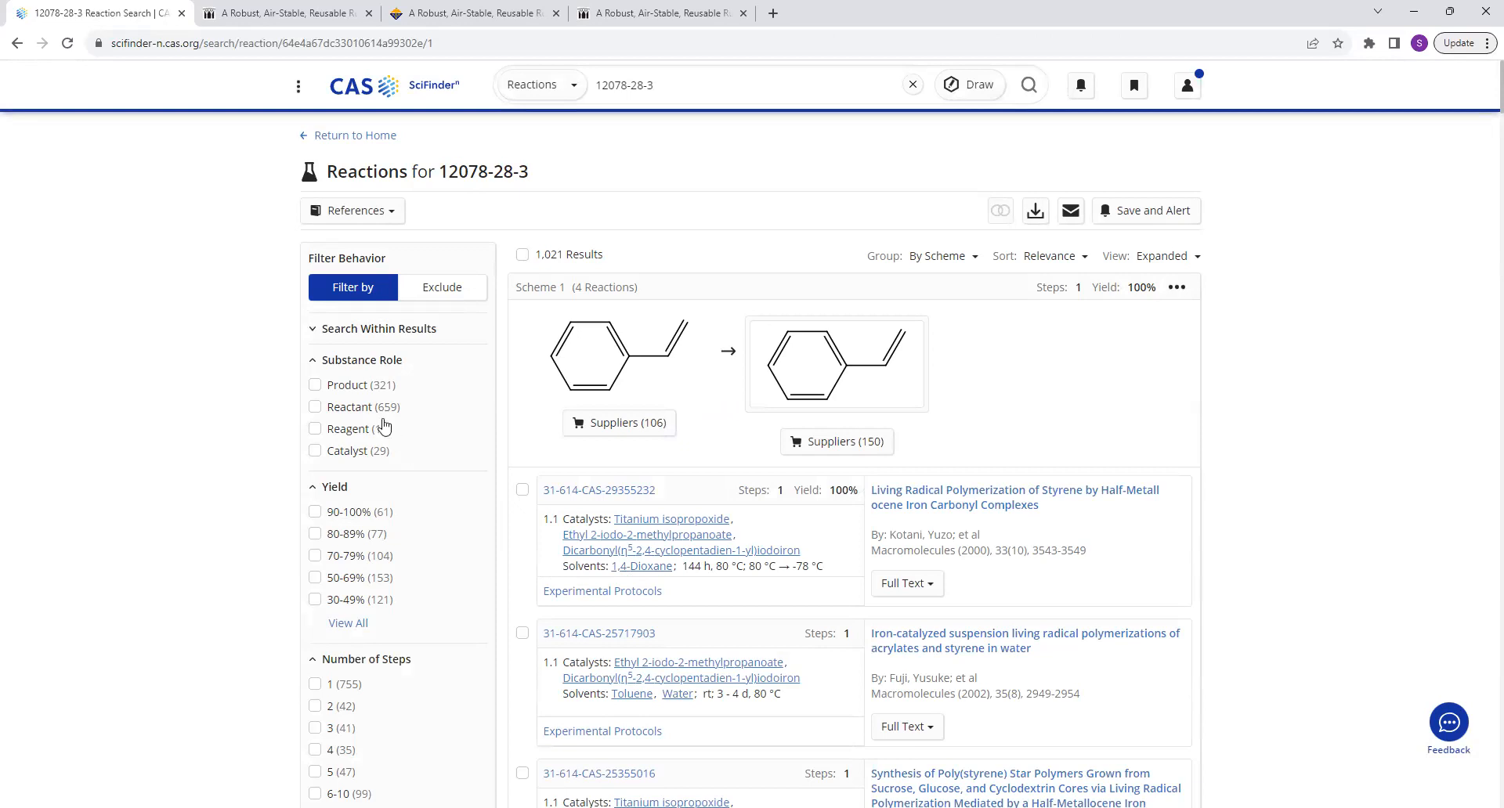
left_click(315, 385)
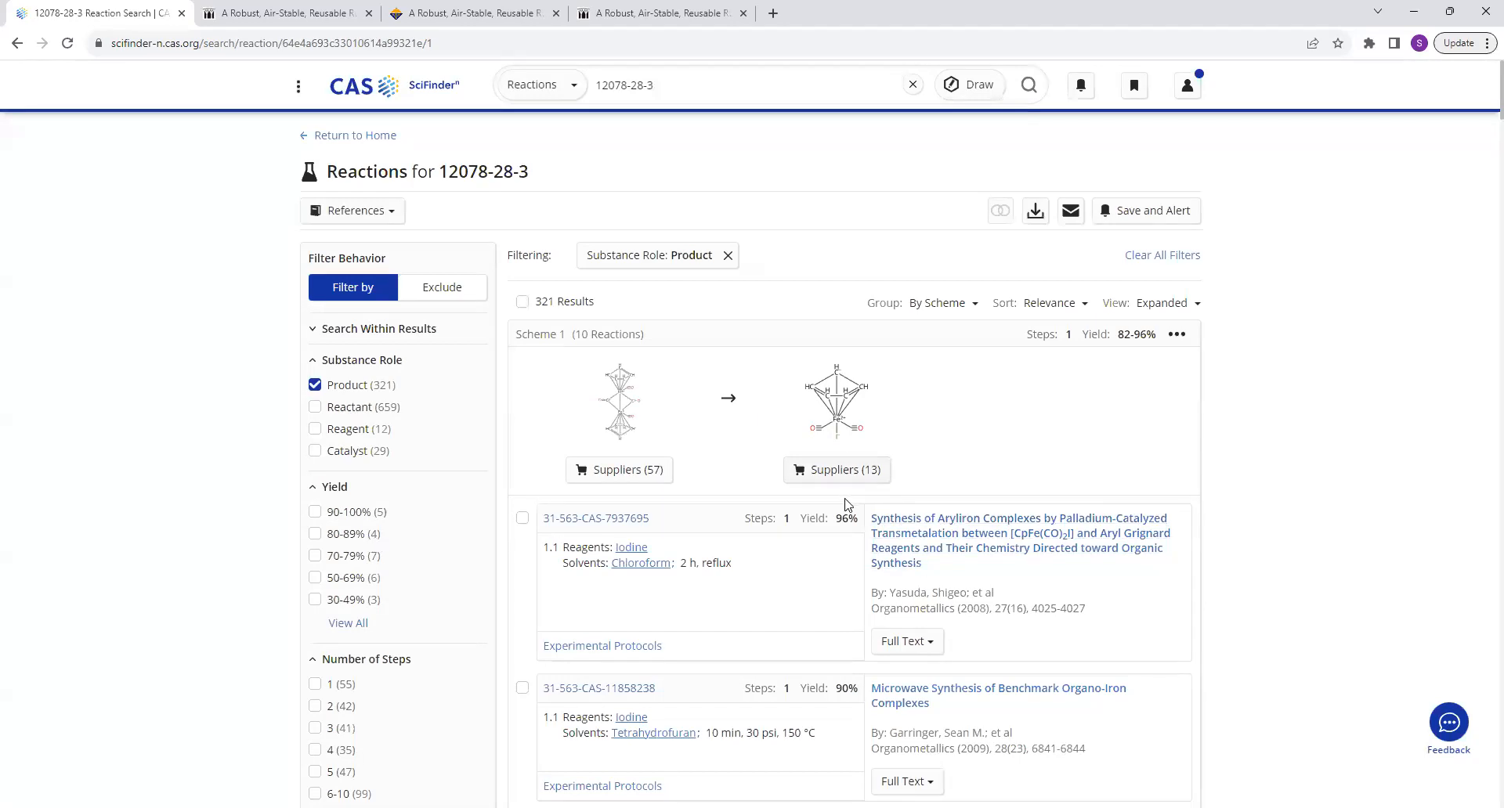
scroll(708, 609, "down", 1)
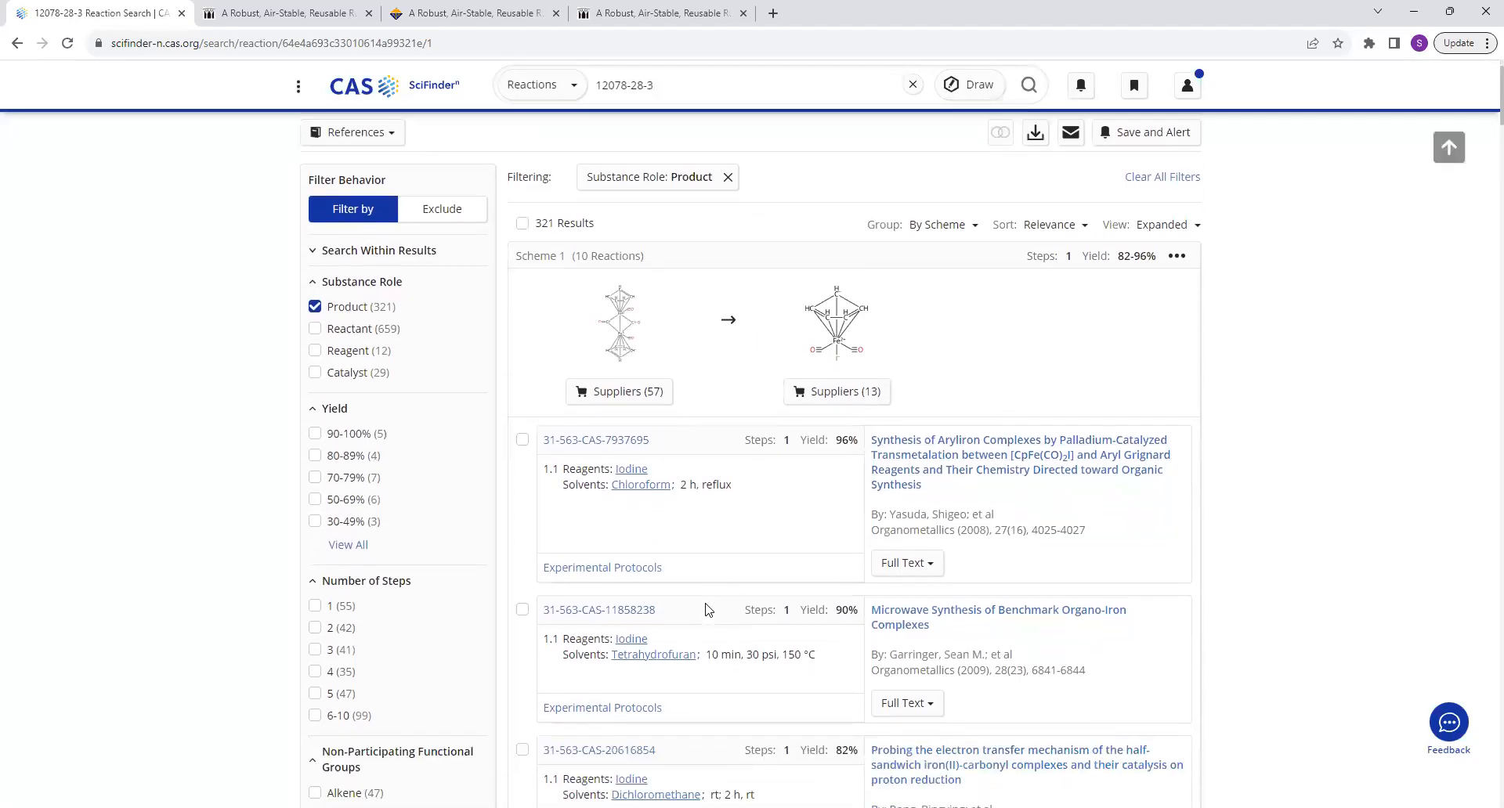
scroll(737, 481, "down", 2)
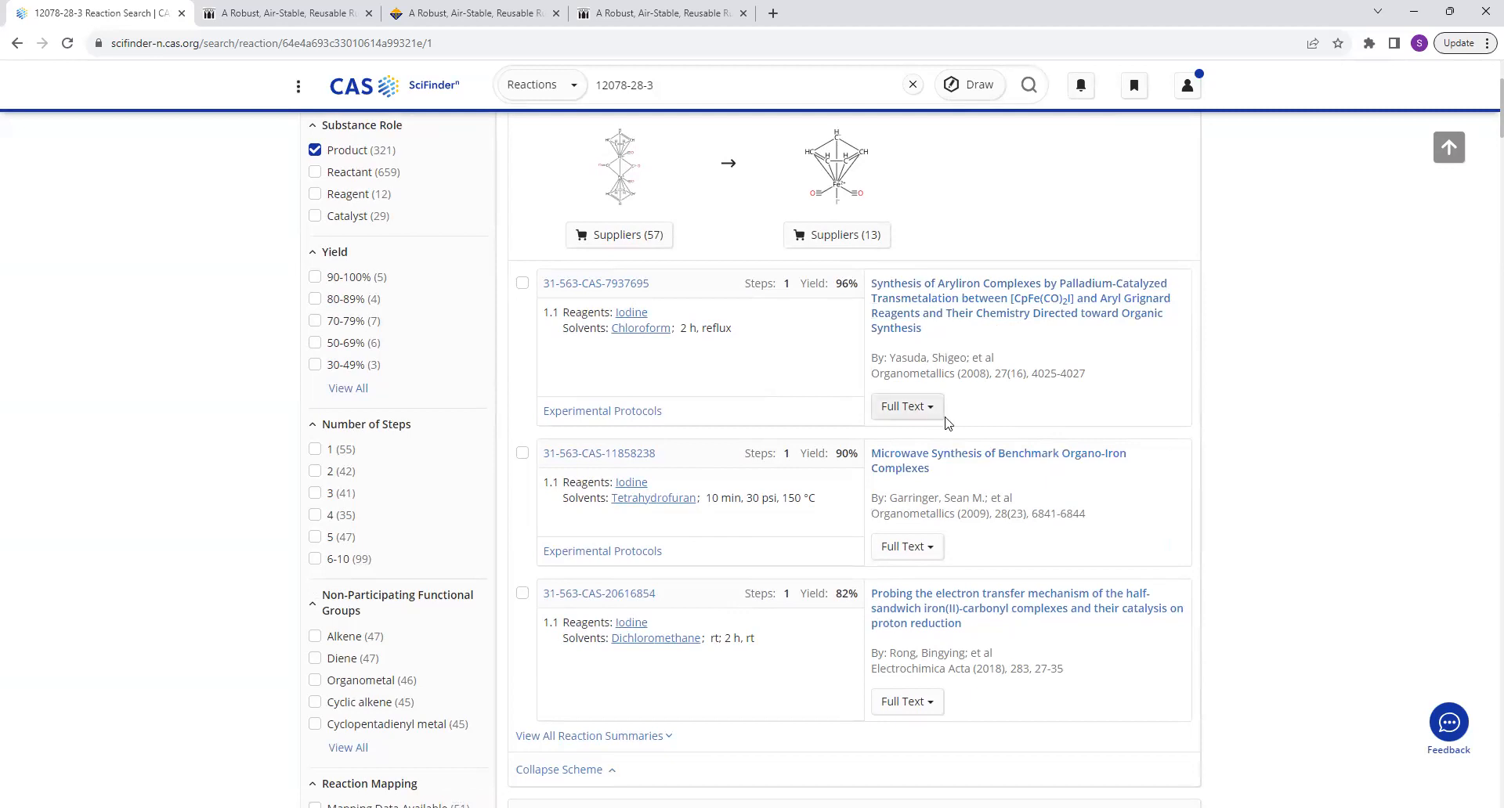
Open the experimental protocols of reaction 31-563-CAS-7937695 and read through the synthetic procedure.
left_click(642, 412)
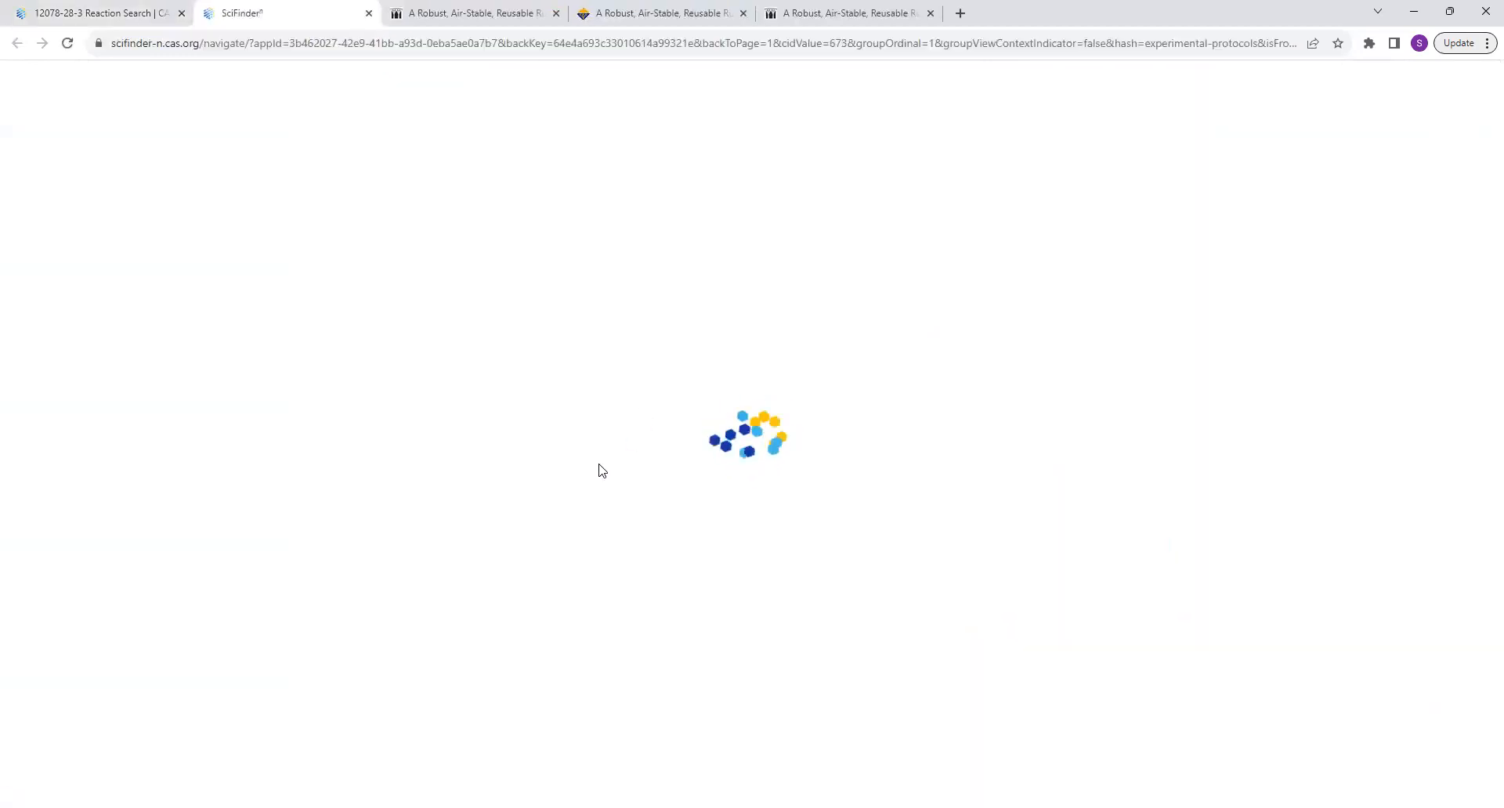
scroll(908, 762, "down", 2)
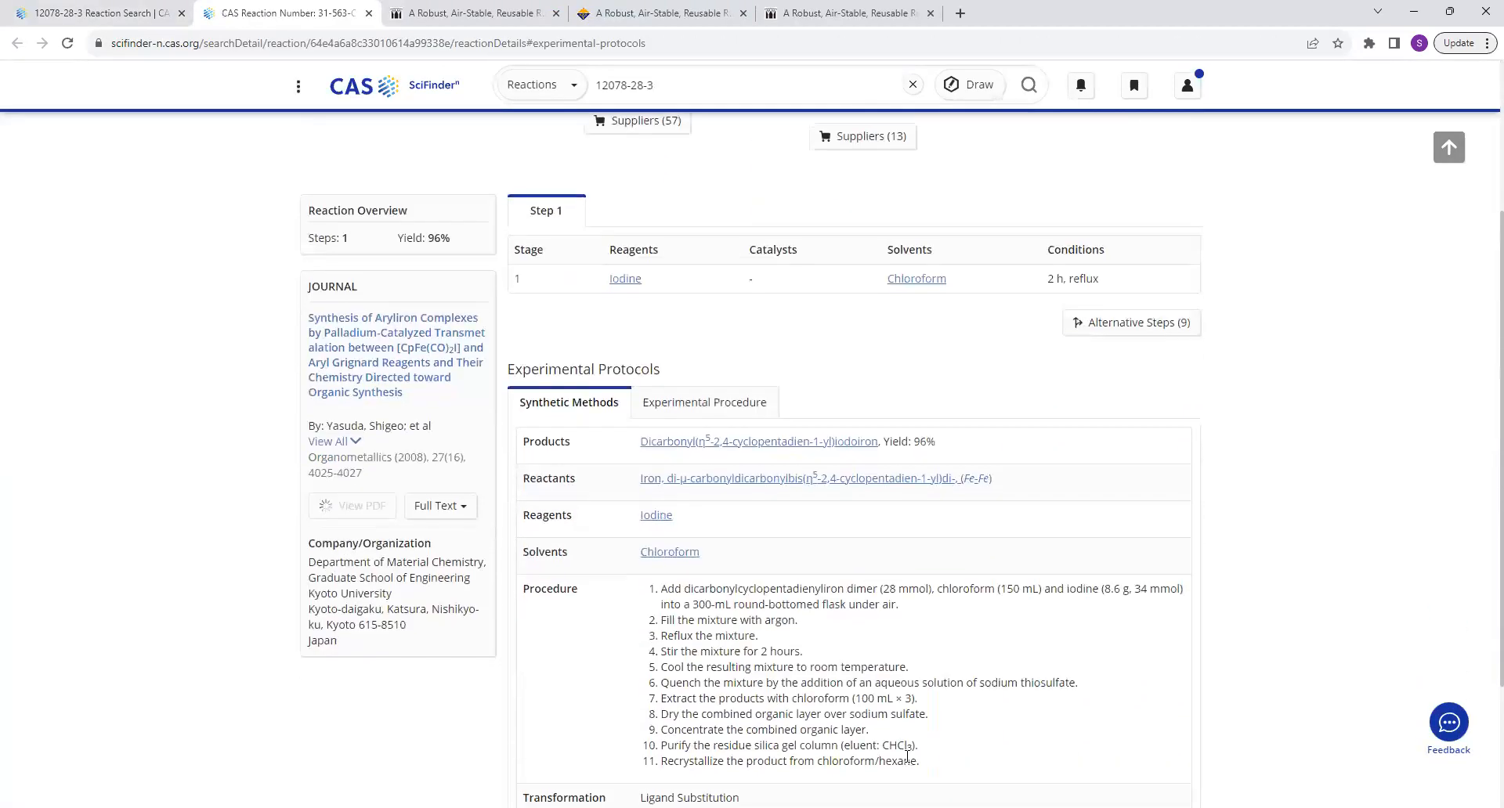
scroll(825, 695, "down", 1)
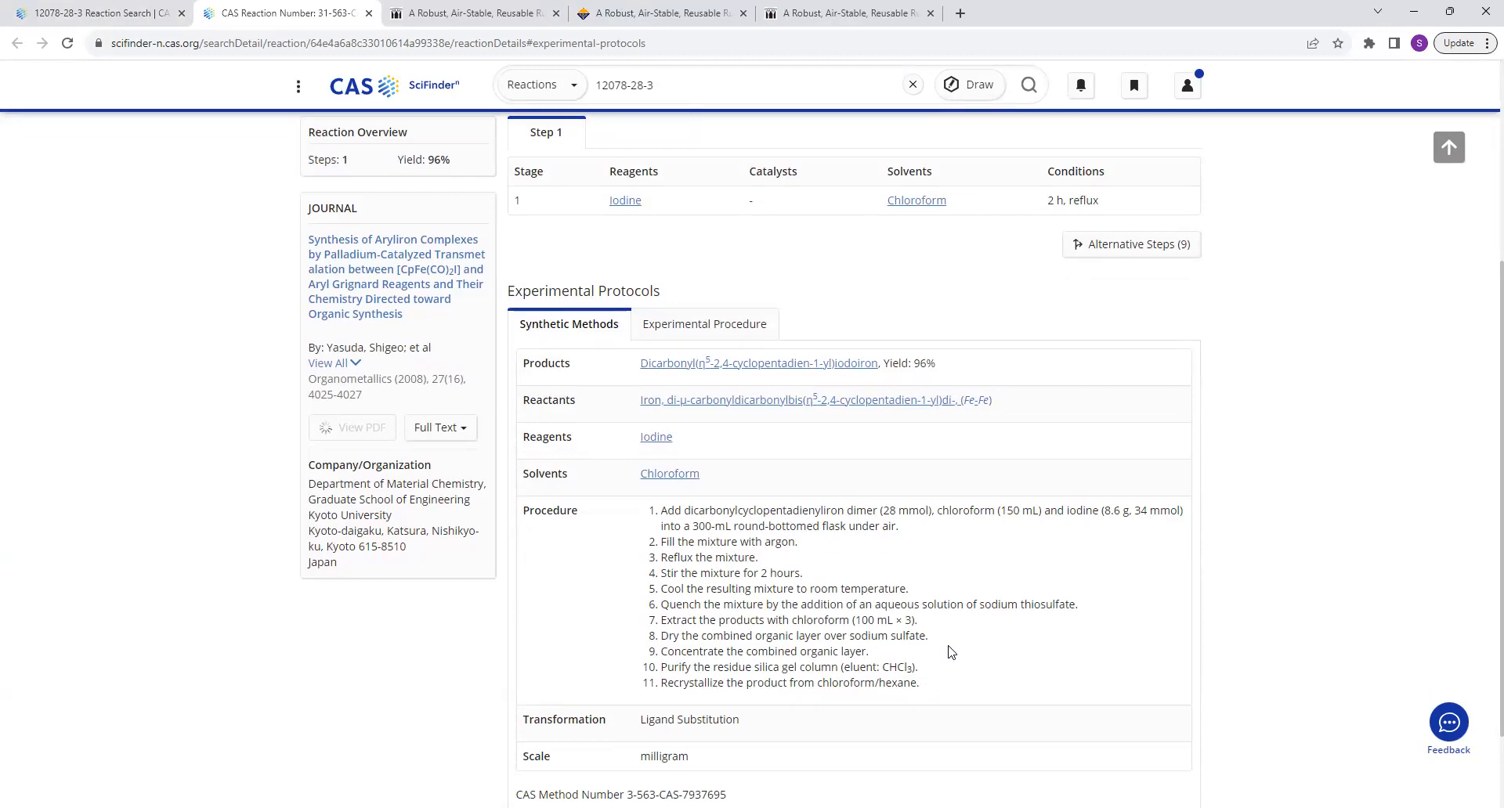
scroll(951, 651, "up", 4)
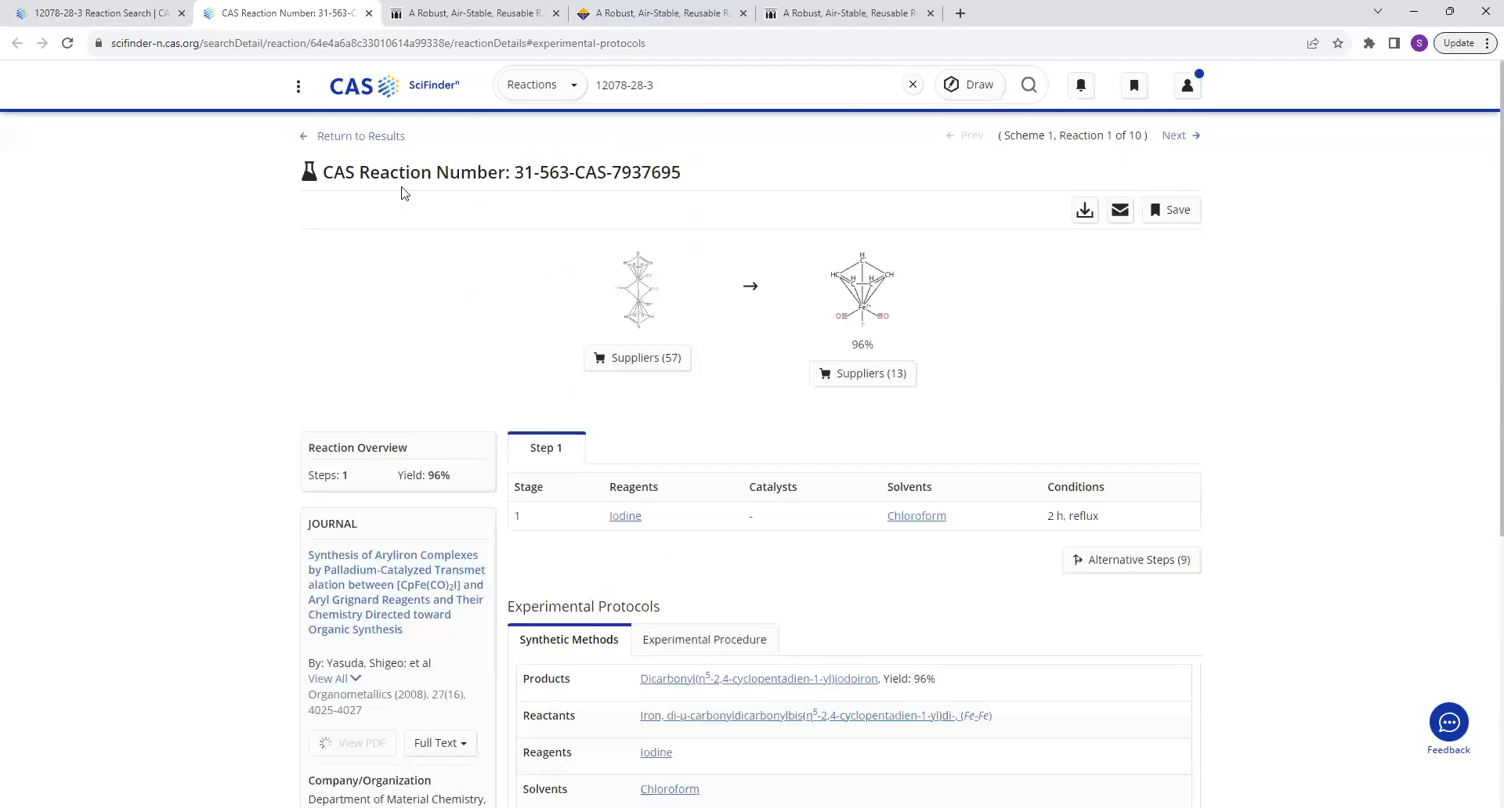
Return to the home page and rerun the recent substance search for the drawn iron complex.
left_click(330, 140)
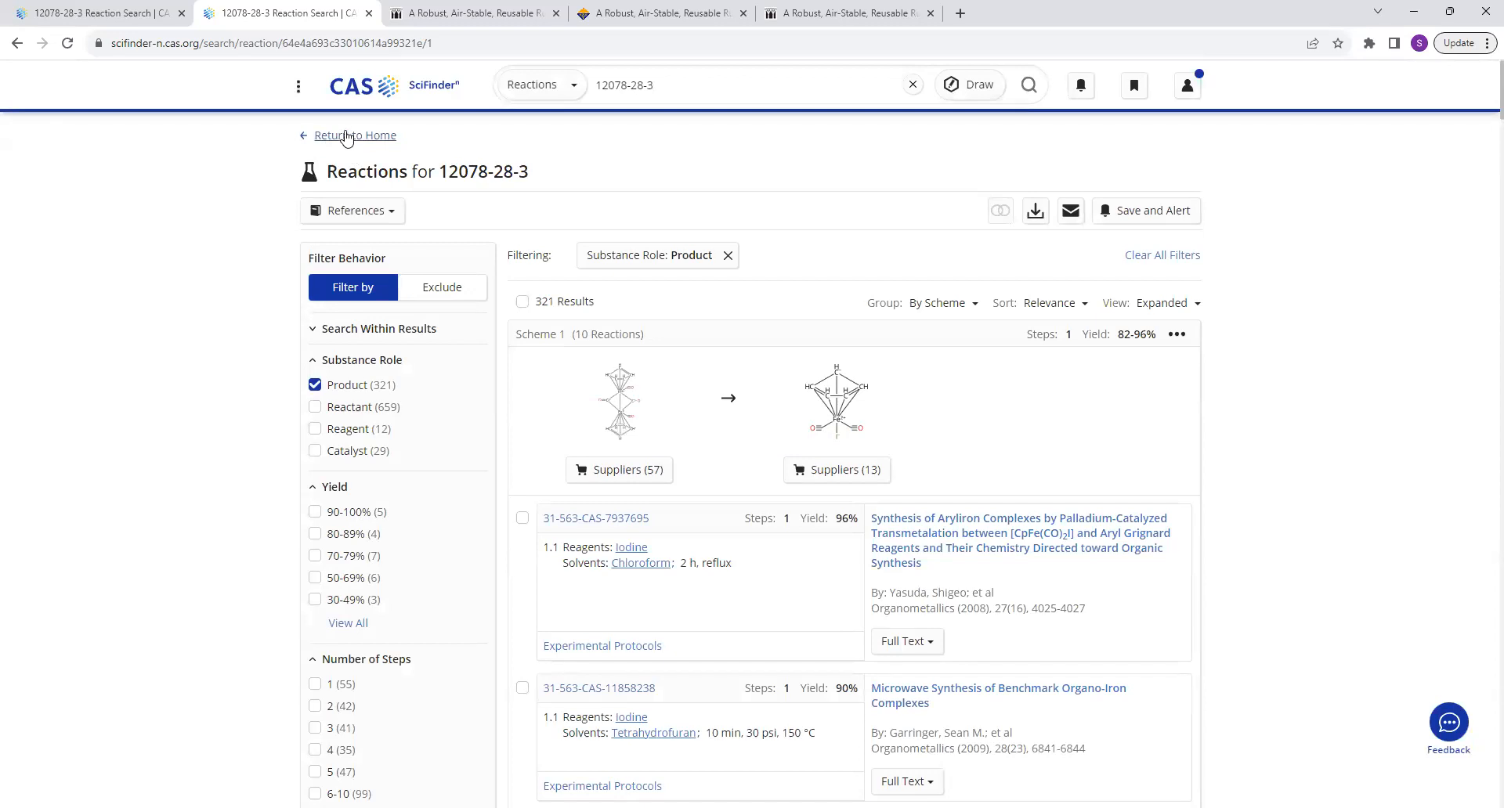
left_click(350, 137)
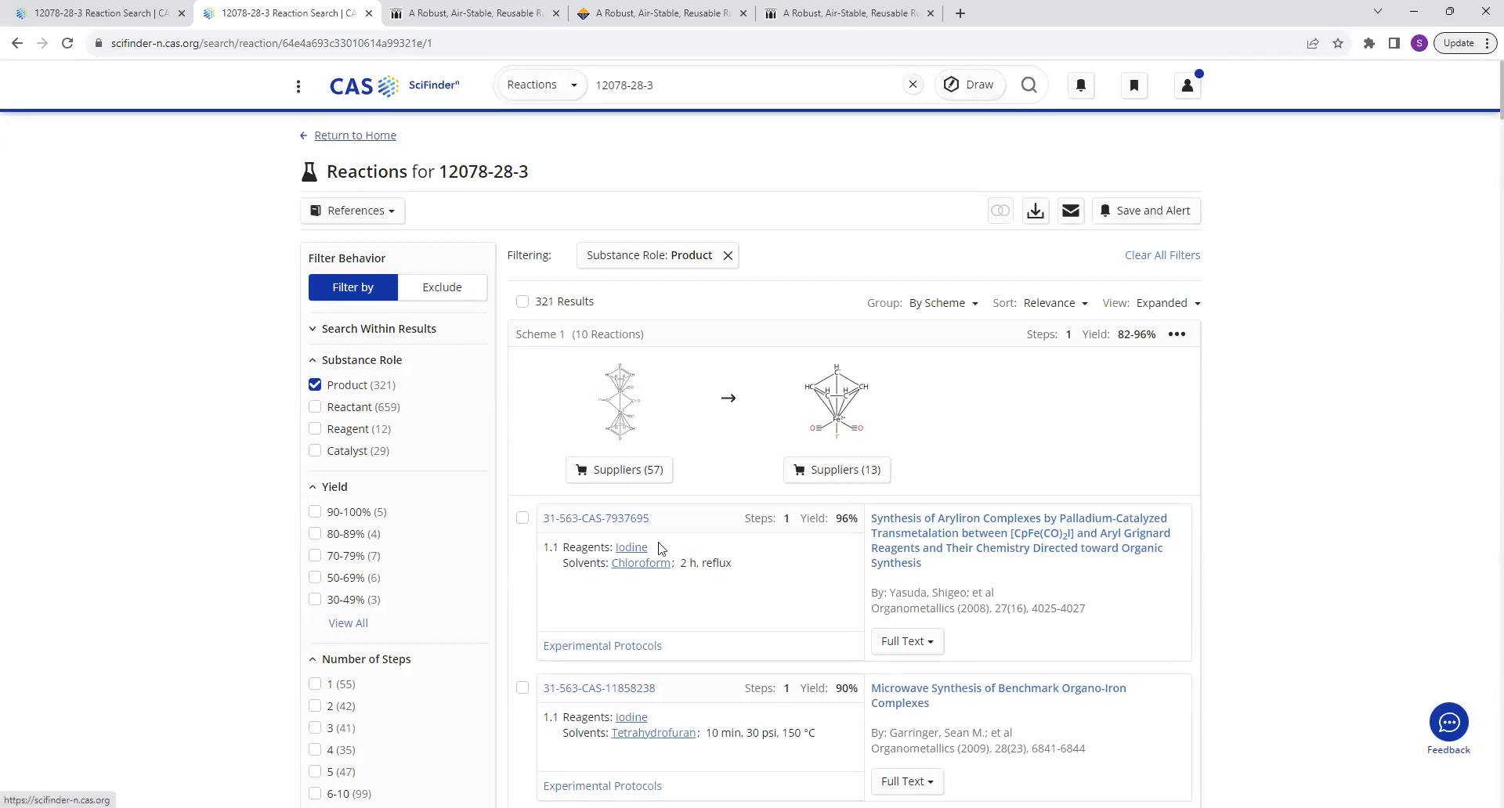
scroll(471, 647, "down", 2)
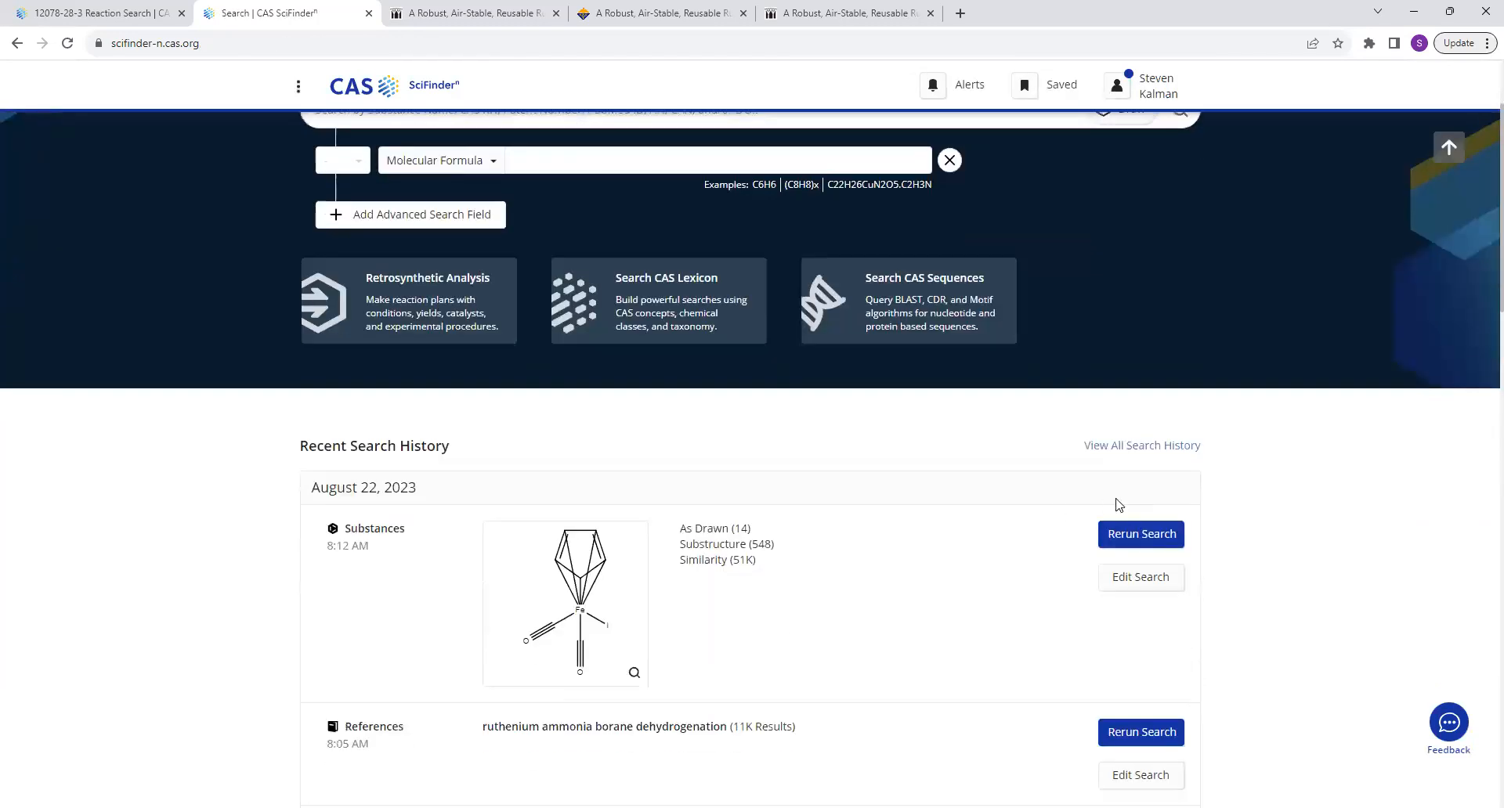
left_click(1166, 540)
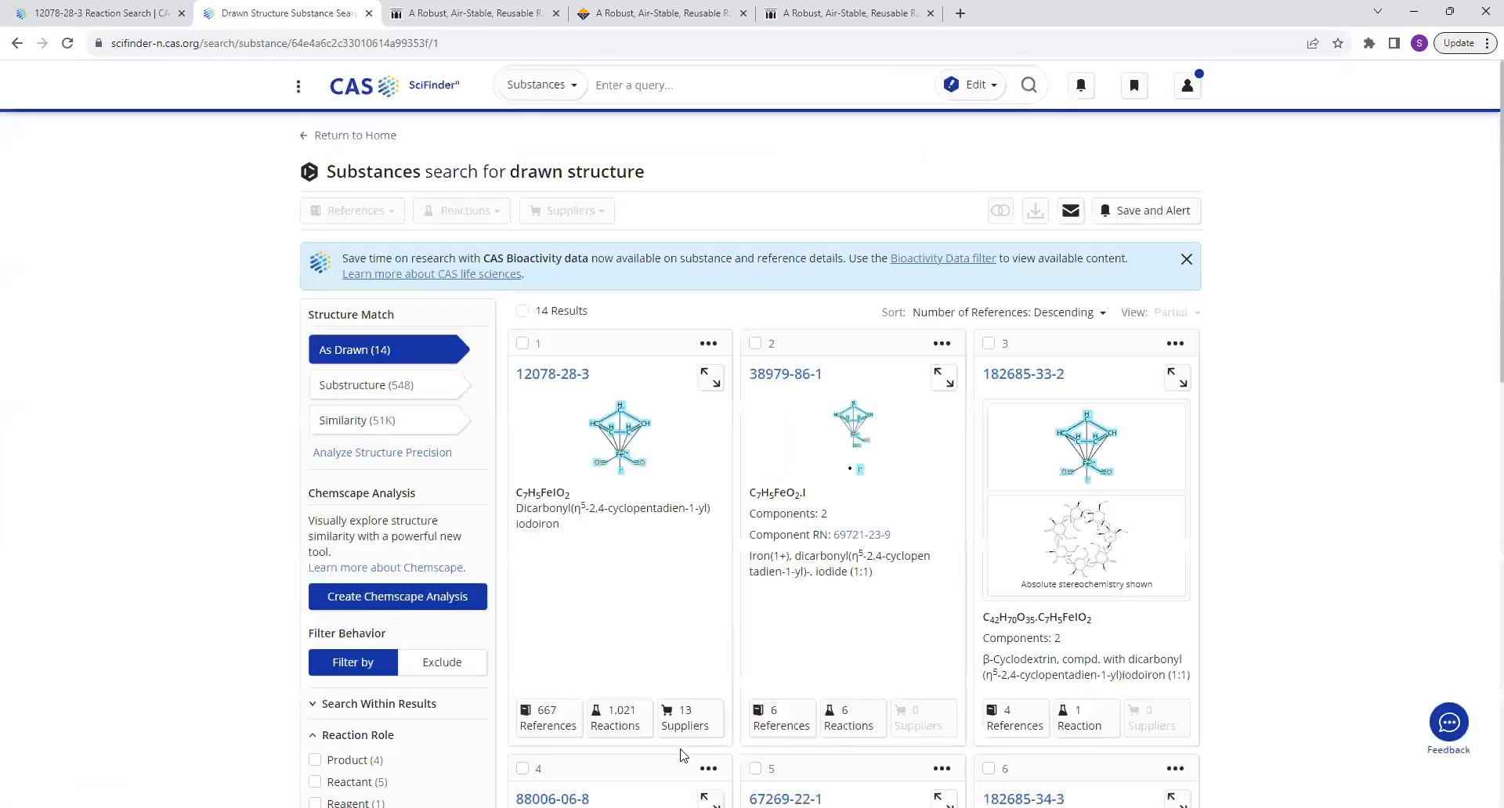
Open the references of substance 12078-28-3 and look over the document type and substance role filters.
scroll(582, 623, "down", 2)
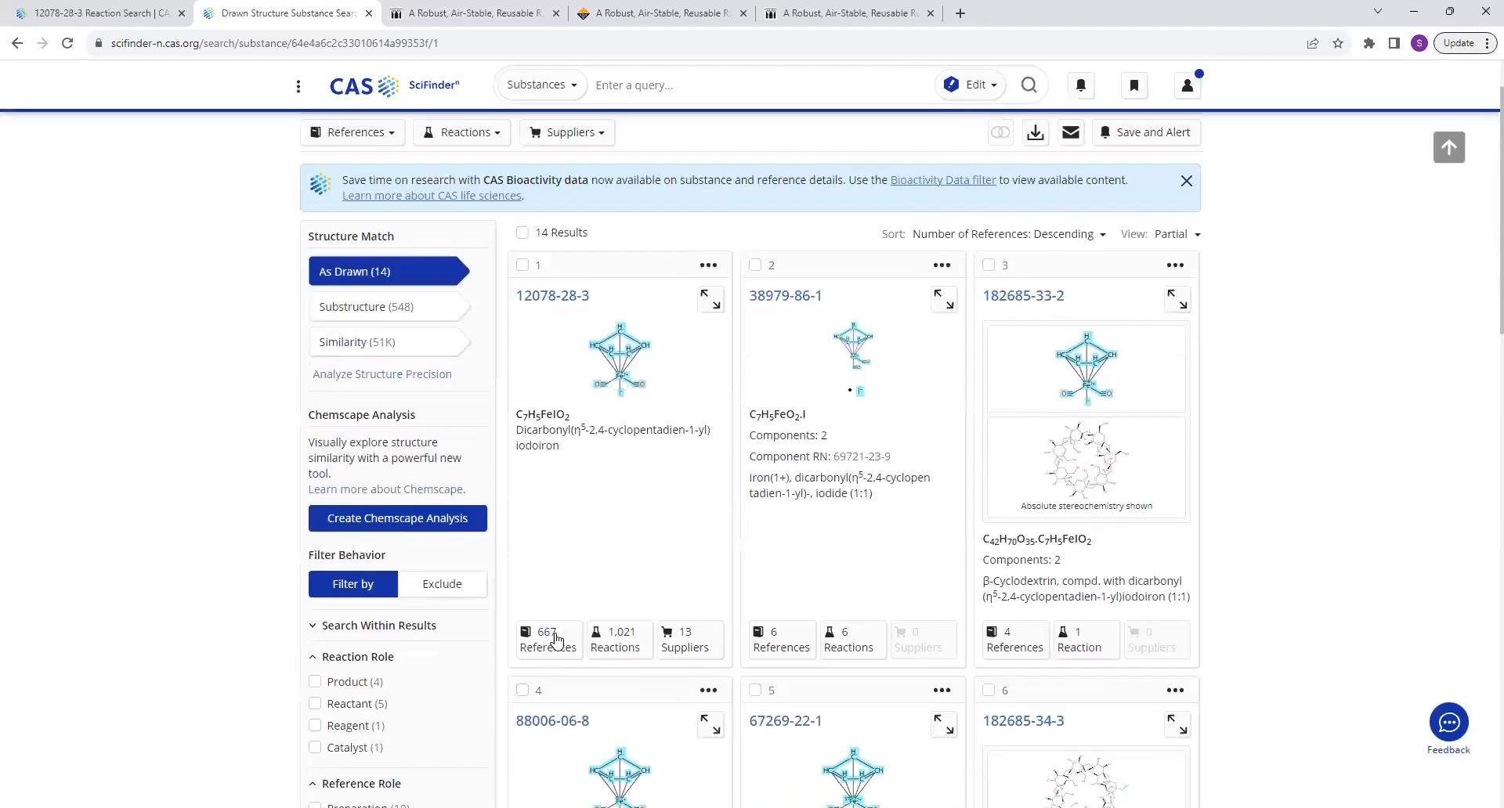
left_click(546, 538)
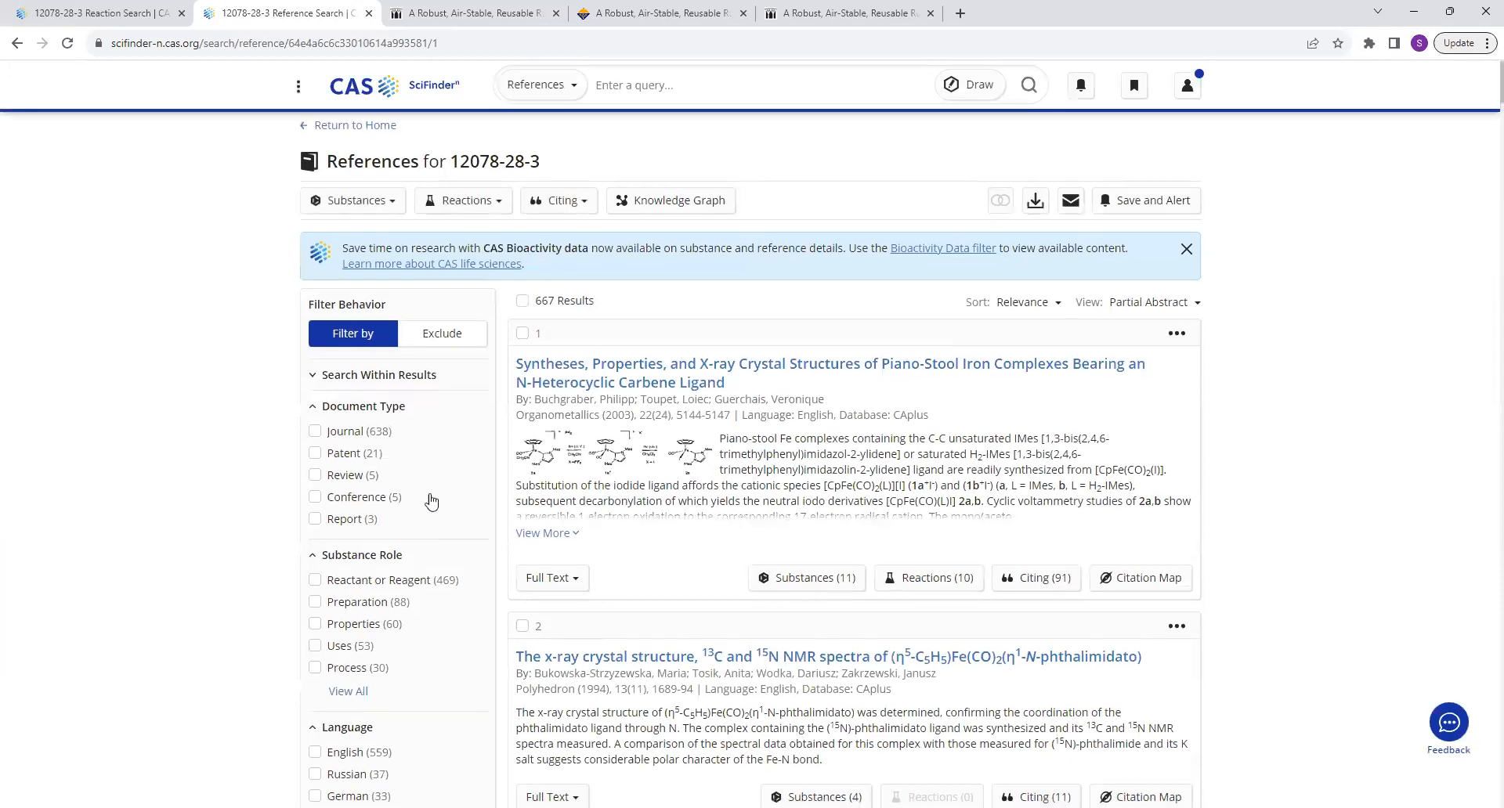
scroll(415, 478, "down", 2)
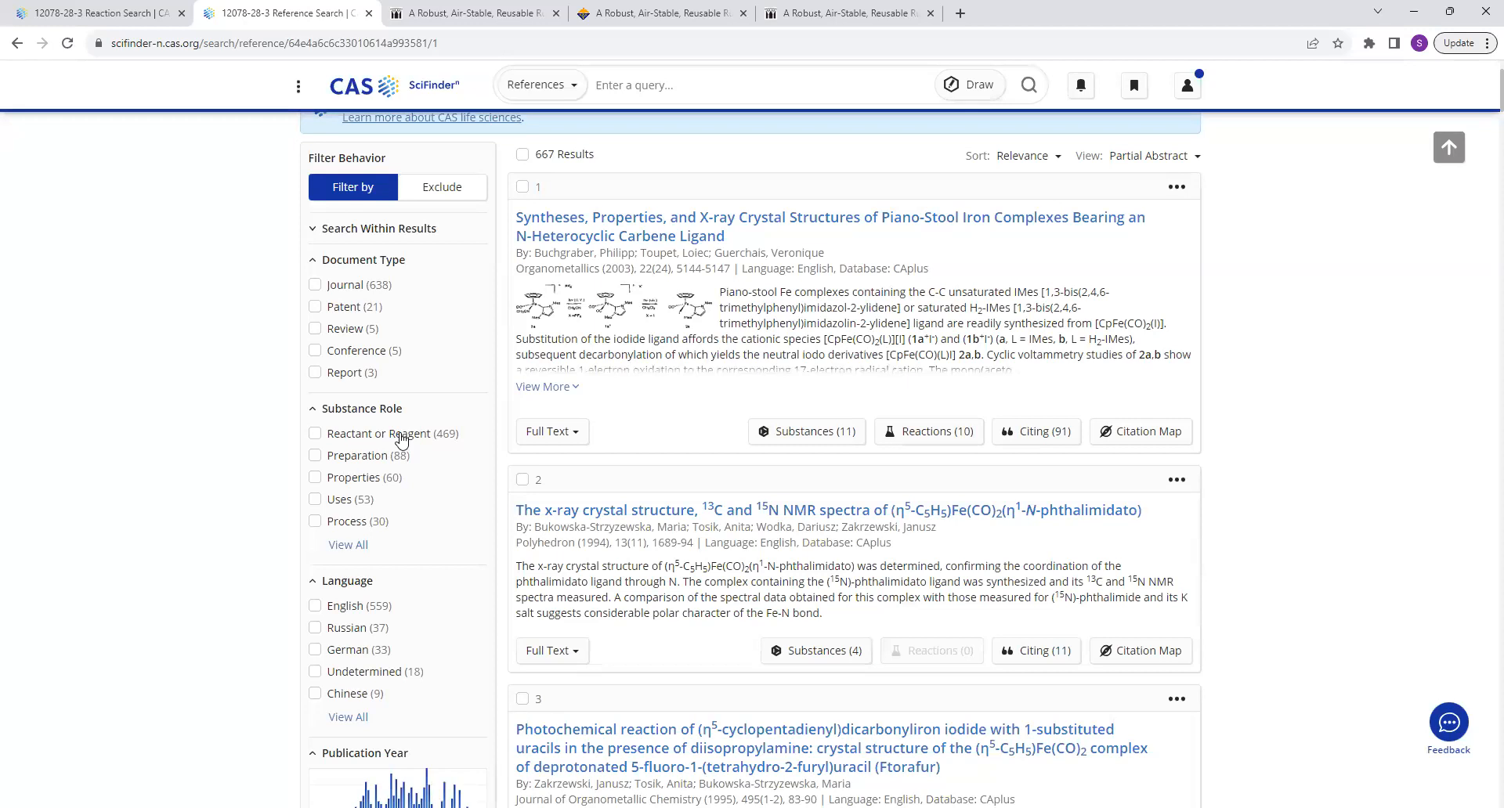
scroll(411, 438, "up", 2)
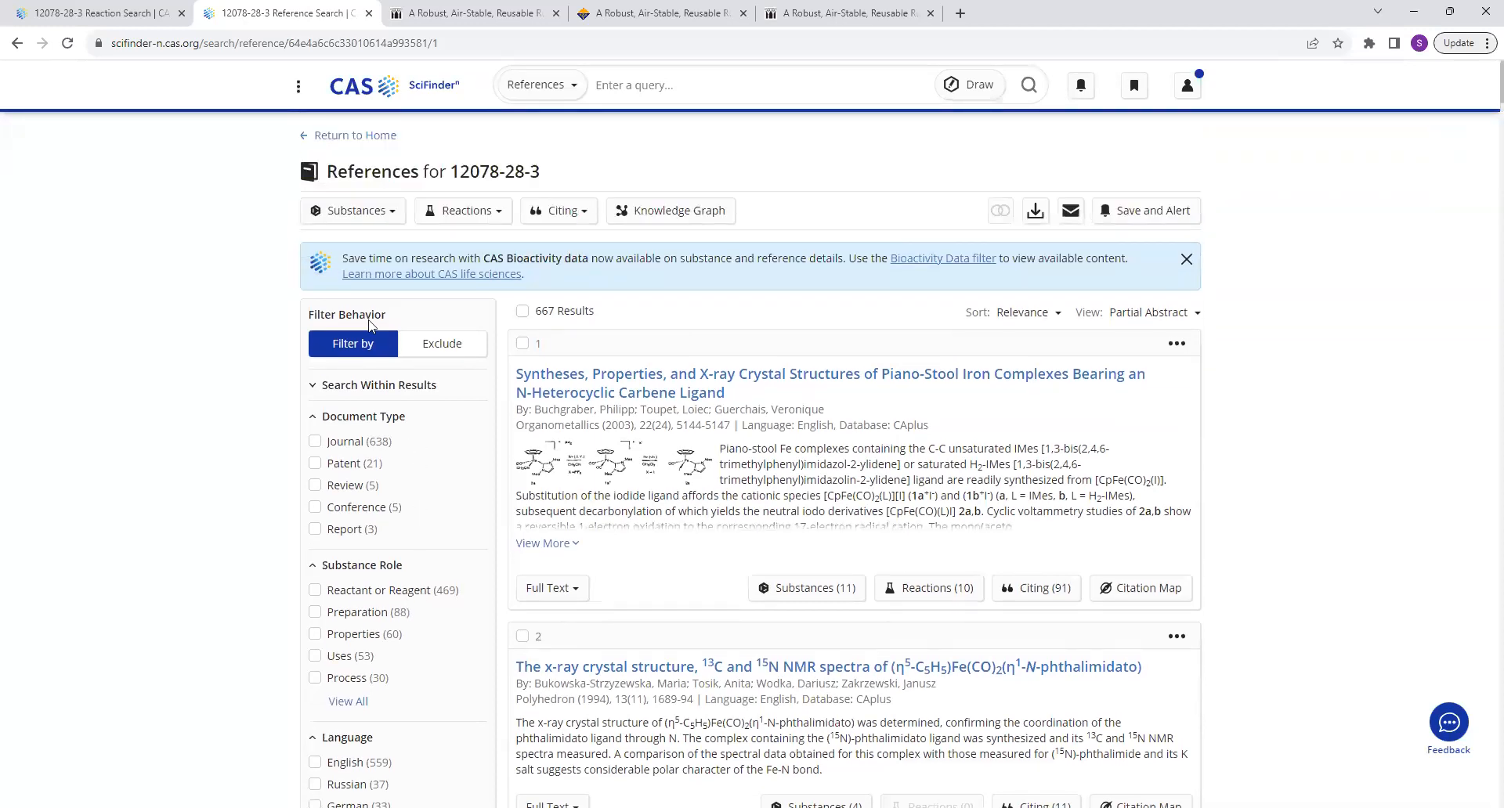
Return to the home page, start a new structure drawing, and place a benzene ring.
left_click(324, 148)
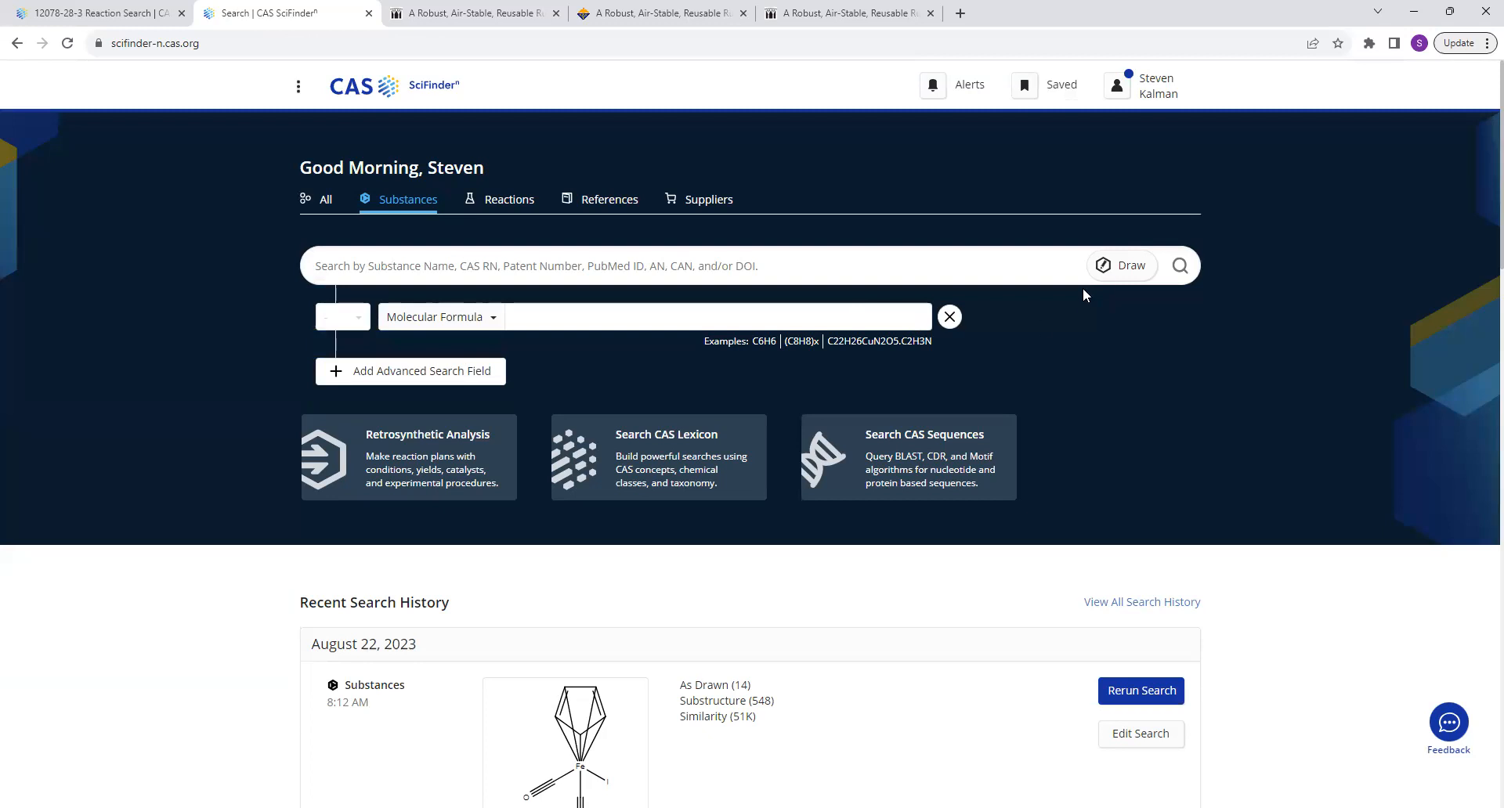
left_click(1104, 269)
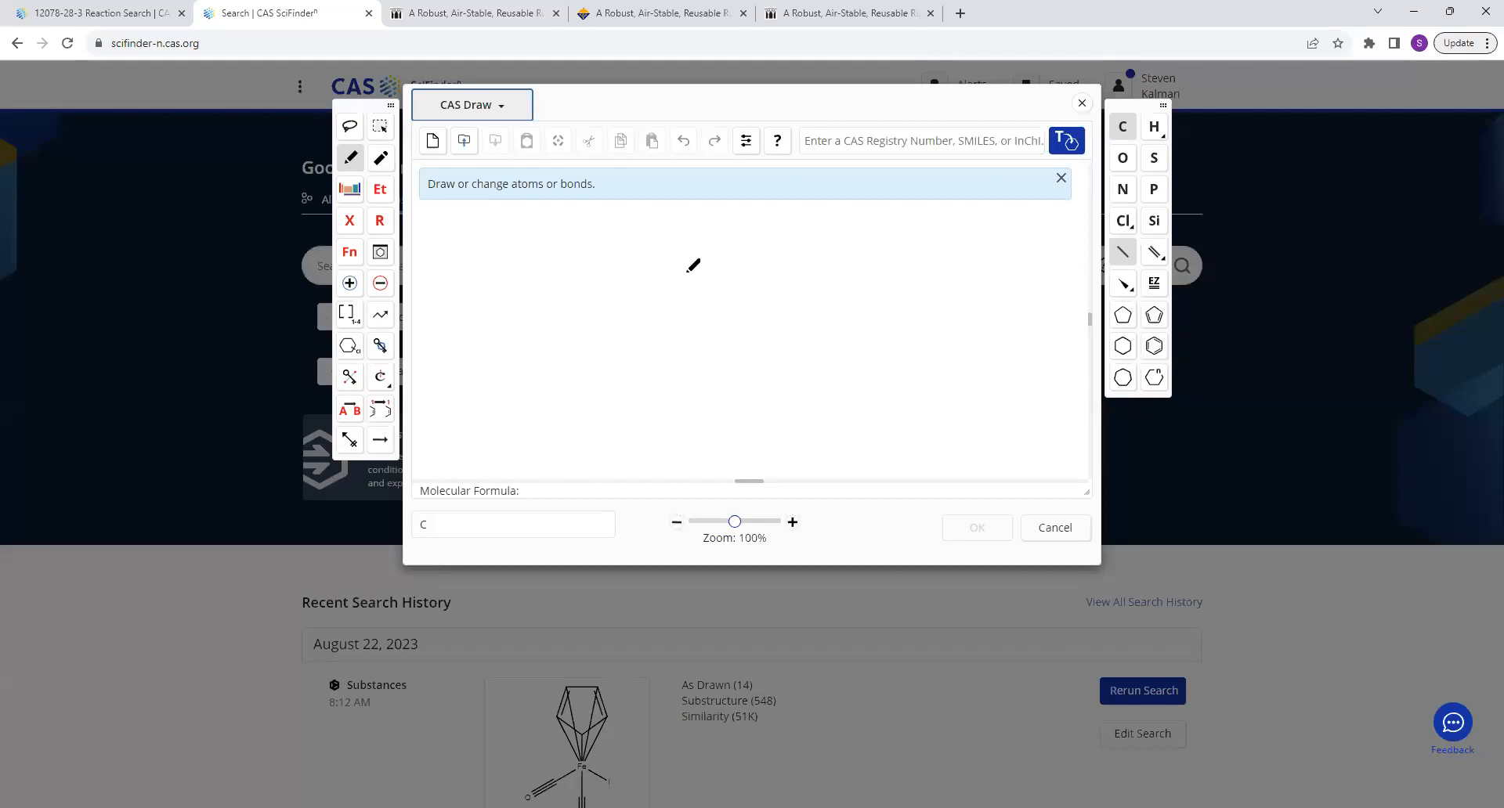
left_click(1151, 357)
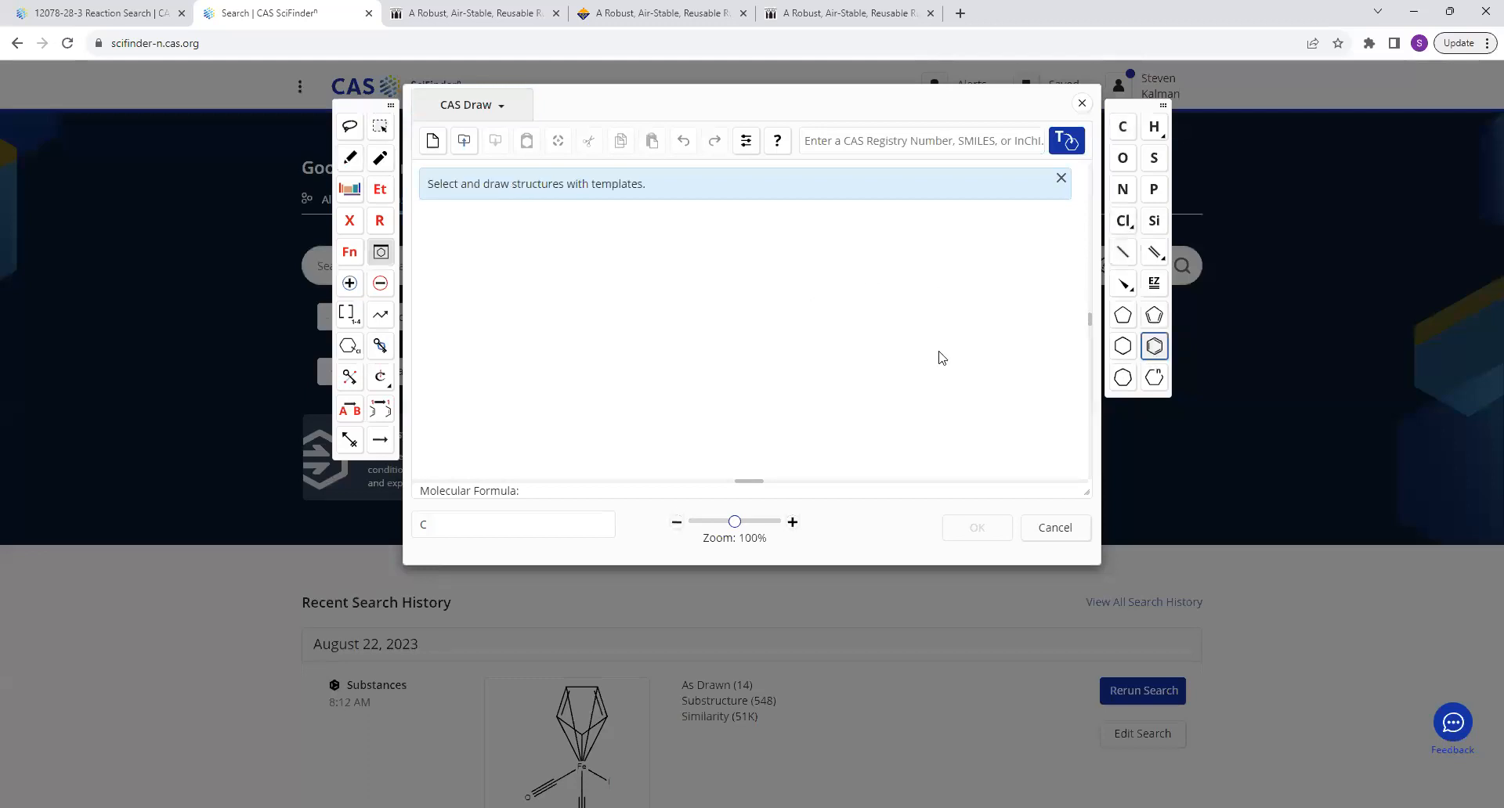
left_click(616, 280)
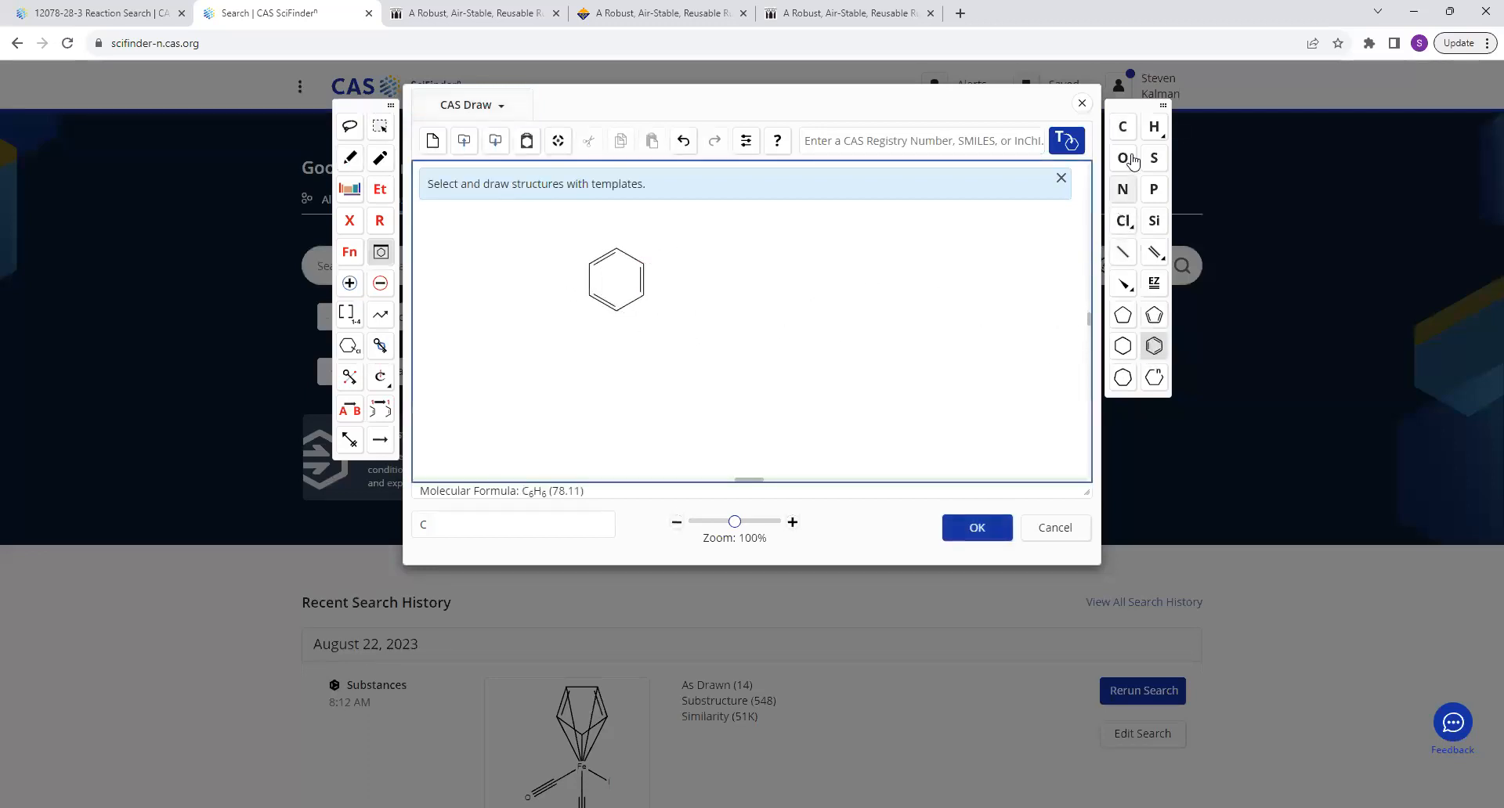
Build picolinamide from the ring by adding a carboxamide side chain and changing the adjacent ring carbon to nitrogen.
left_click(1122, 126)
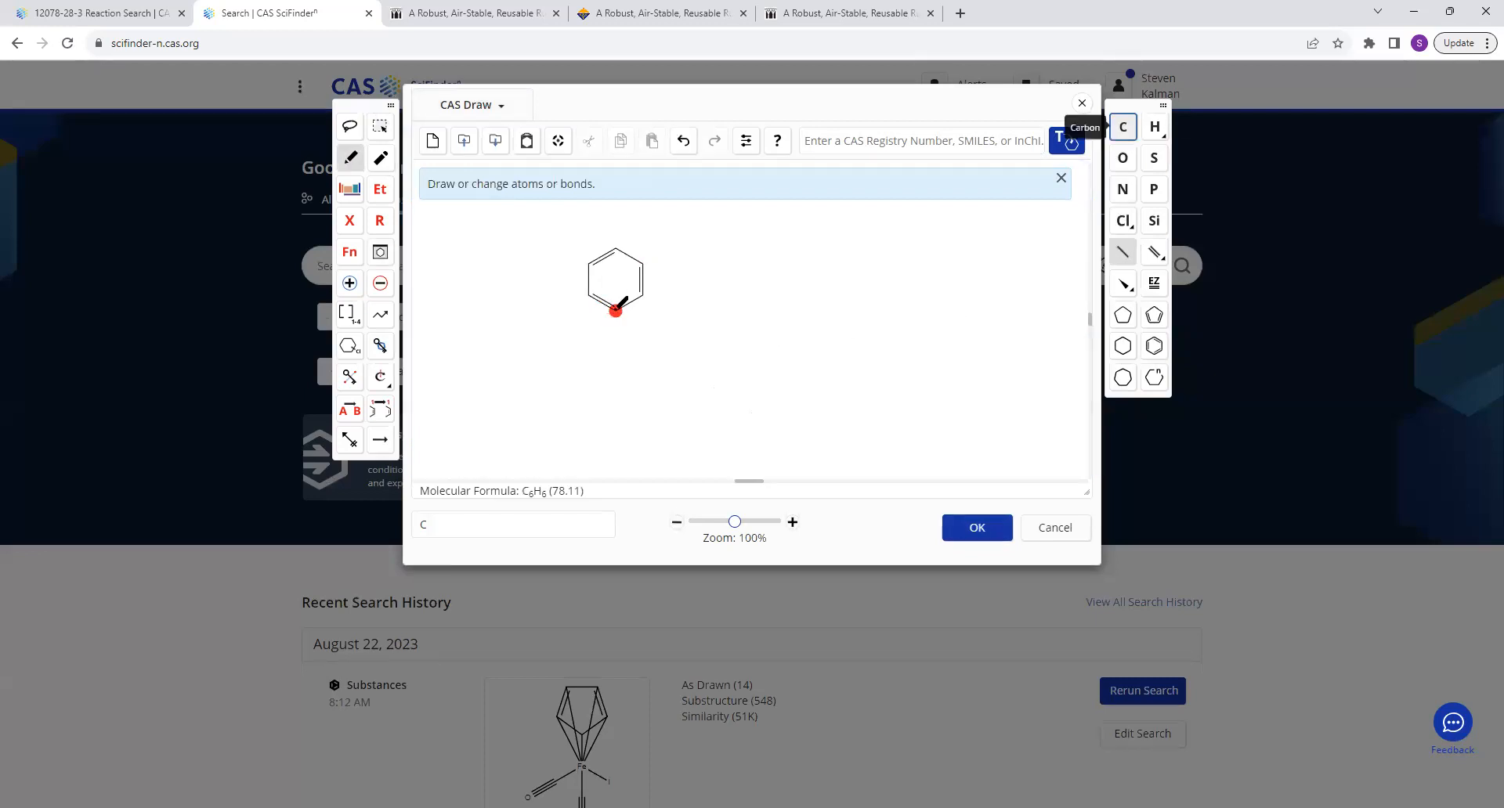
left_click(615, 309)
left_click(618, 341)
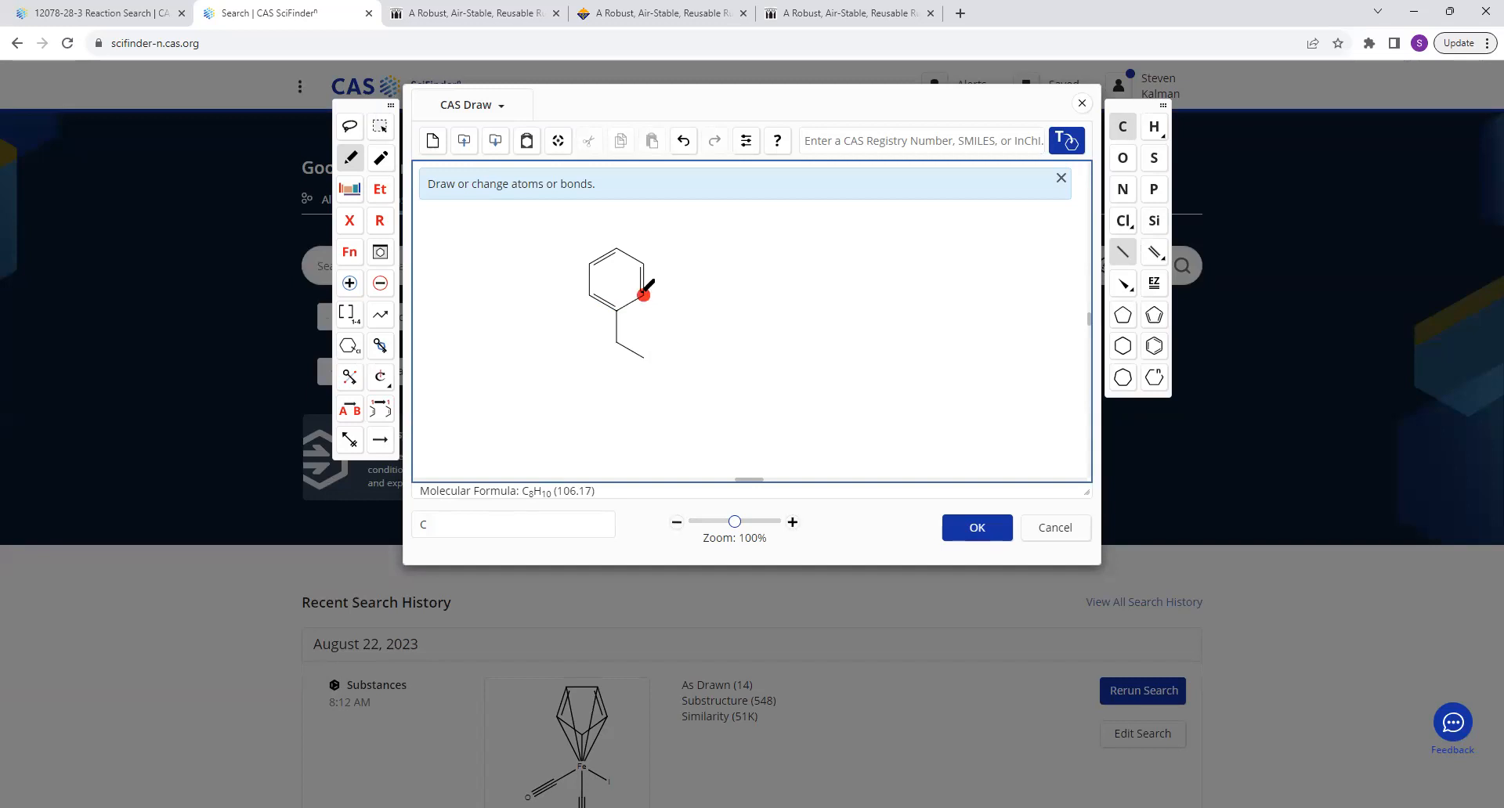
key("n")
left_click(600, 351)
key("o")
key("n")
Add an explicit hydrogen to the amide nitrogen and link both nitrogens through one bridging atom to form a five-membered ring.
left_click_drag(644, 358, 644, 388)
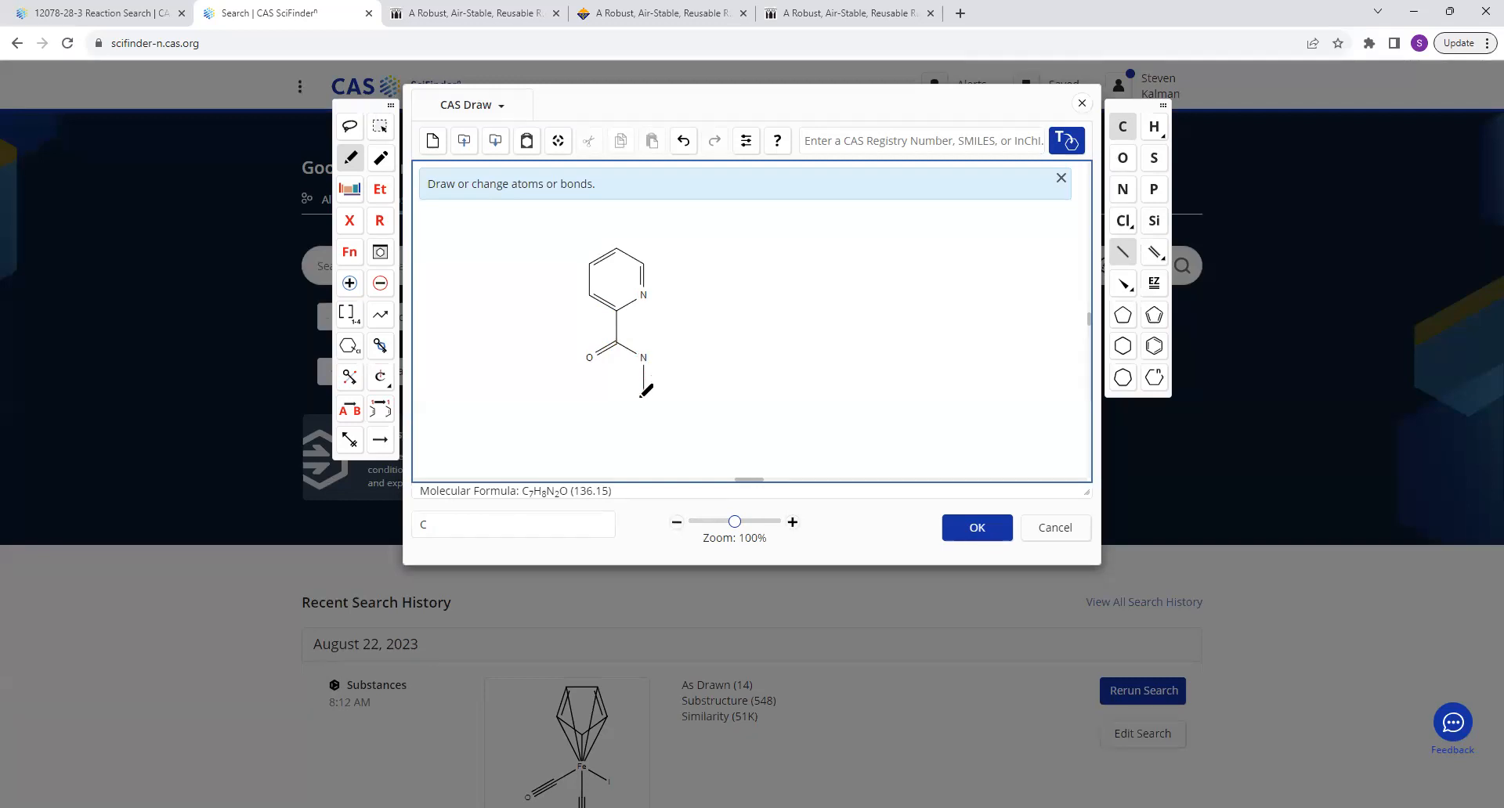
key("h")
left_click_drag(644, 294, 666, 316)
Change the bridging atom between the two nitrogens to Ru.
left_click(497, 528)
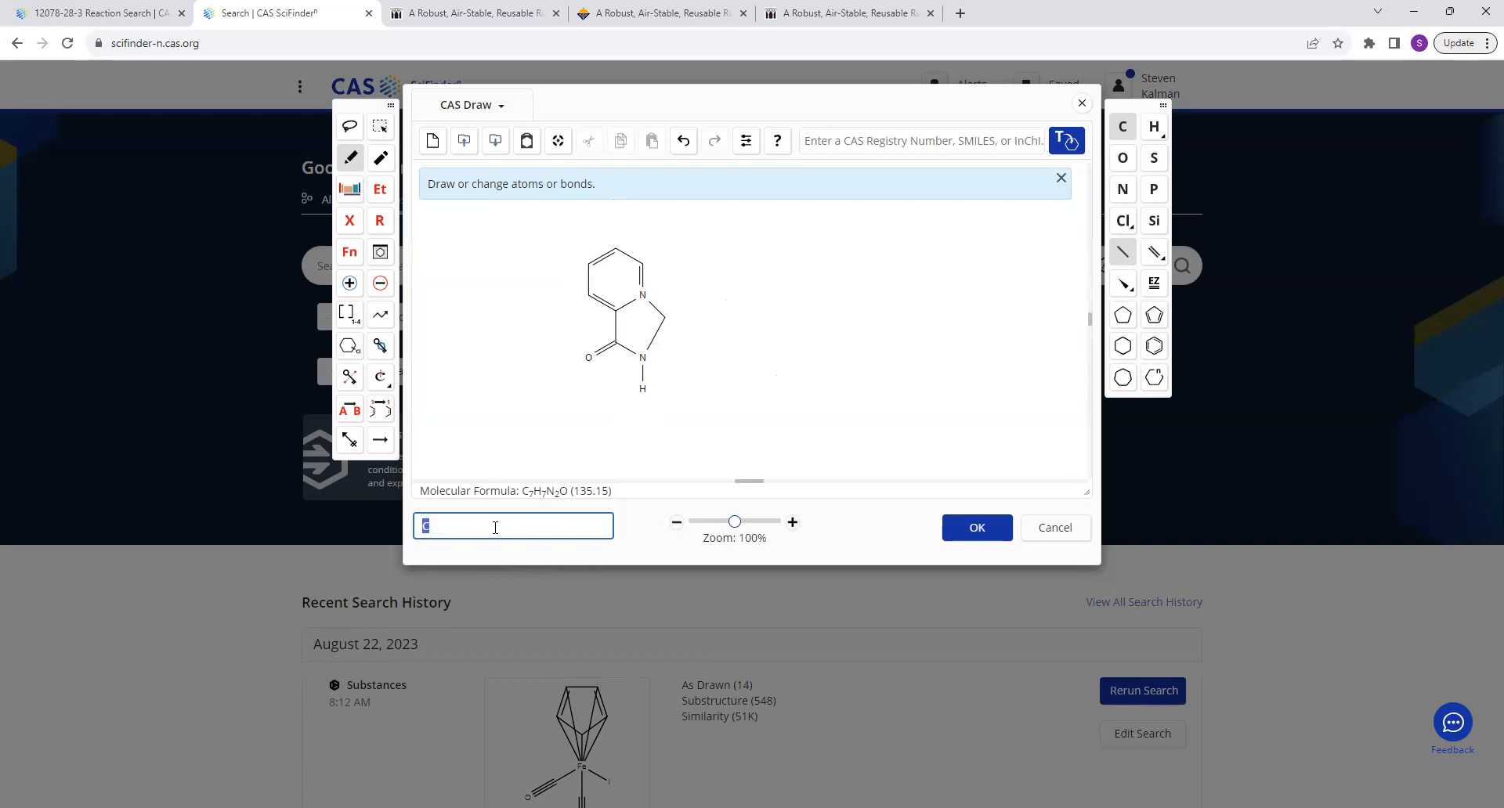
type("Ru")
left_click(665, 315)
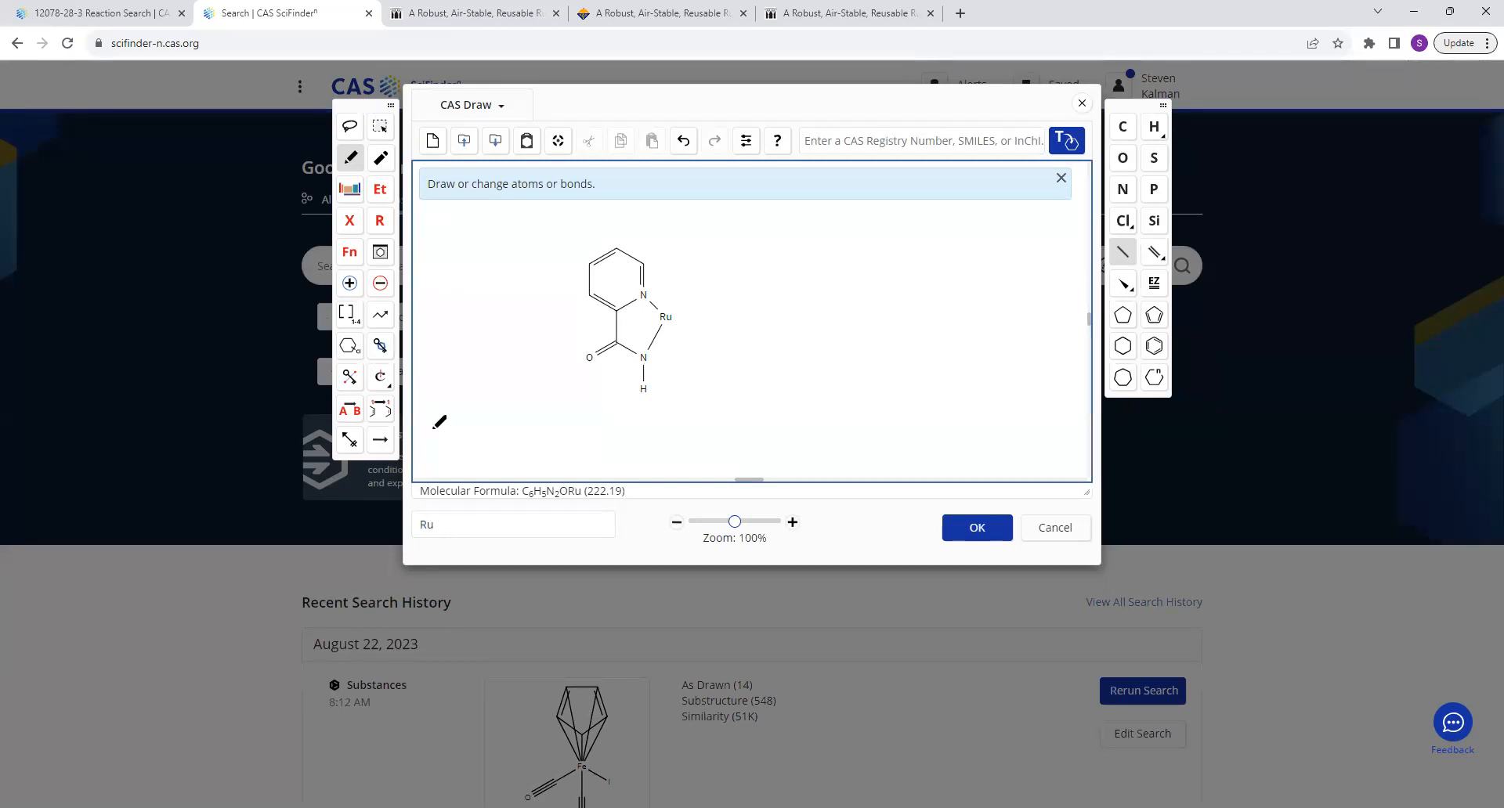
Set the bridging atom between the two nitrogens to the variable M, any metal.
left_click(350, 222)
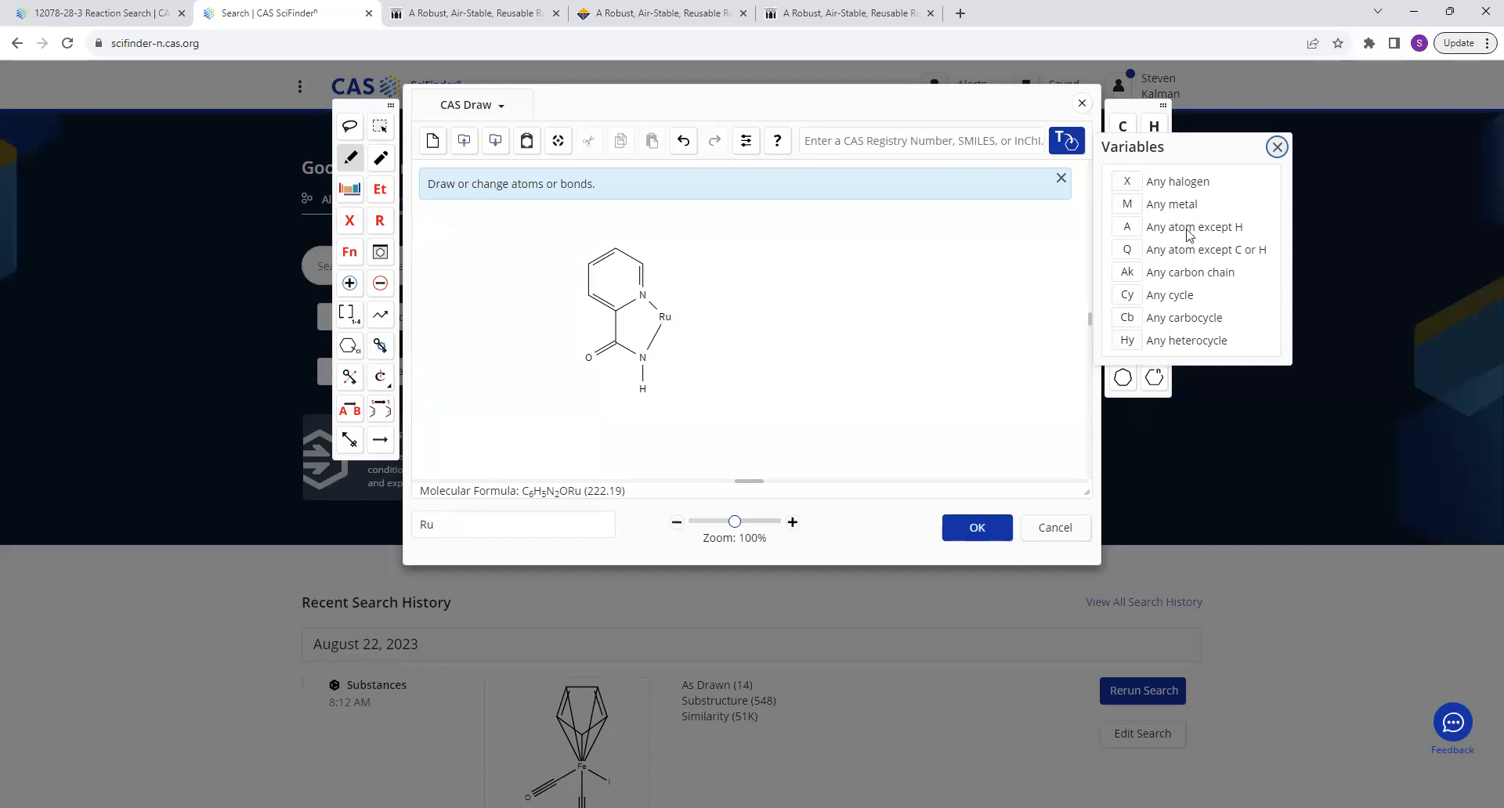
left_click(1127, 205)
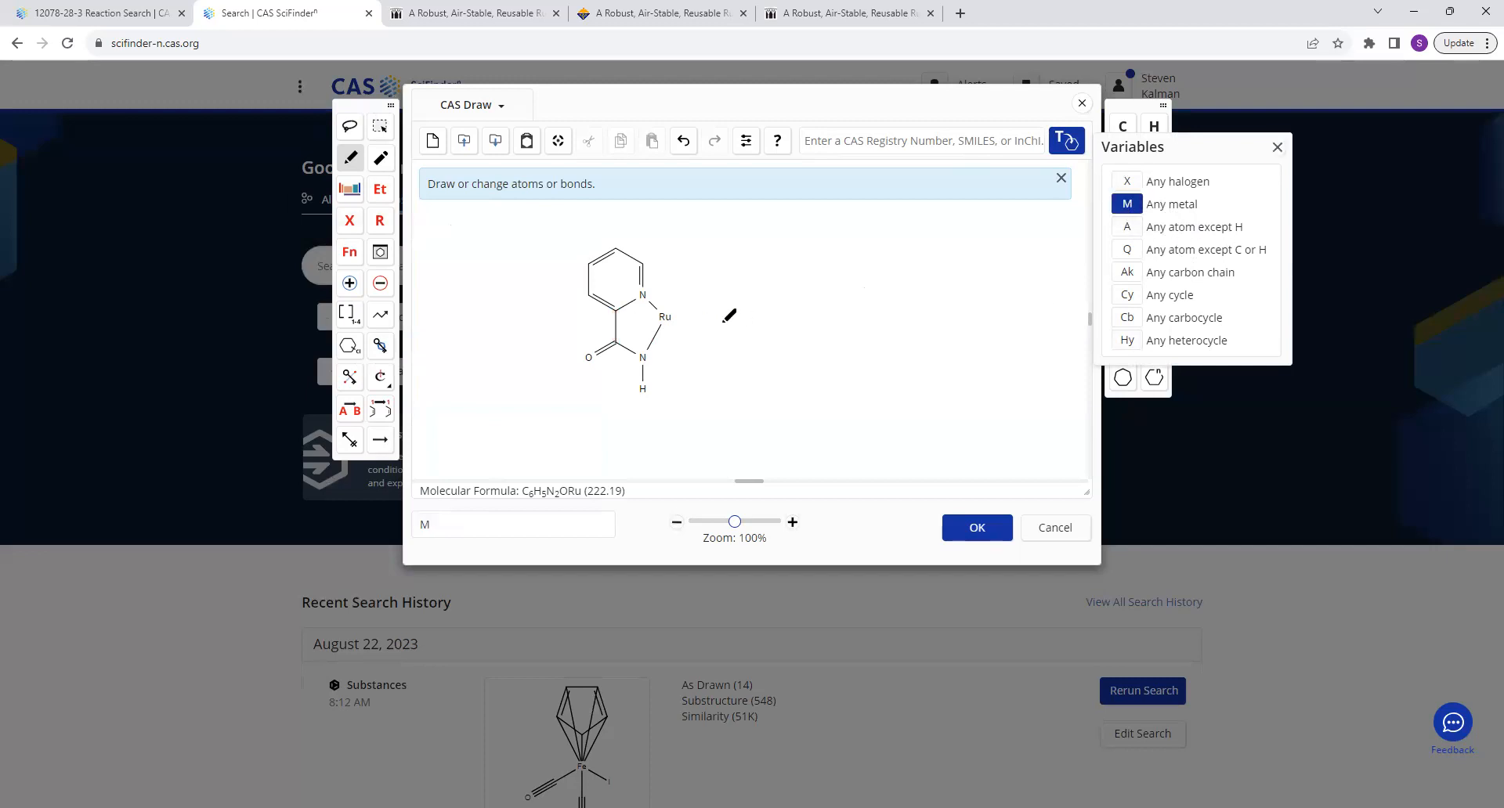
left_click(664, 316)
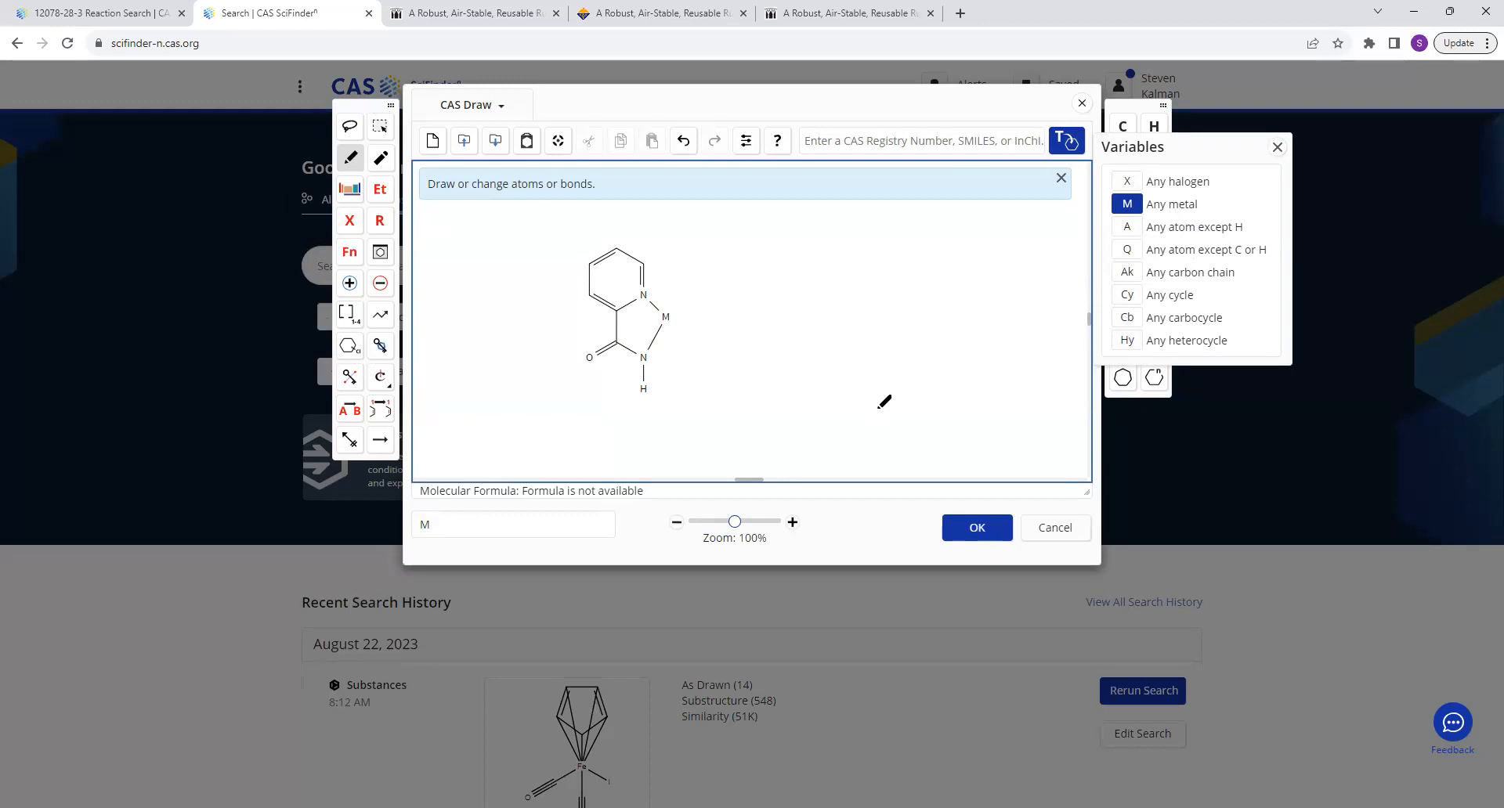
Accept the drawn picolinamide metal complex, run a substance search for it, and browse the as-drawn matches.
left_click(975, 530)
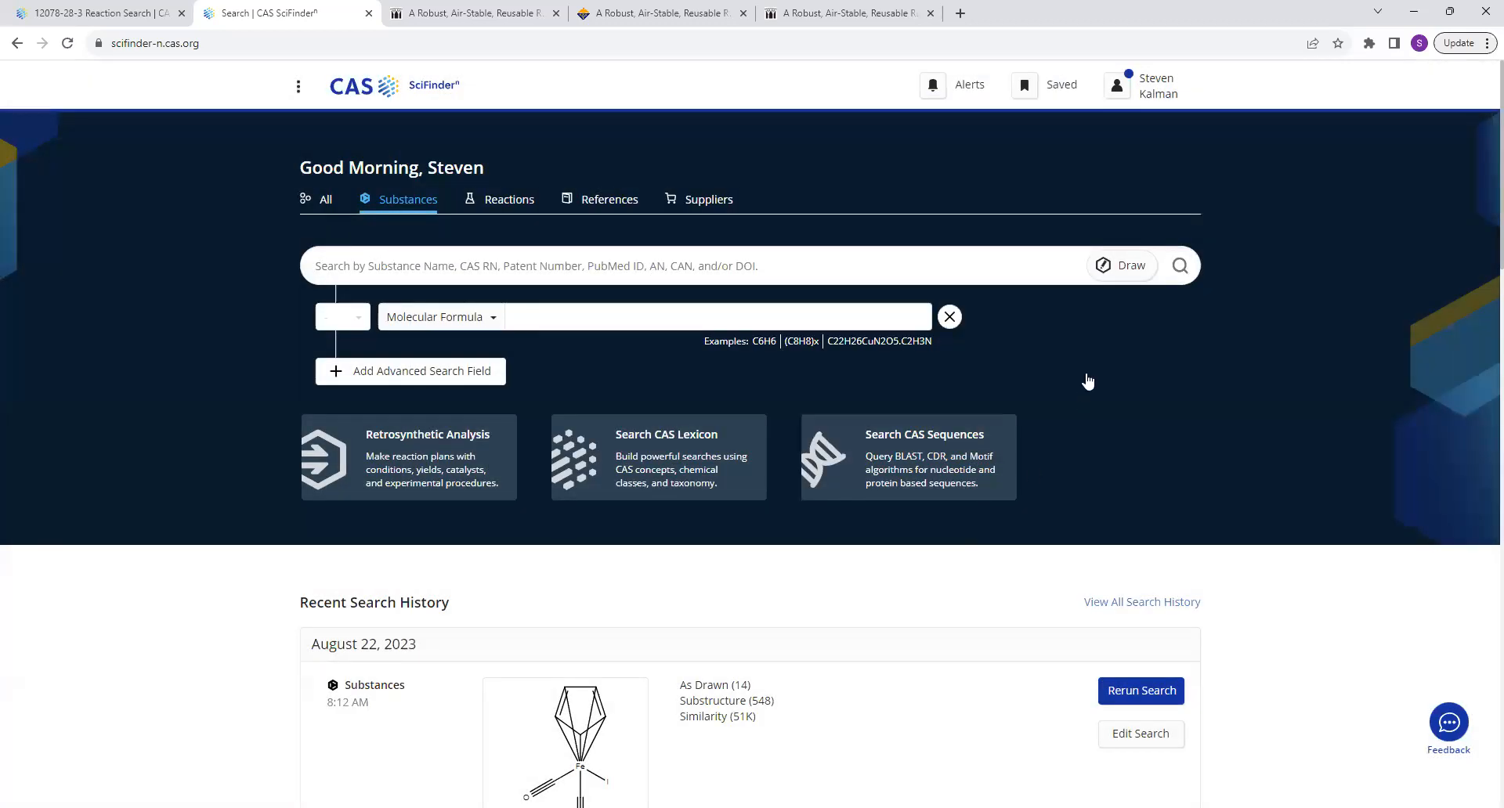
left_click(1184, 270)
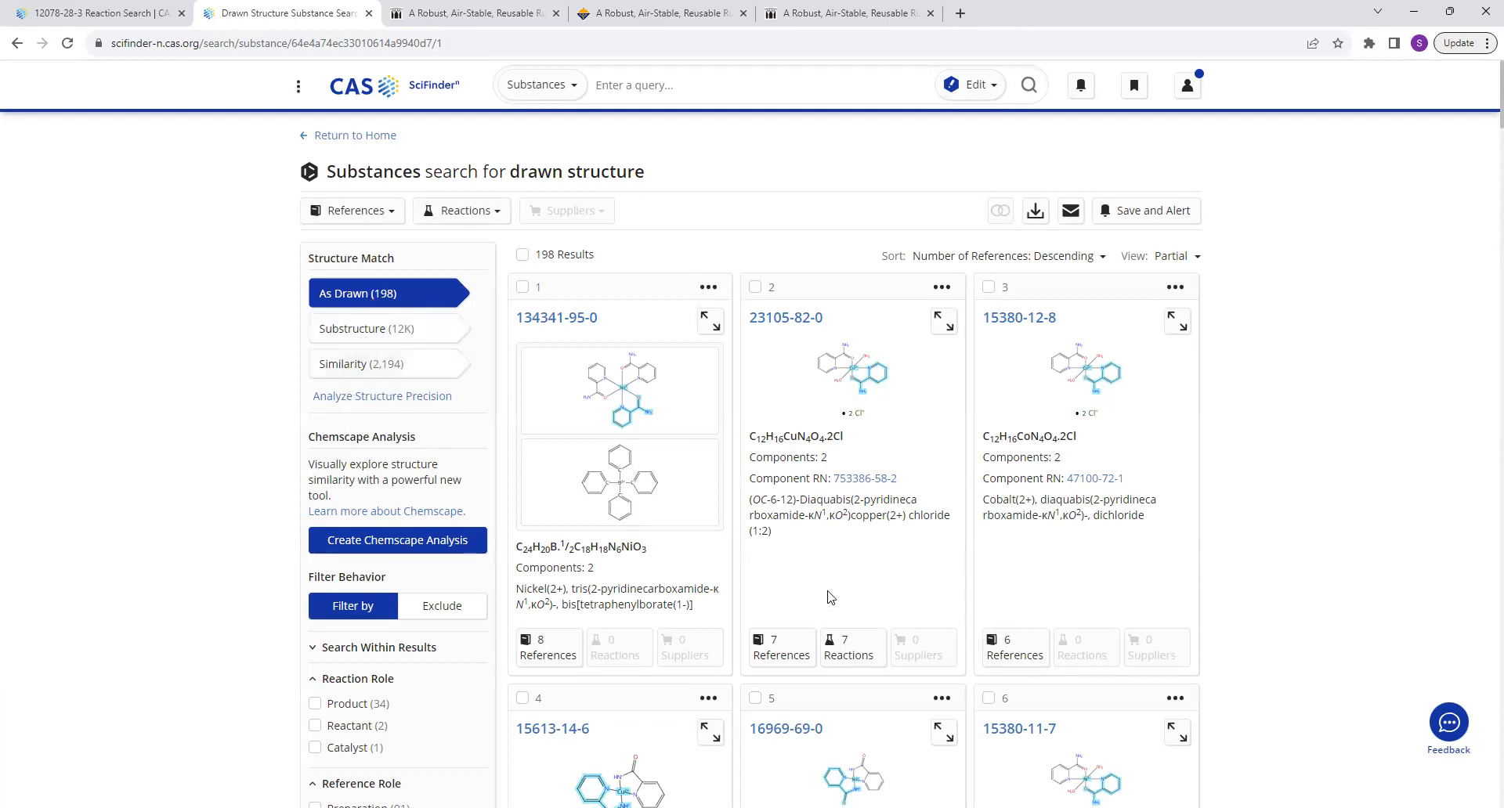
scroll(830, 597, "down", 1)
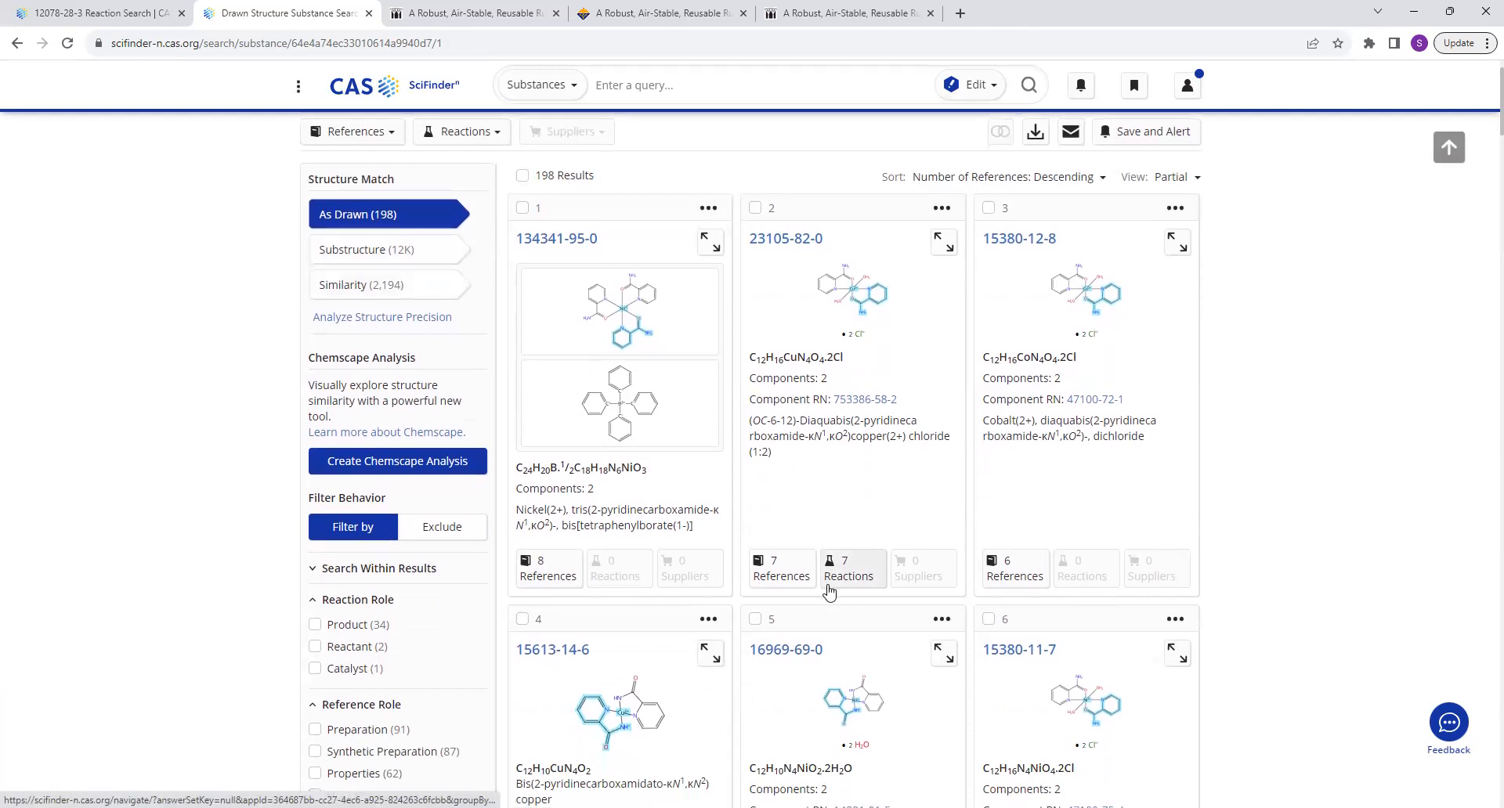
scroll(830, 593, "down", 2)
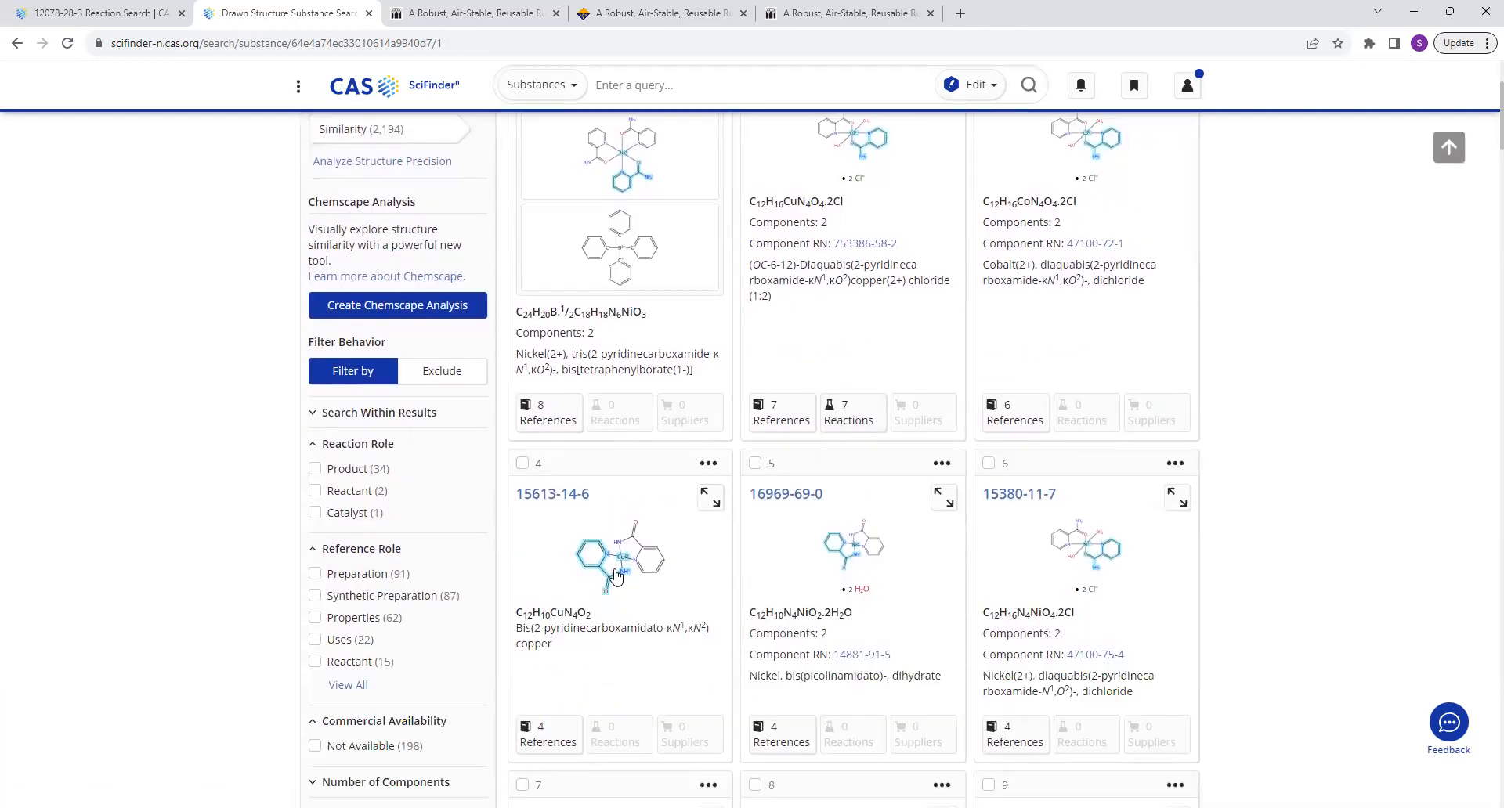
scroll(616, 576, "down", 1)
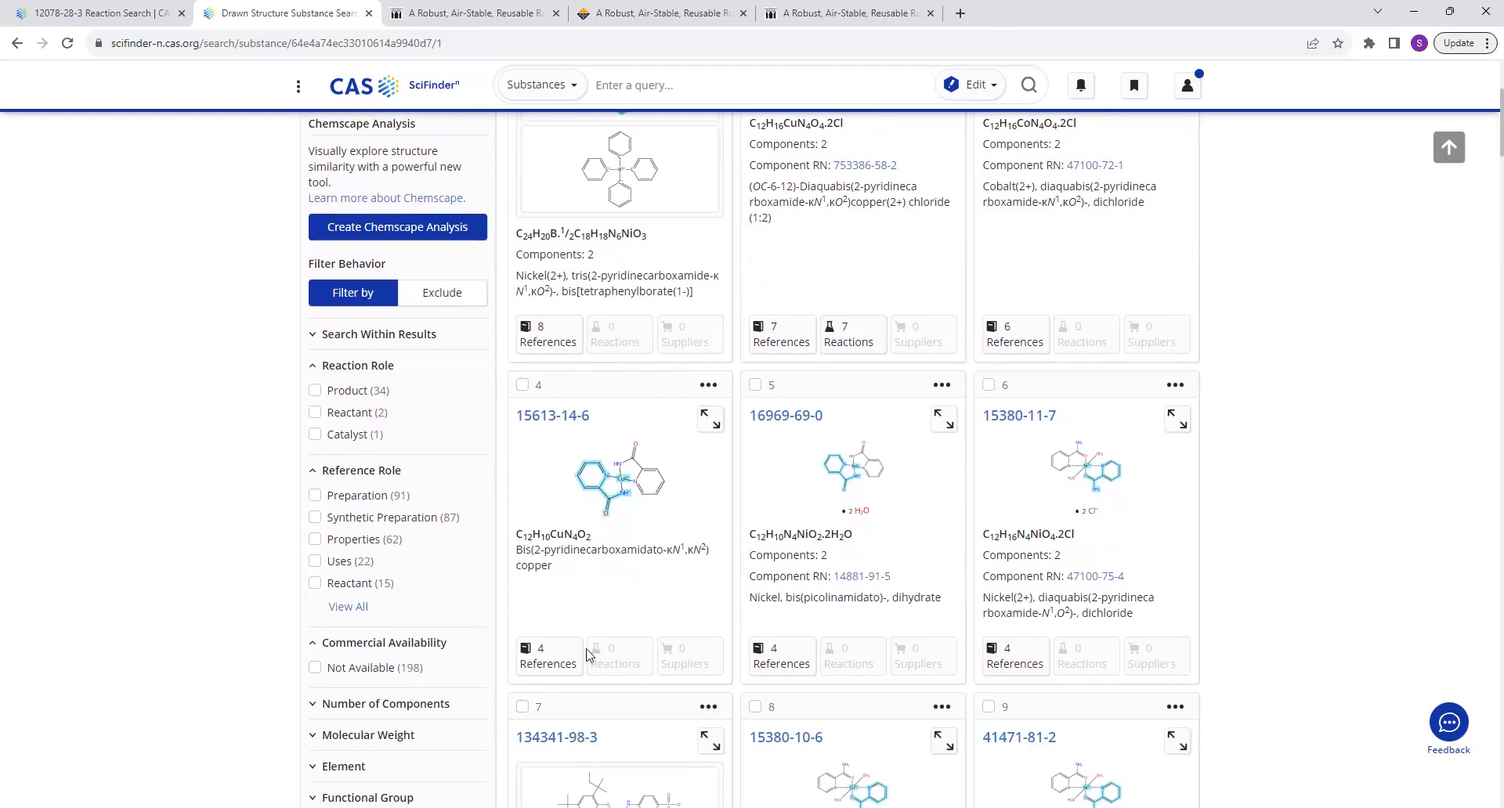
scroll(643, 476, "down", 8)
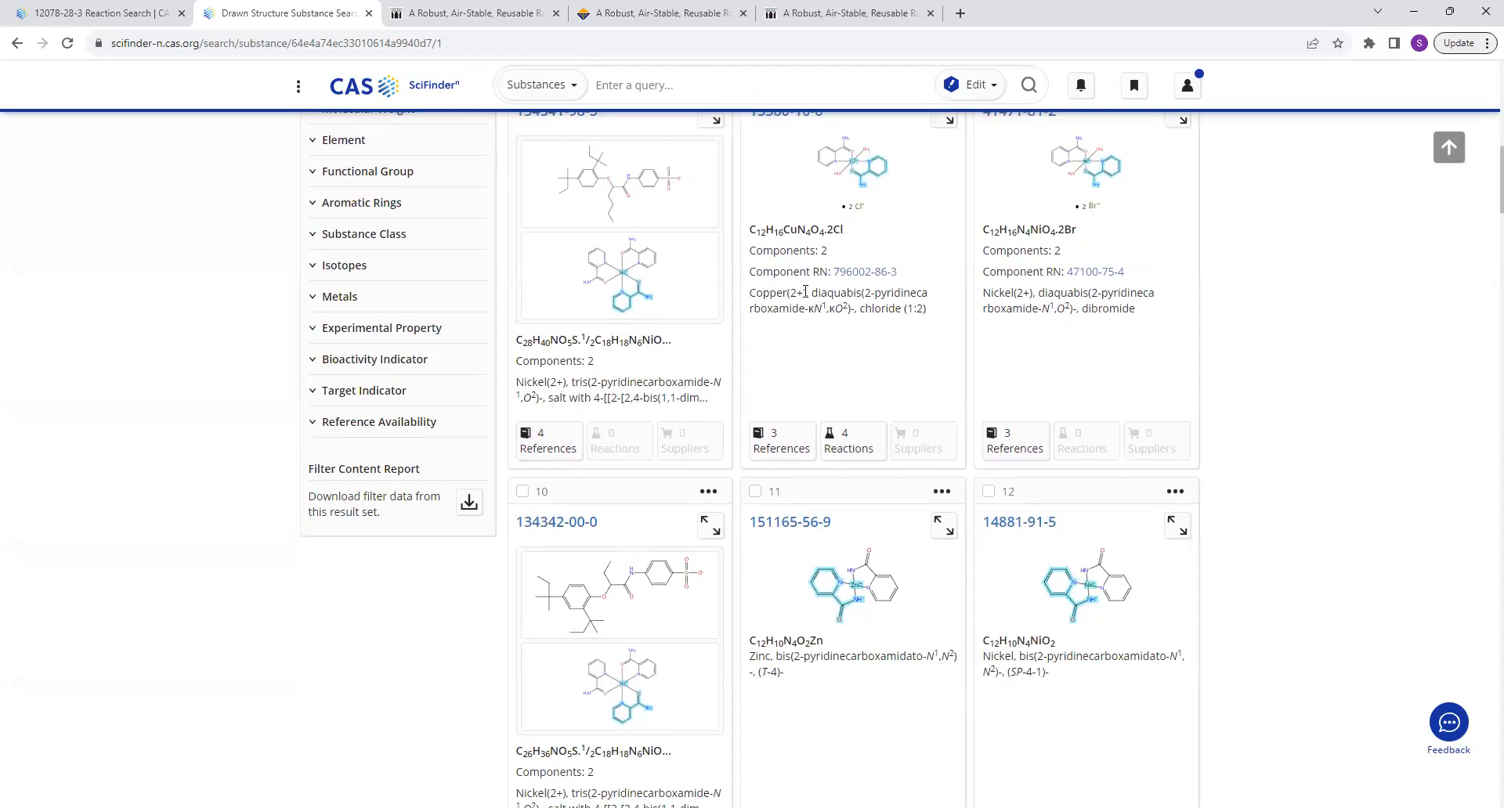
scroll(805, 291, "up", 2)
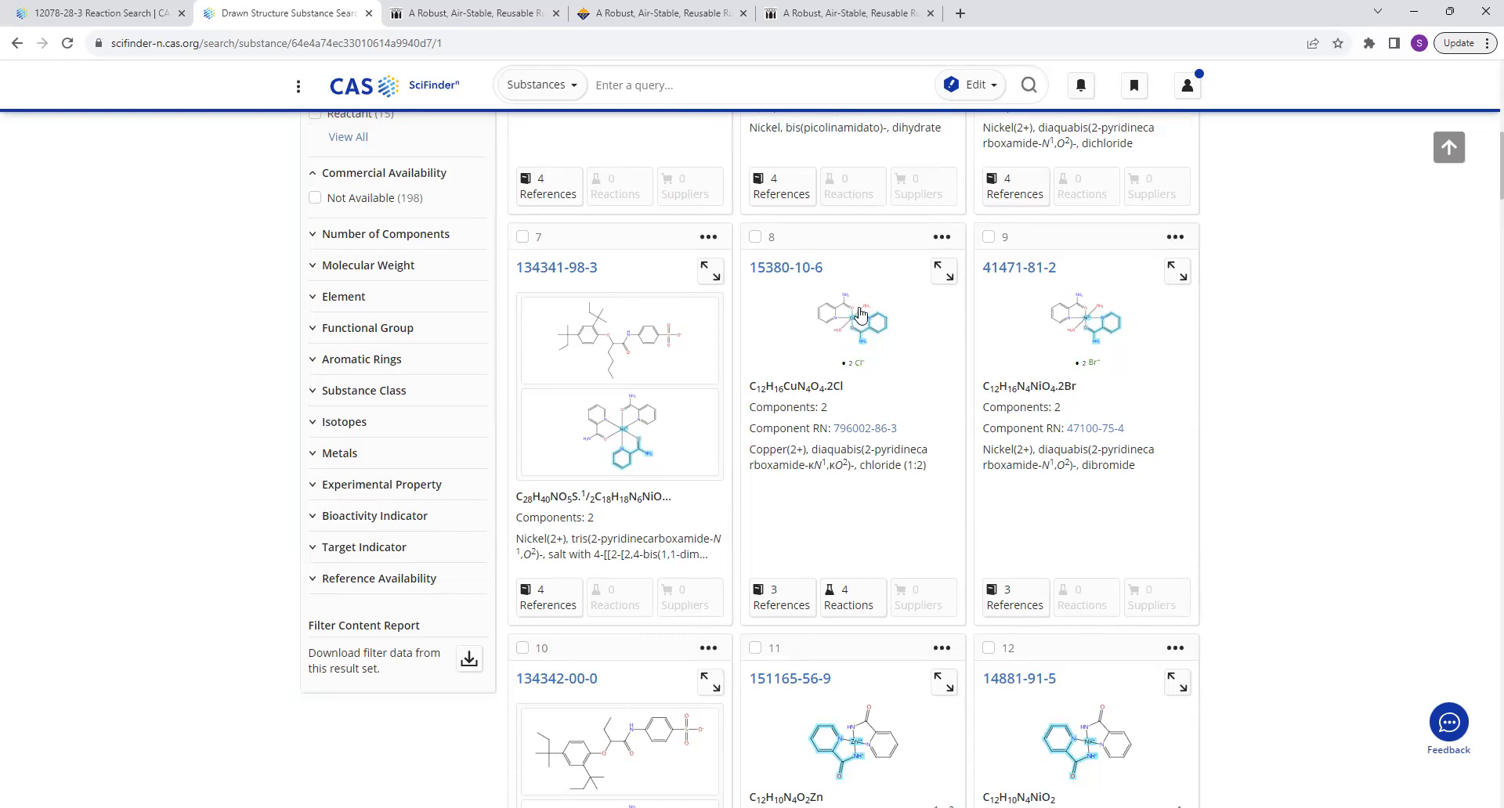
Open the details of copper complex 15380-10-6, dismiss its enlarged structure view, and look over the available data sections.
left_click(852, 322)
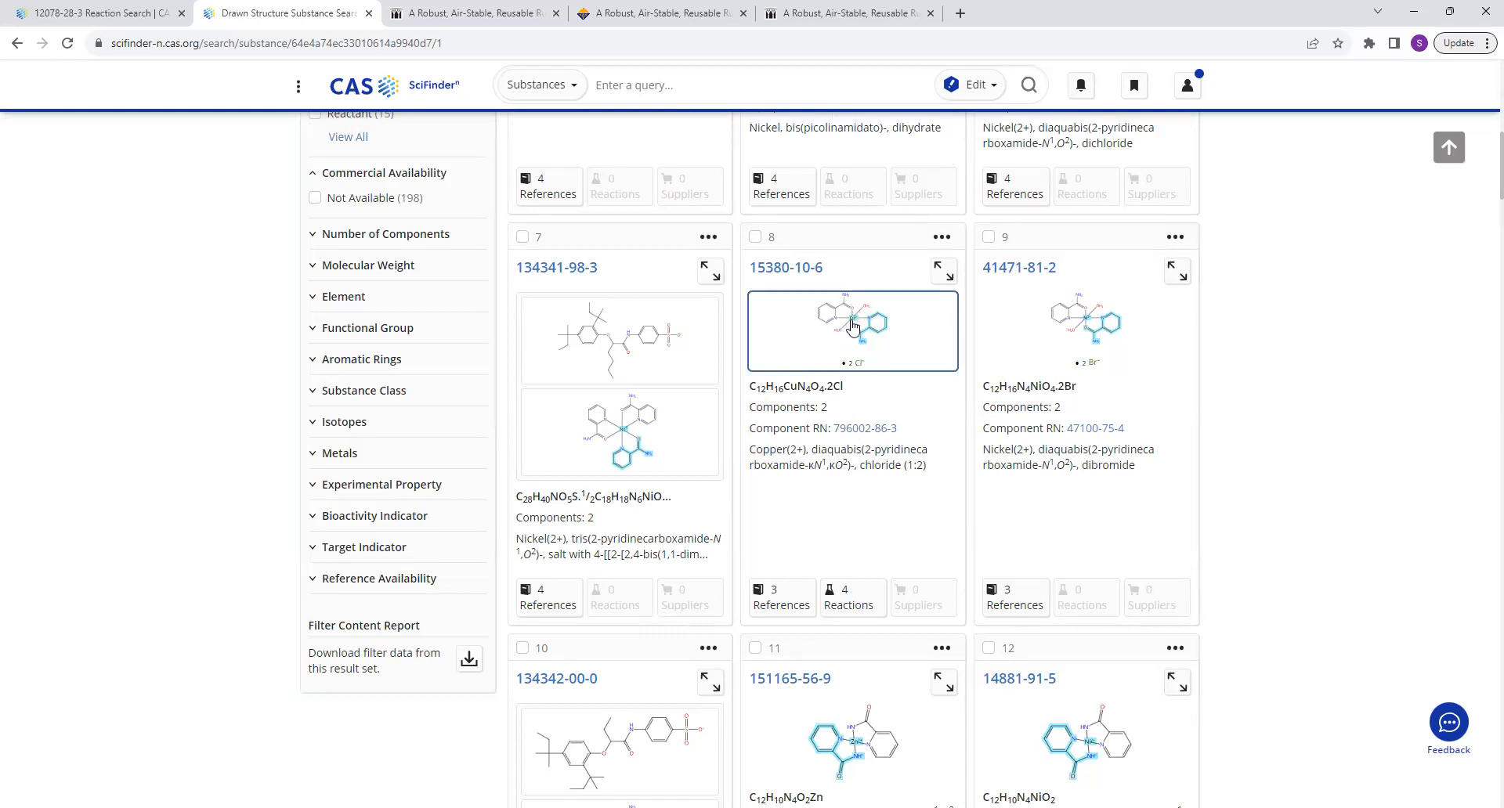
left_click(811, 271)
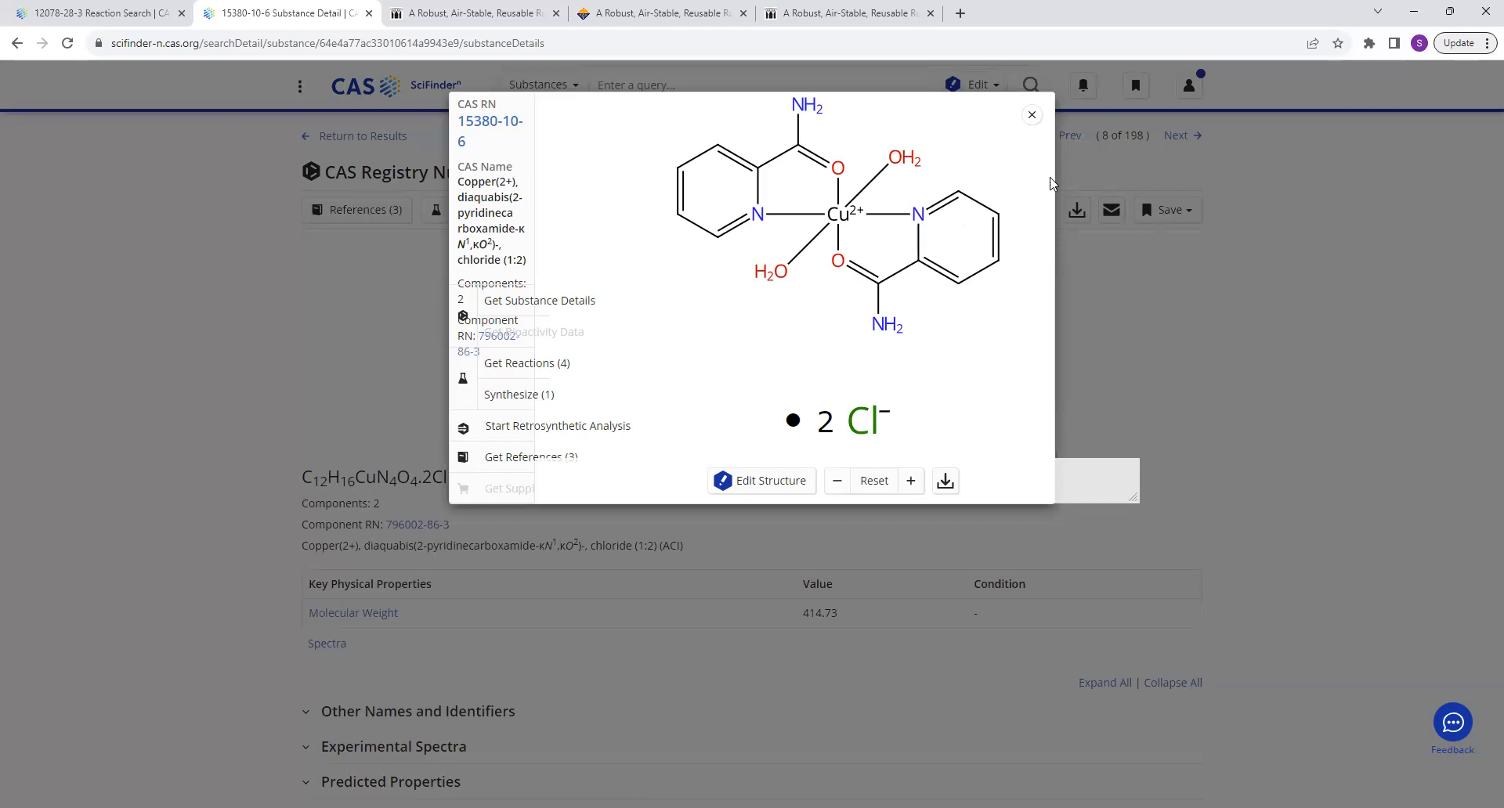
left_click(1032, 115)
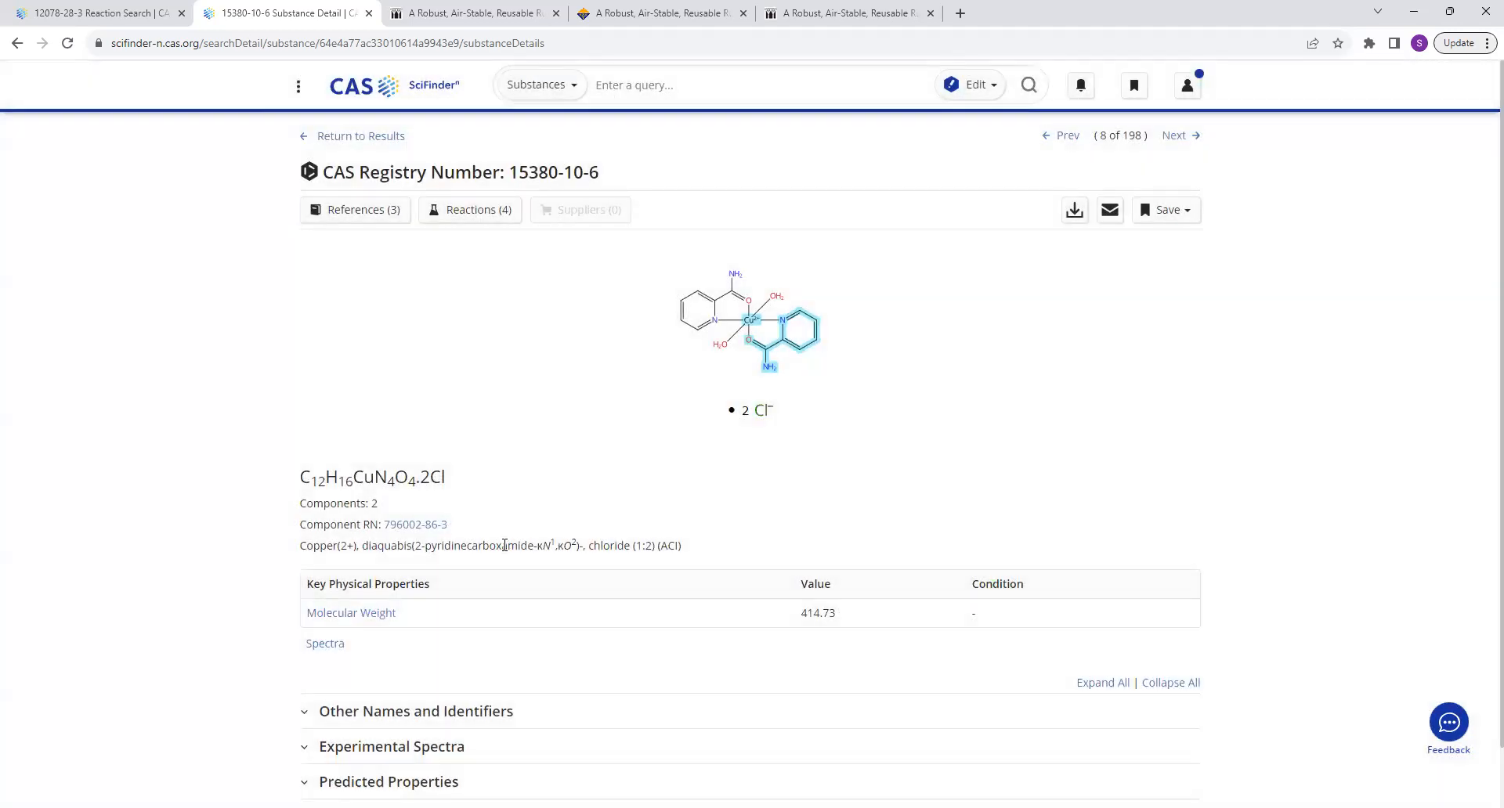
scroll(503, 545, "down", 1)
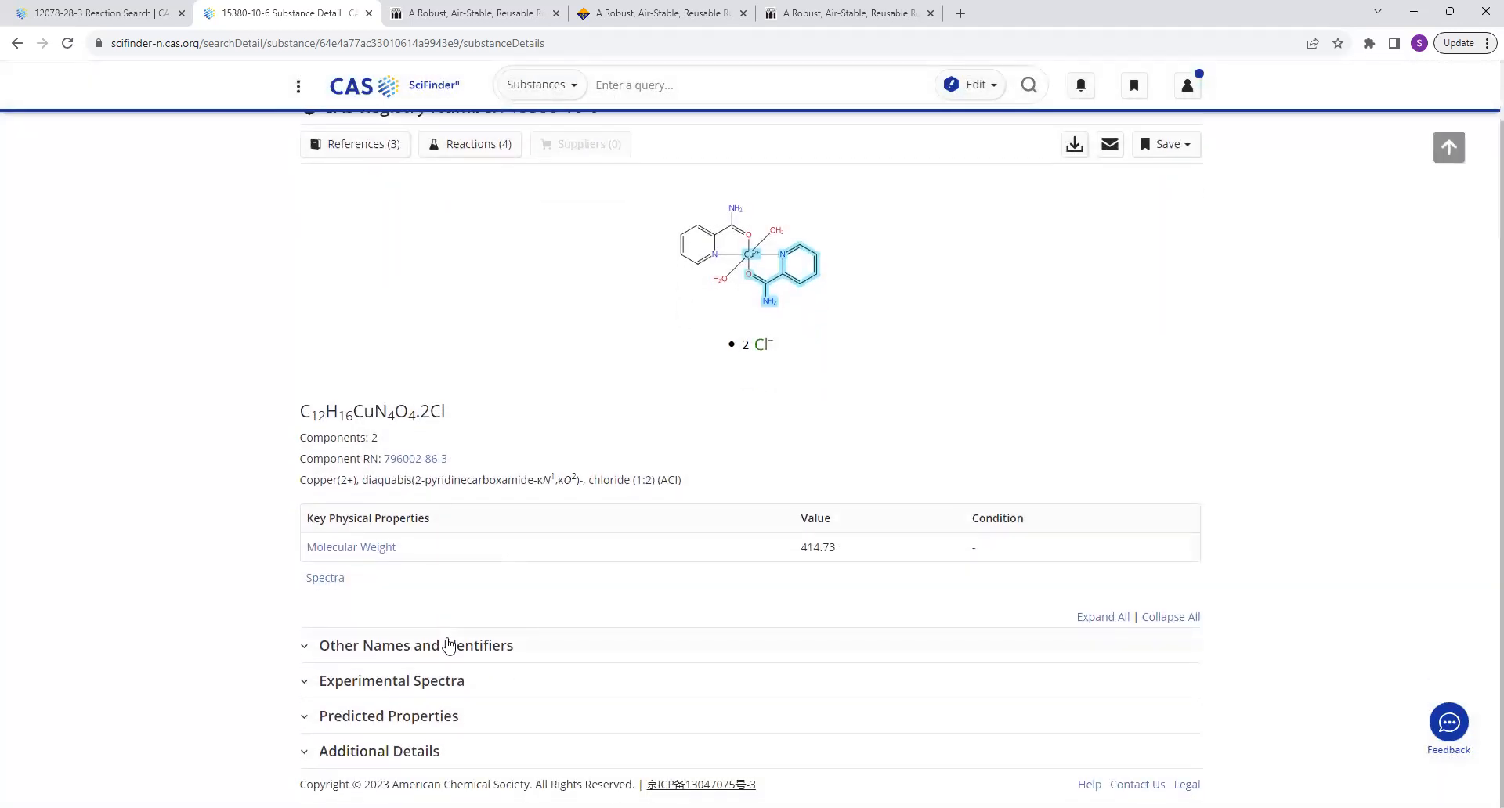
scroll(448, 644, "up", 1)
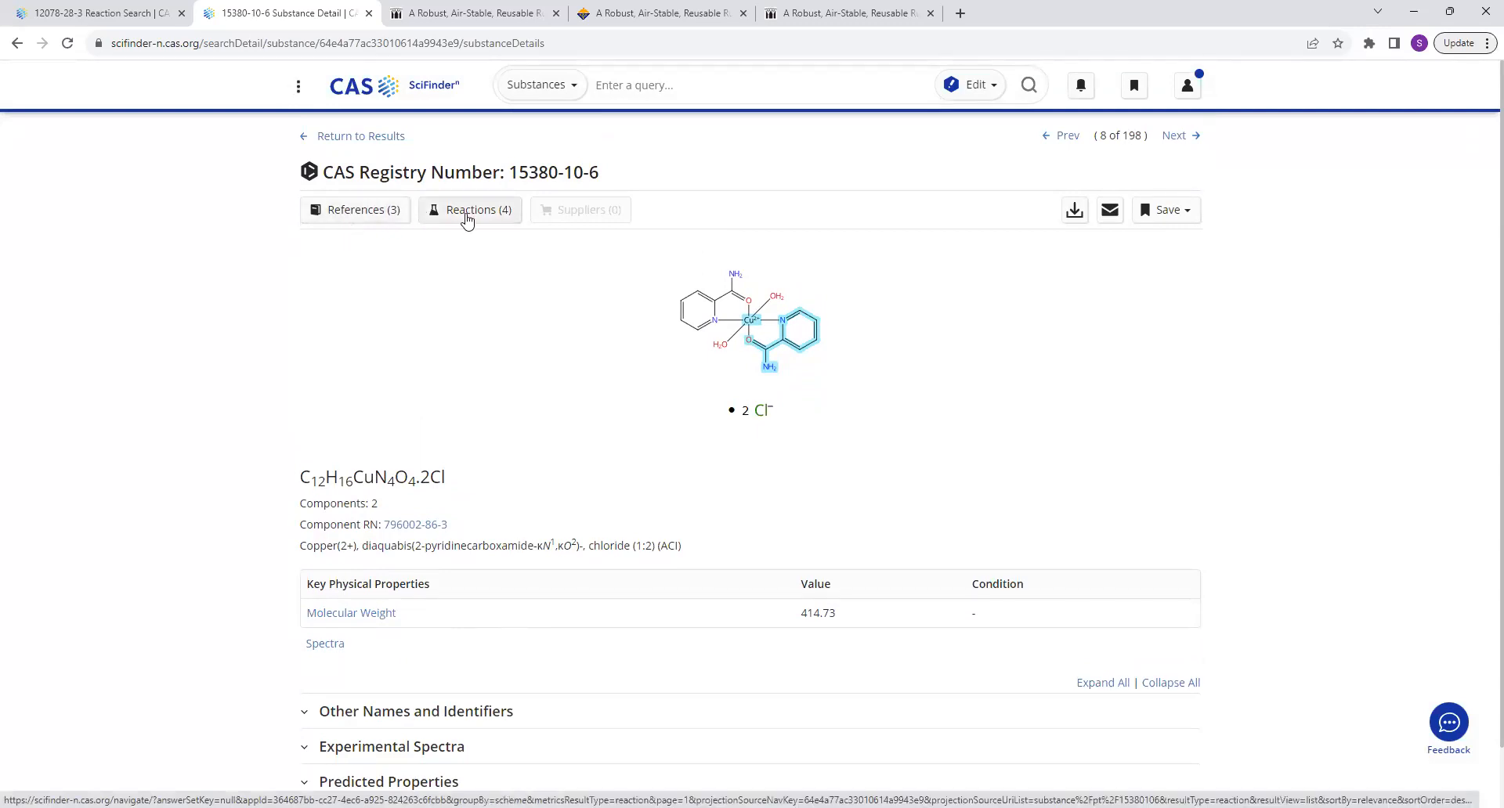
scroll(454, 634, "down", 1)
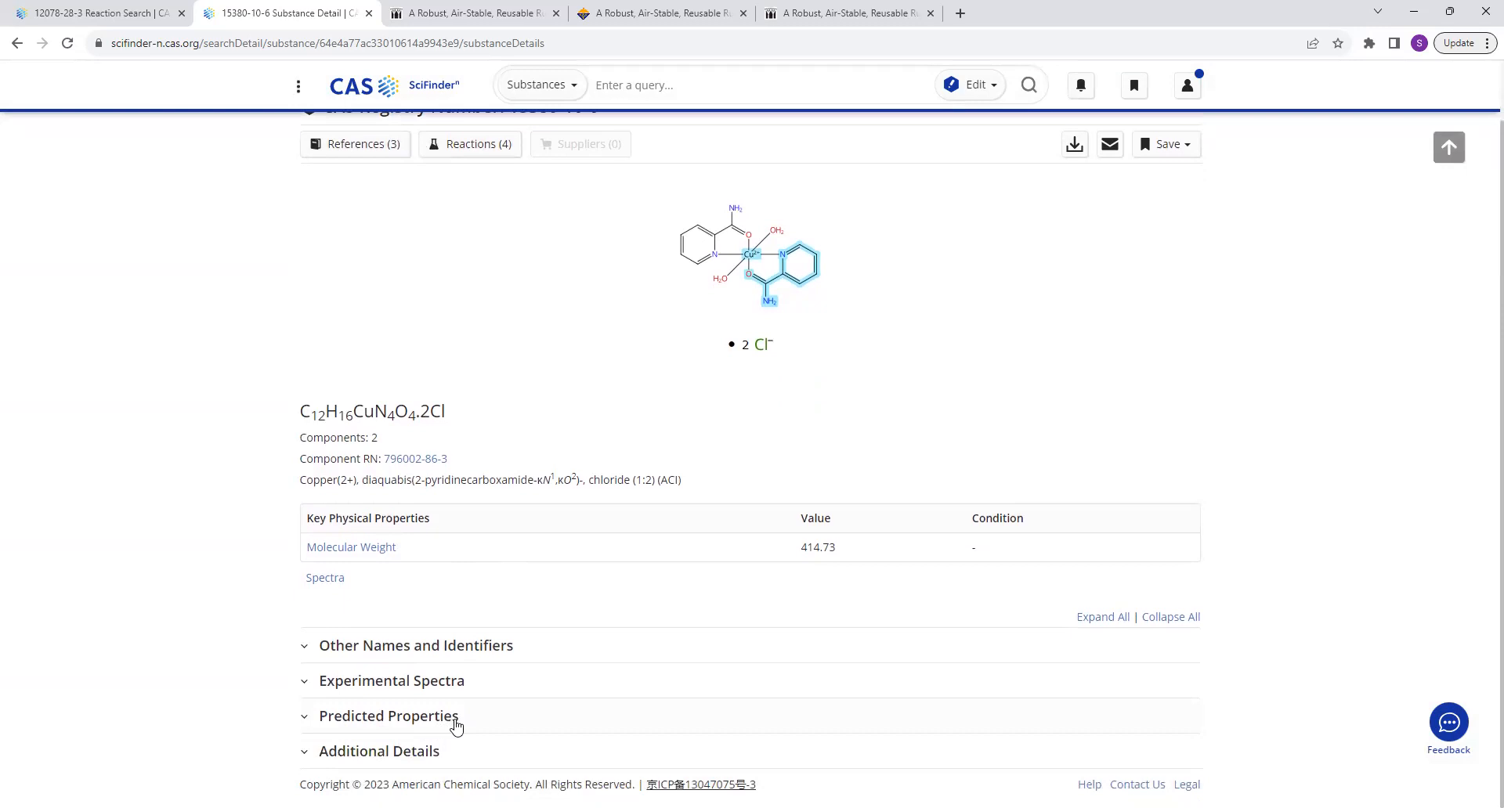
Expand the copper complex's experimental spectra to examine the IR entry and its source, and return to the substance results.
left_click(456, 682)
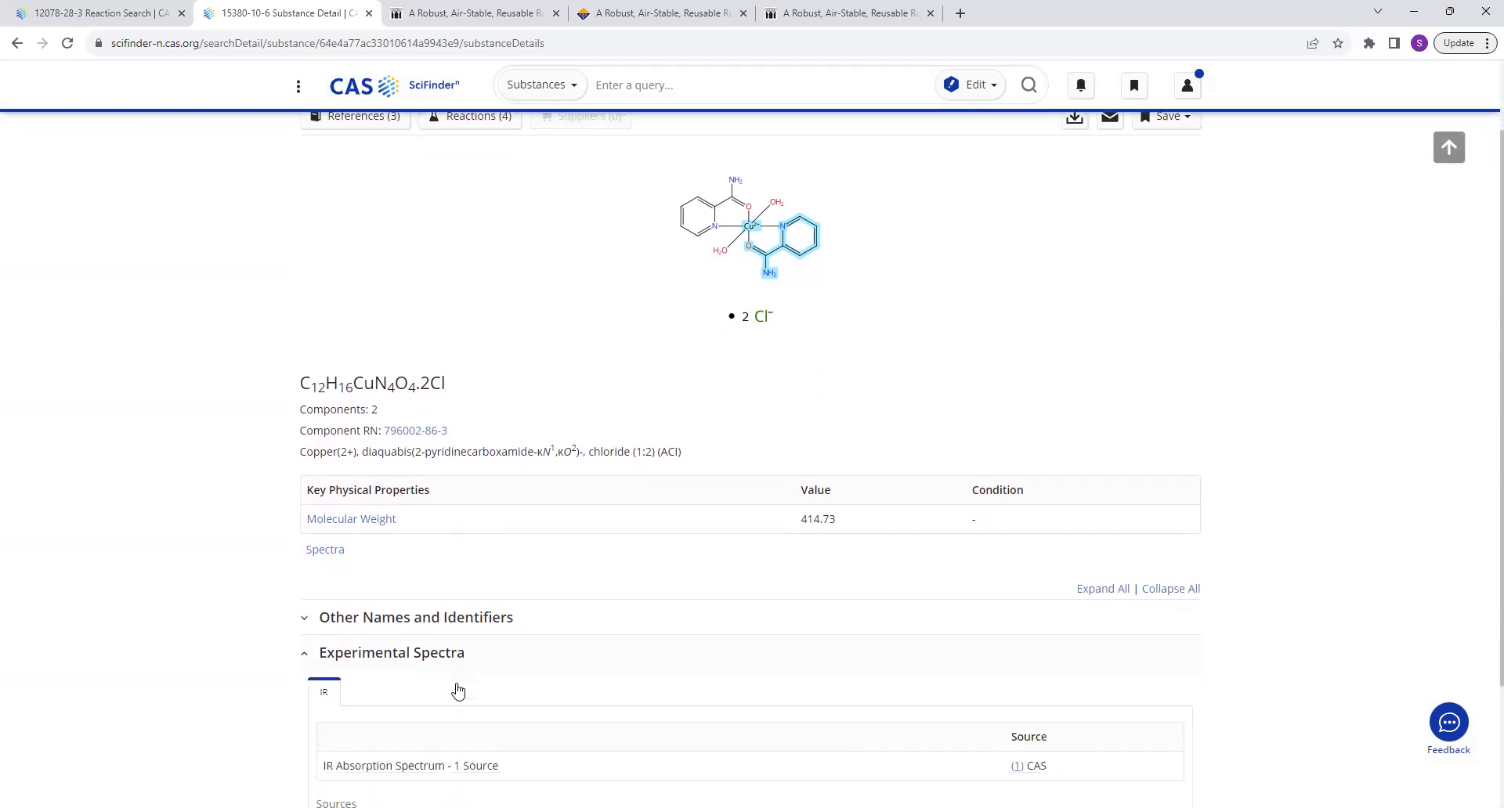
scroll(458, 689, "down", 2)
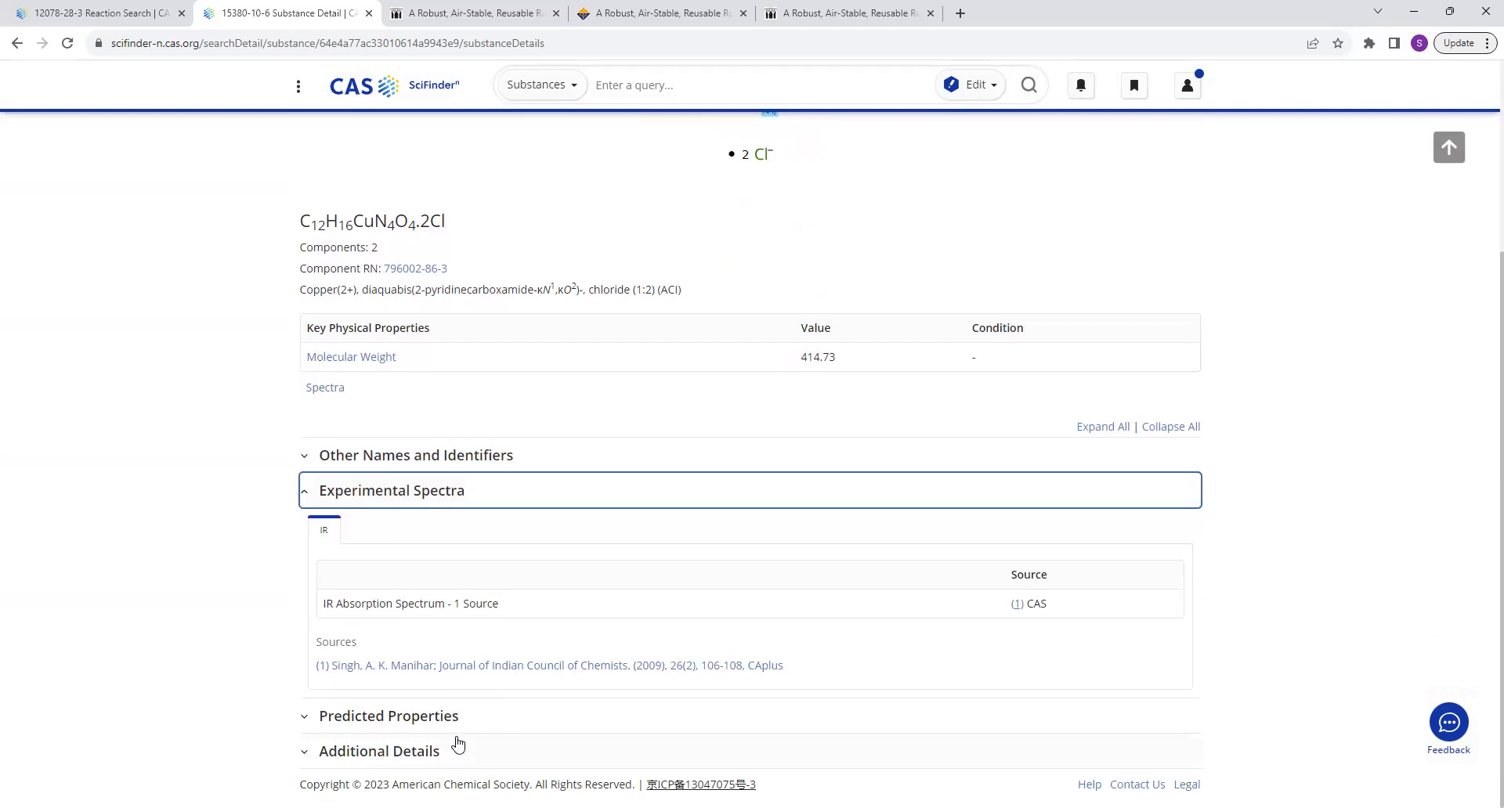
scroll(458, 743, "up", 3)
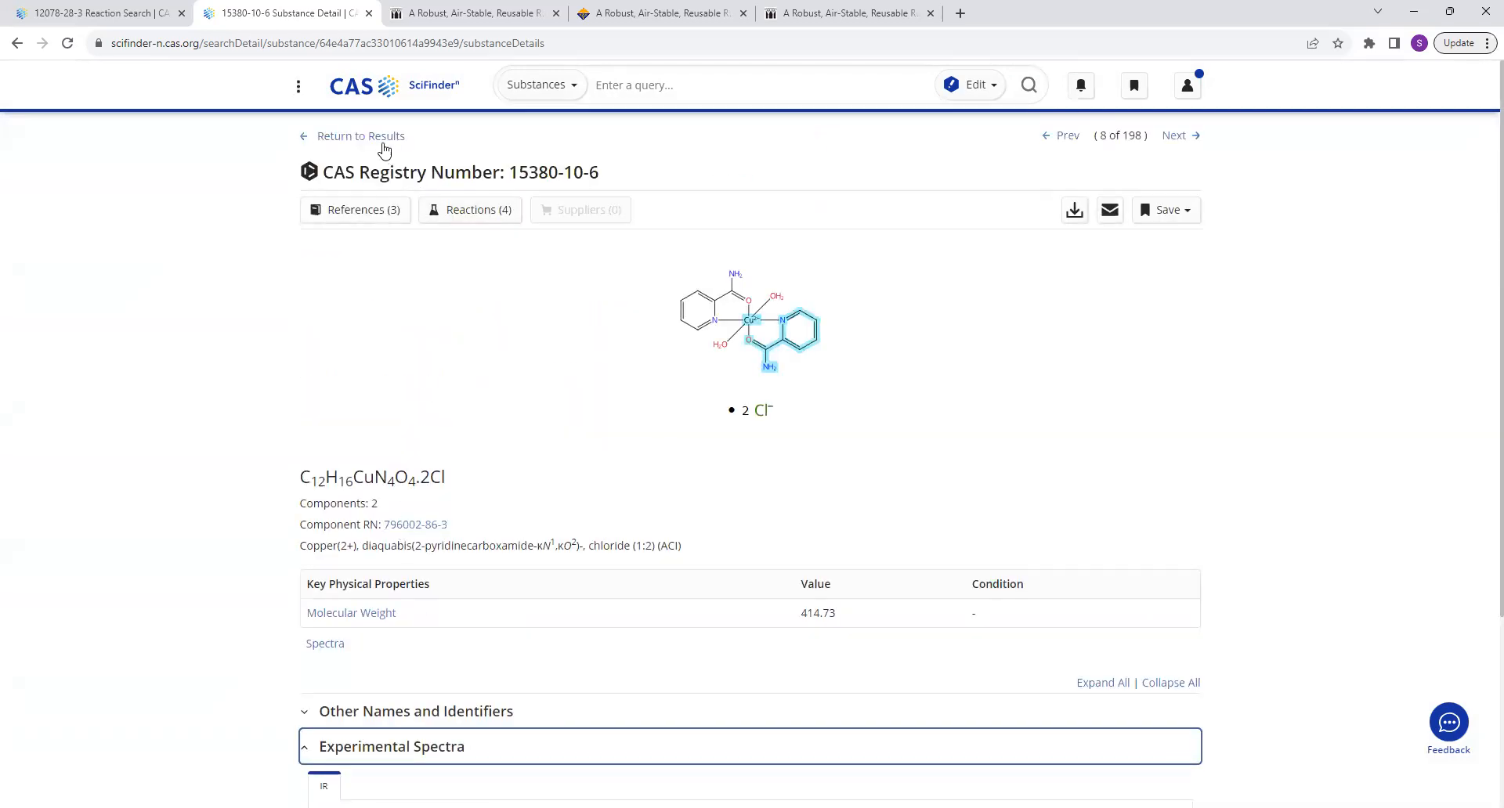
left_click(384, 149)
Switch the structure match to Similarity and add the 80-84 similarity range to the filter.
scroll(911, 592, "up", 12)
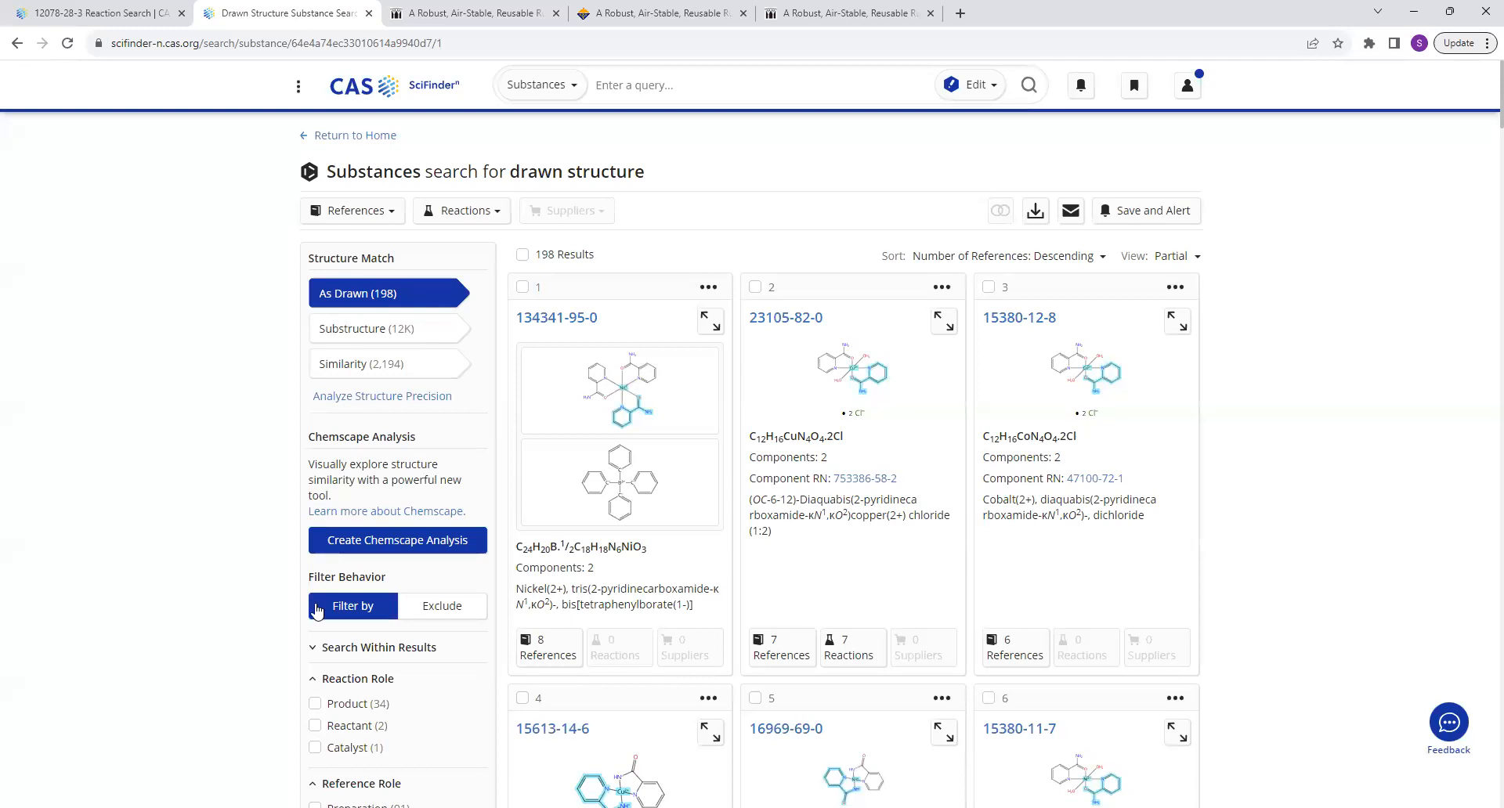
left_click(354, 365)
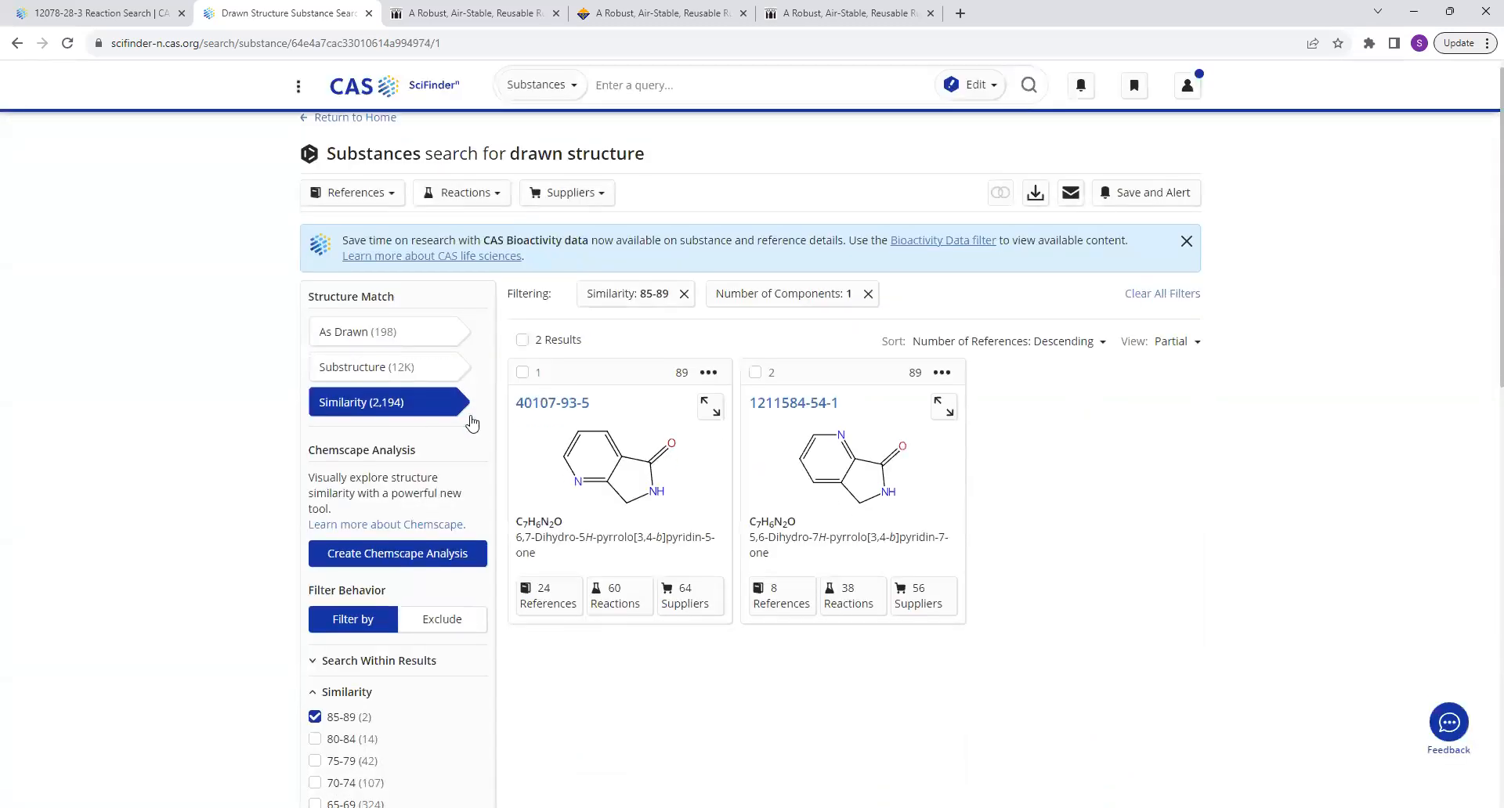
scroll(472, 417, "down", 1)
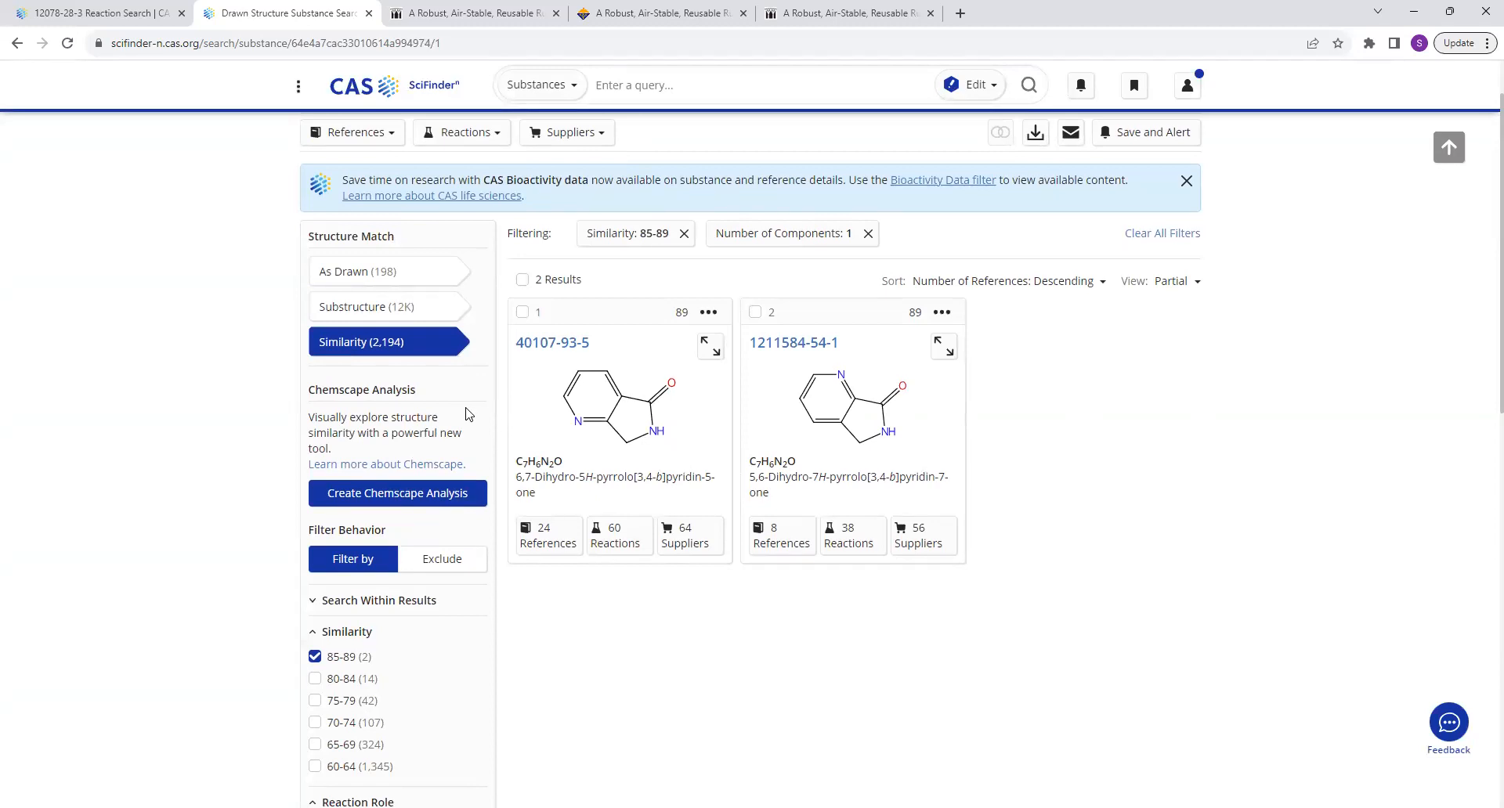
left_click(340, 680)
Examine the structures in the filtered similarity results for metal-containing analogues of the drawn picolinamide complex.
scroll(340, 680, "down", 7)
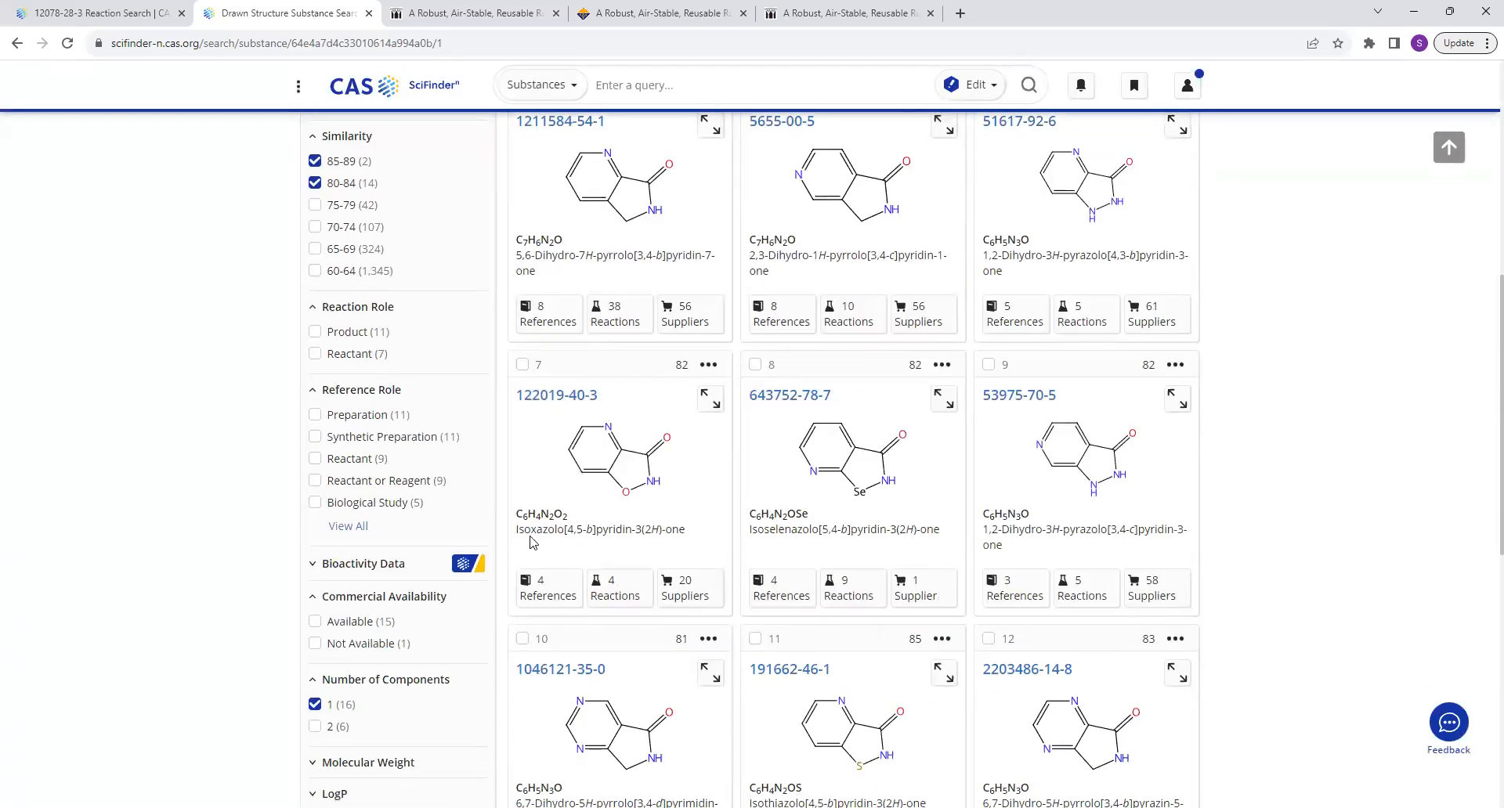
scroll(530, 542, "down", 5)
scroll(535, 537, "down", 3)
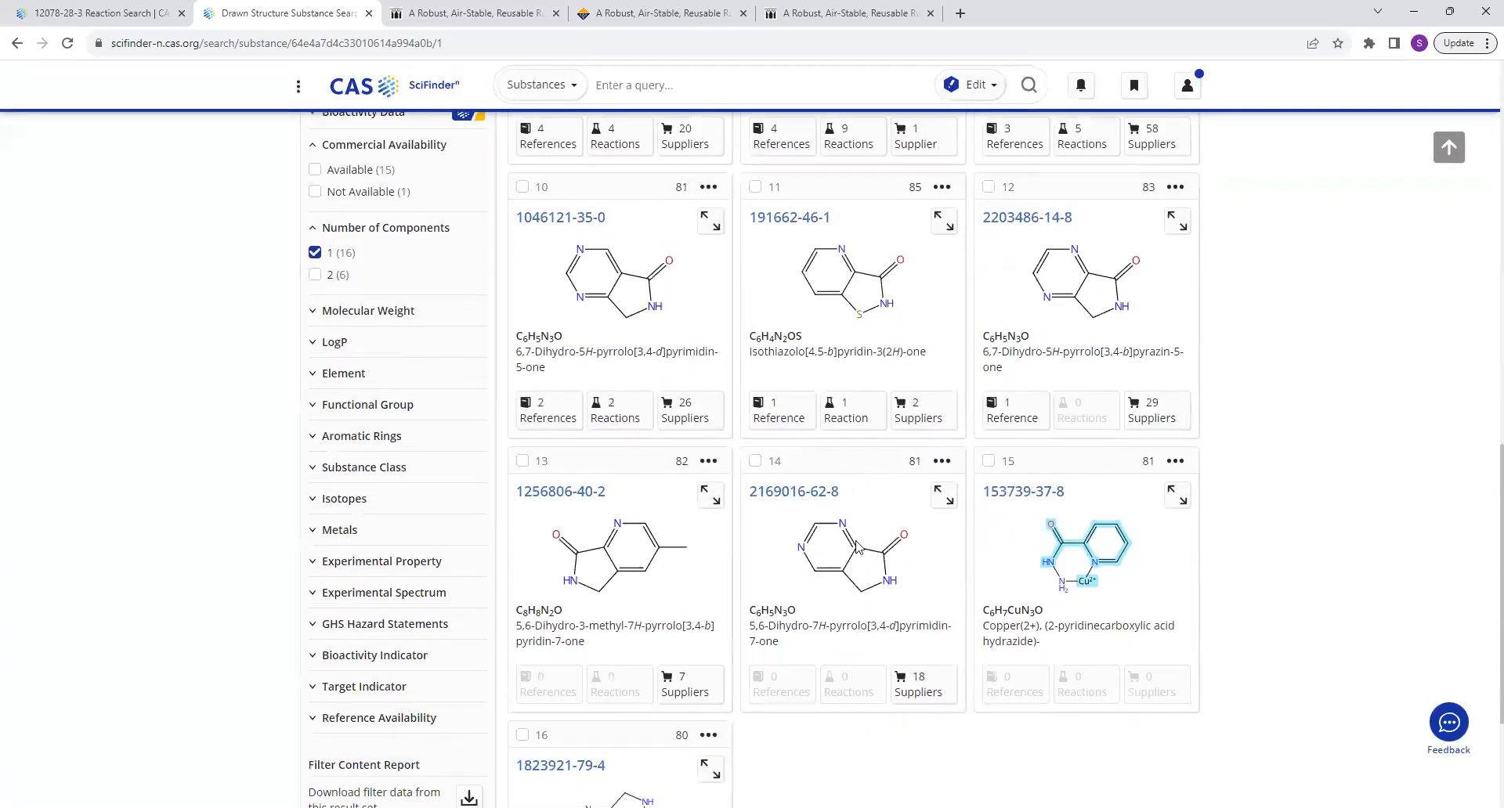
scroll(1042, 423, "down", 1)
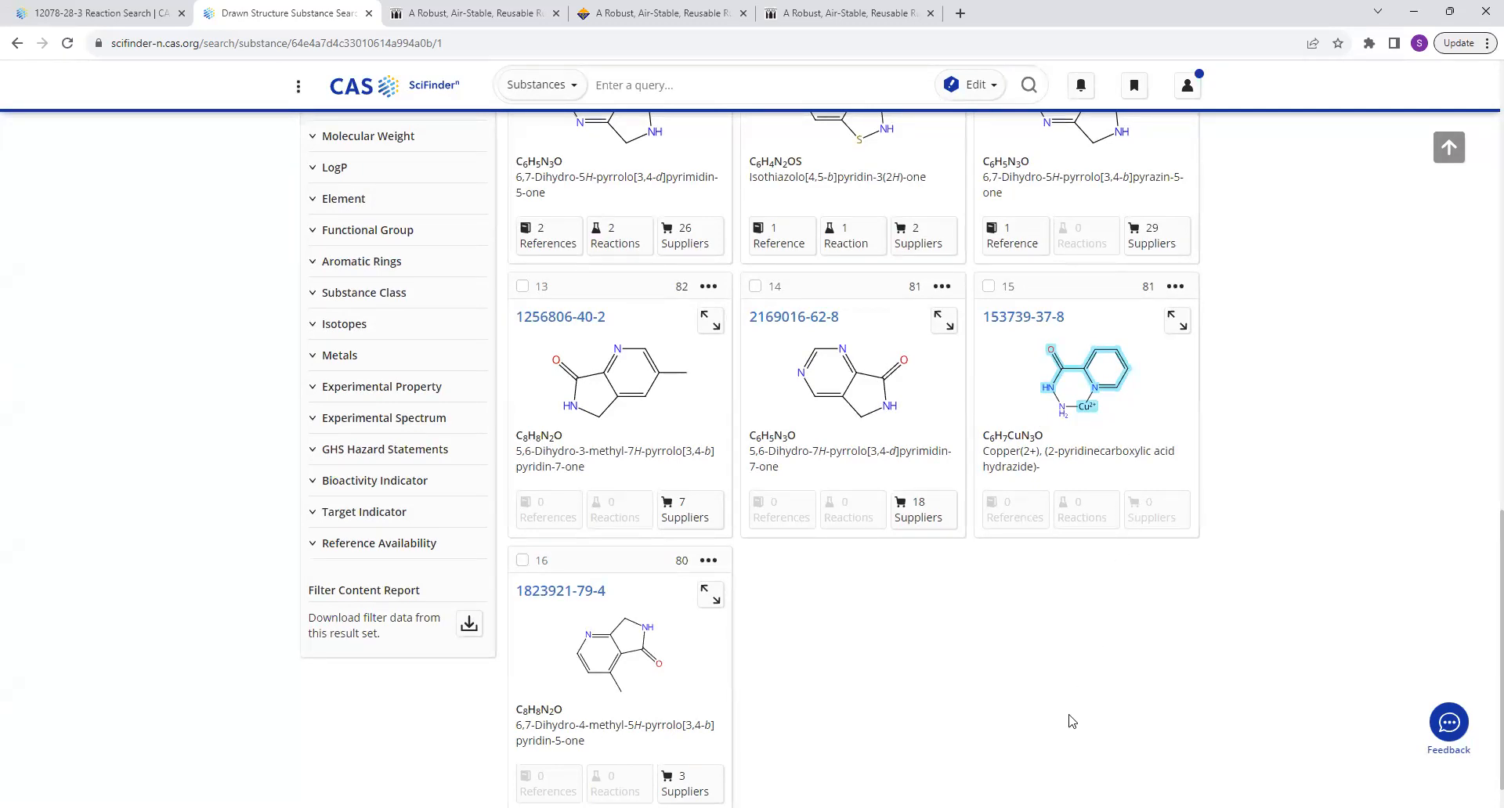
scroll(1071, 720, "up", 3)
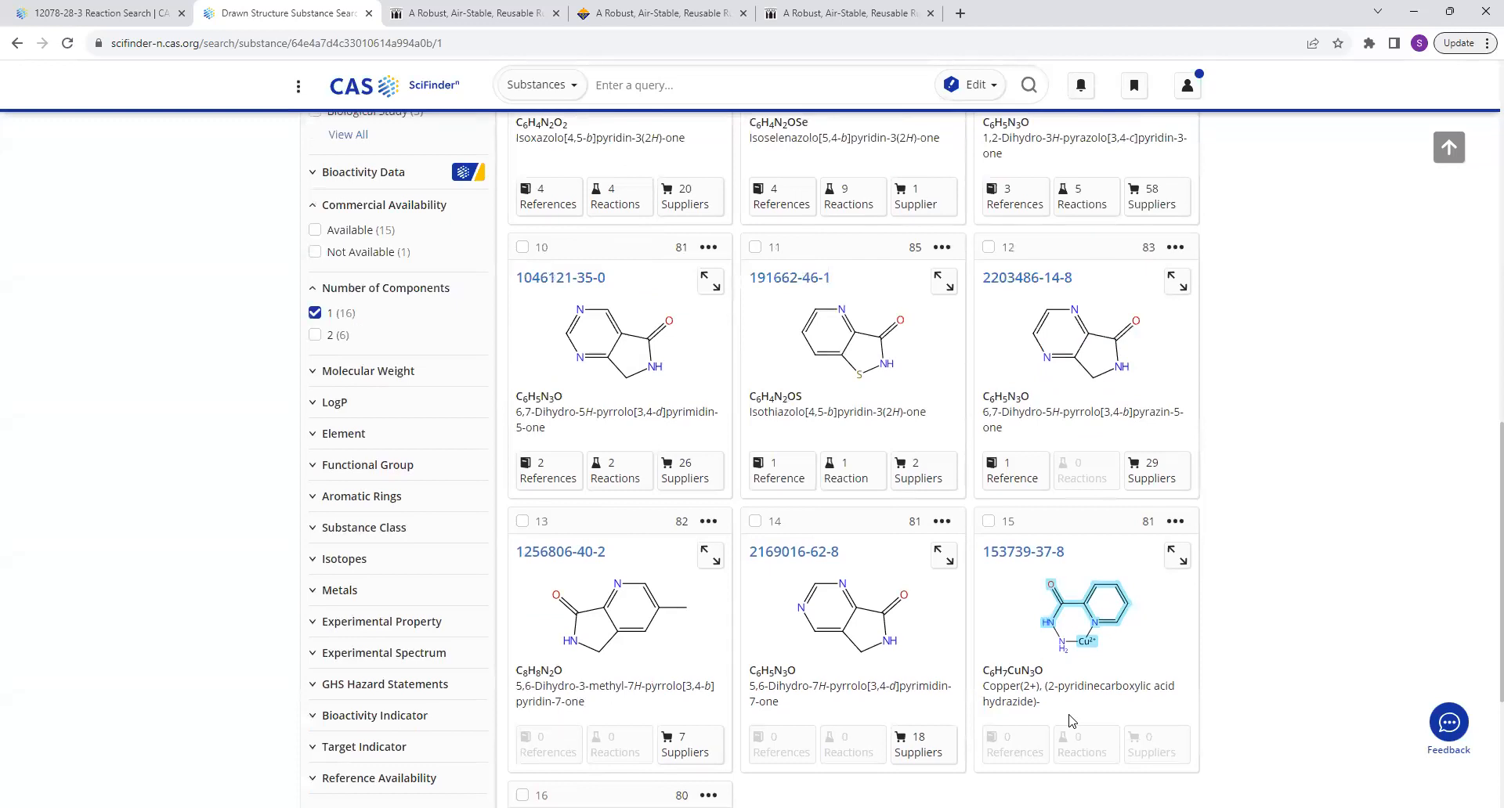
scroll(1072, 726, "up", 7)
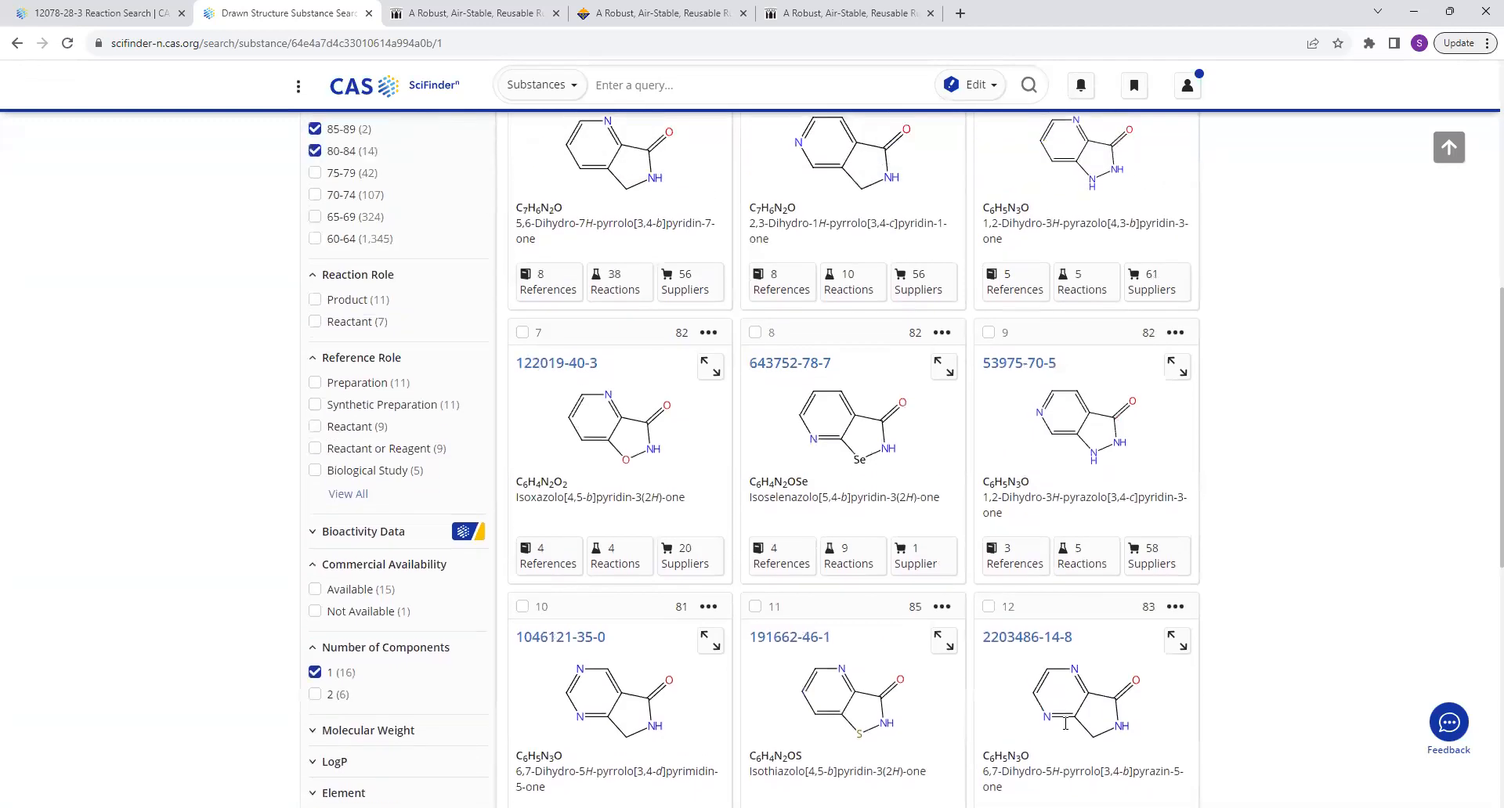
scroll(1065, 730, "up", 2)
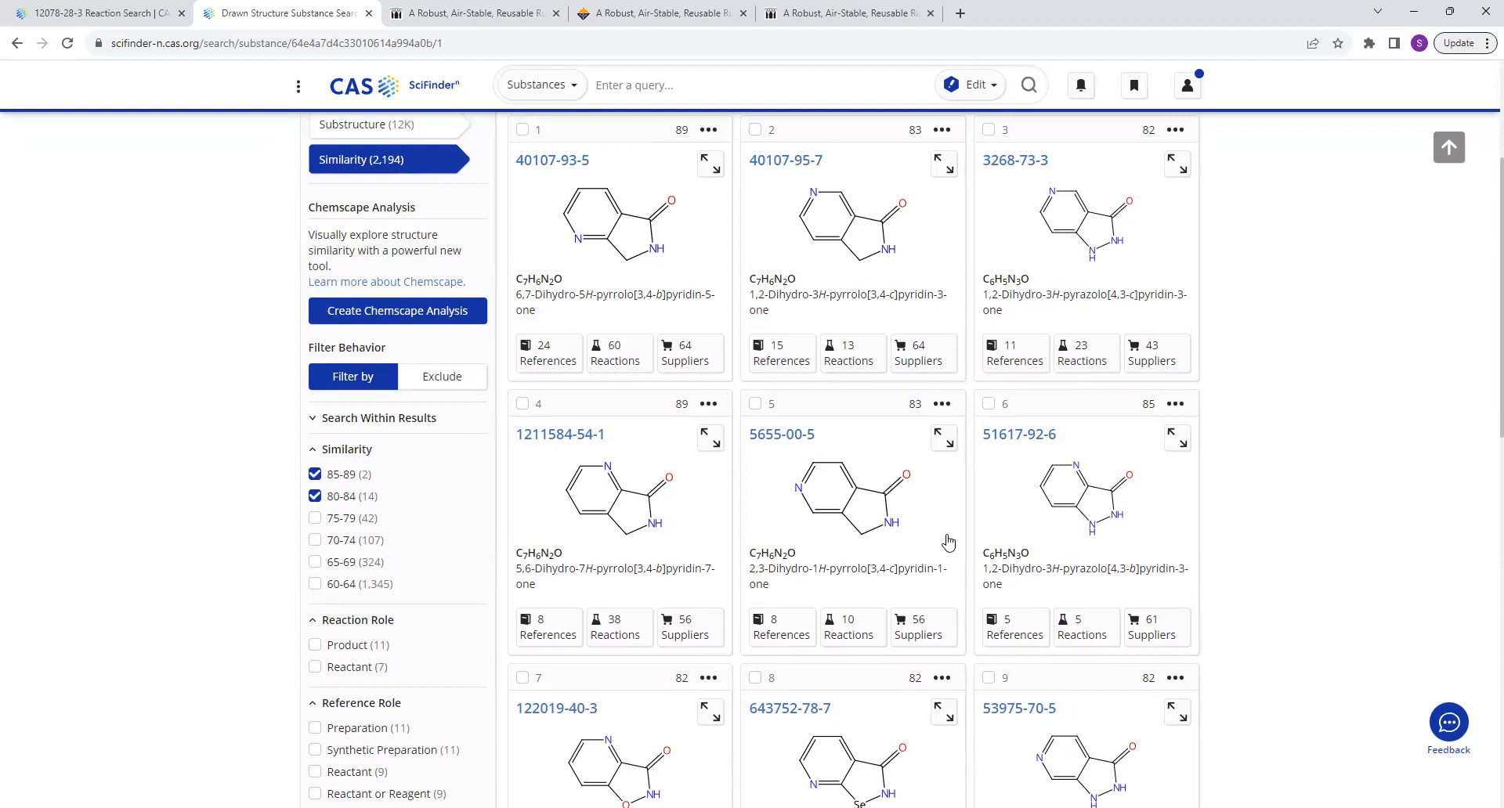
scroll(948, 539, "up", 3)
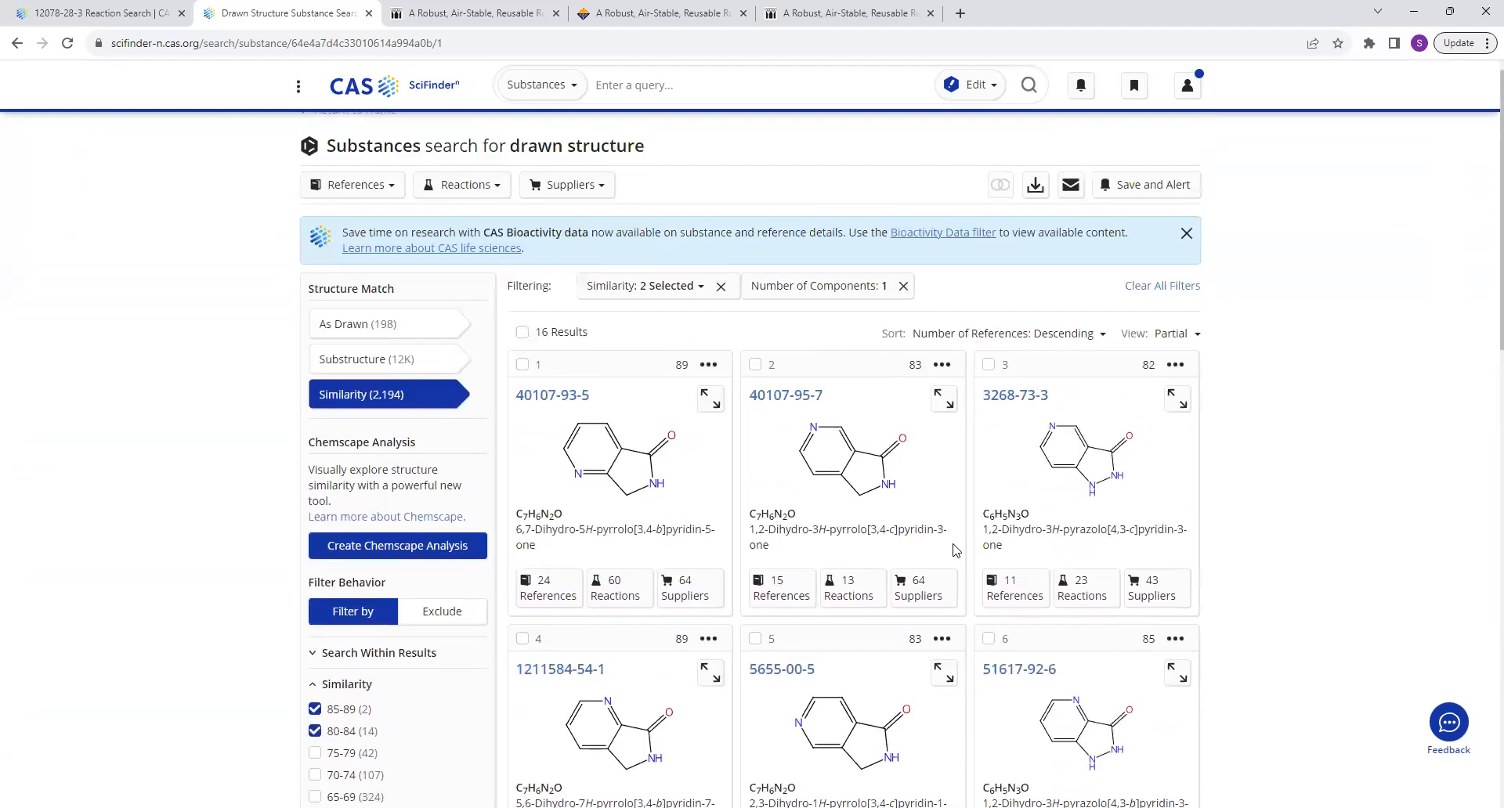